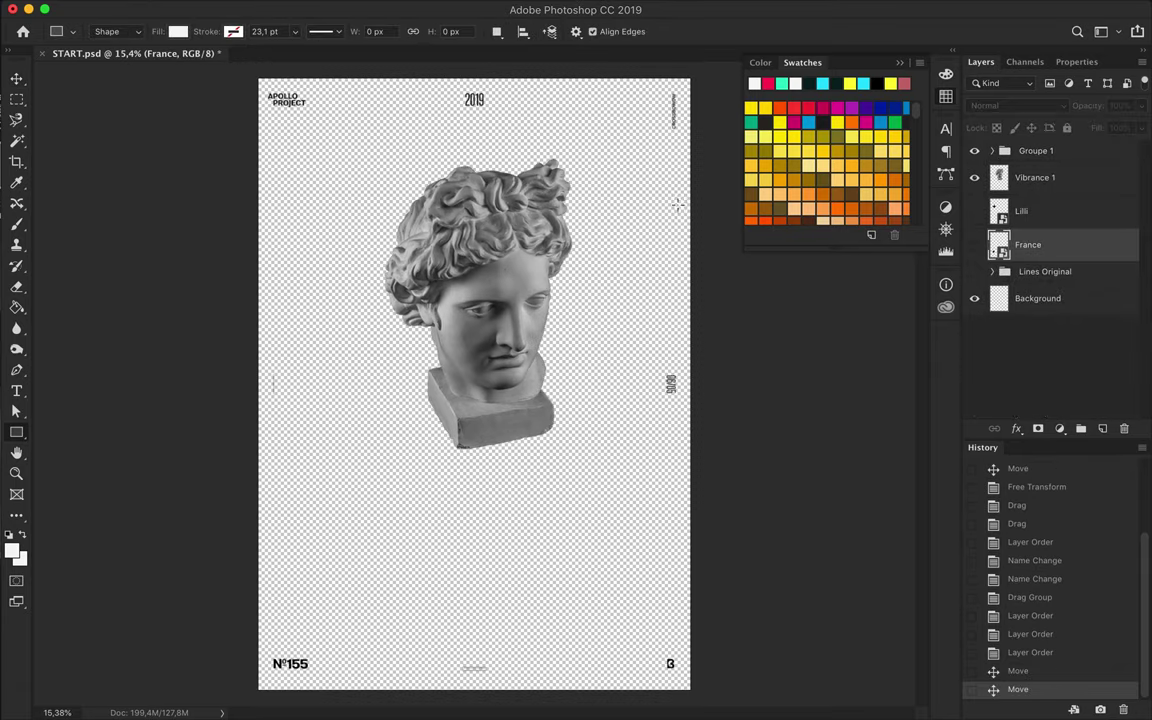
Draw a rectangle covering the whole poster and give the band a cyan fill
left_click_drag(694, 690, 692, 692)
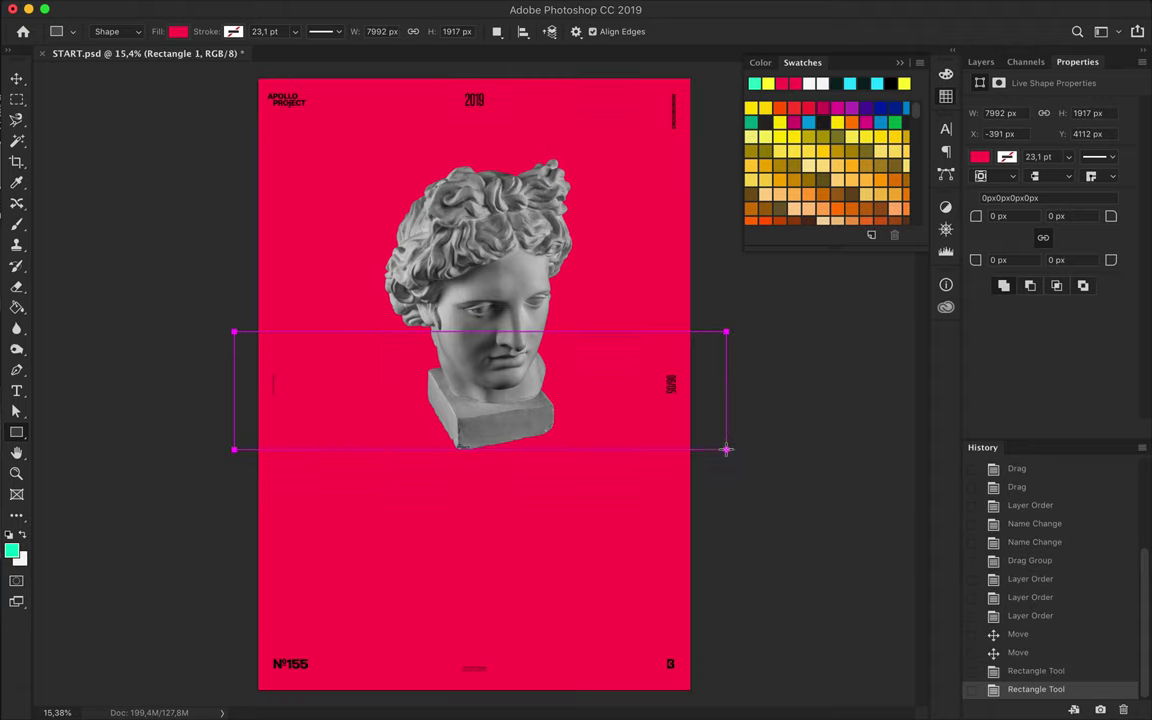
left_click(178, 31)
key("t")
left_click(308, 252)
Type the APOLLO title and enlarge it with Free Transform
type("APOLLO")
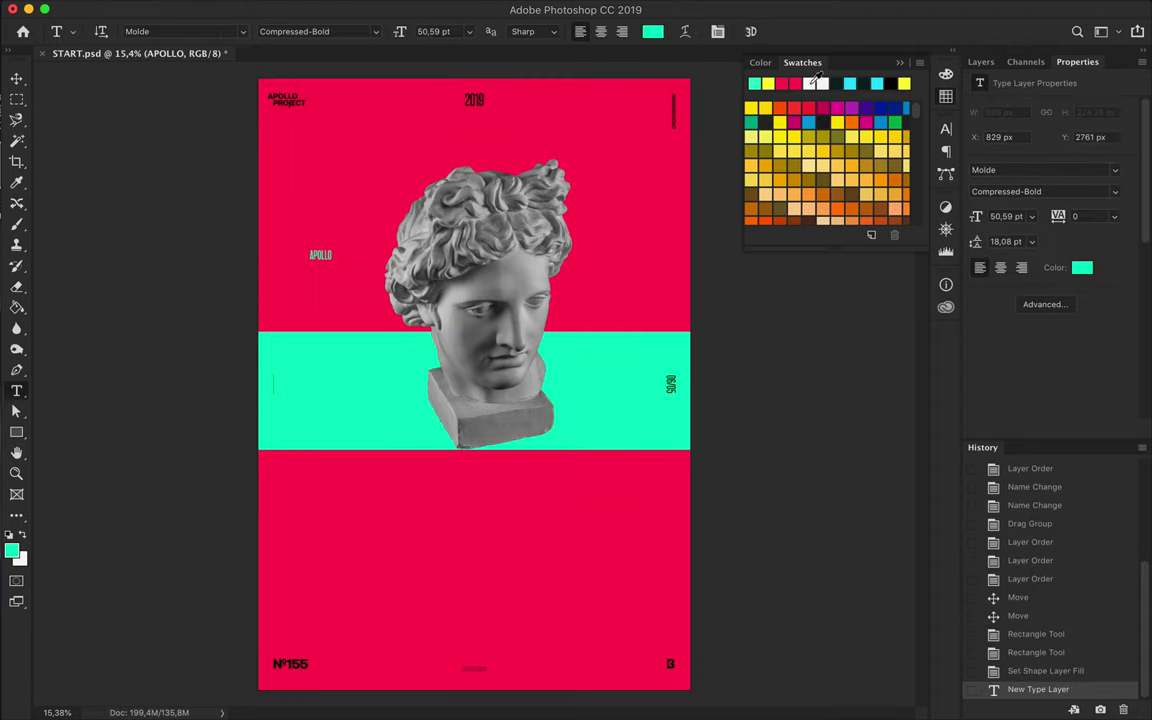
key("ctrl+t")
left_click_drag(331, 249, 472, 150)
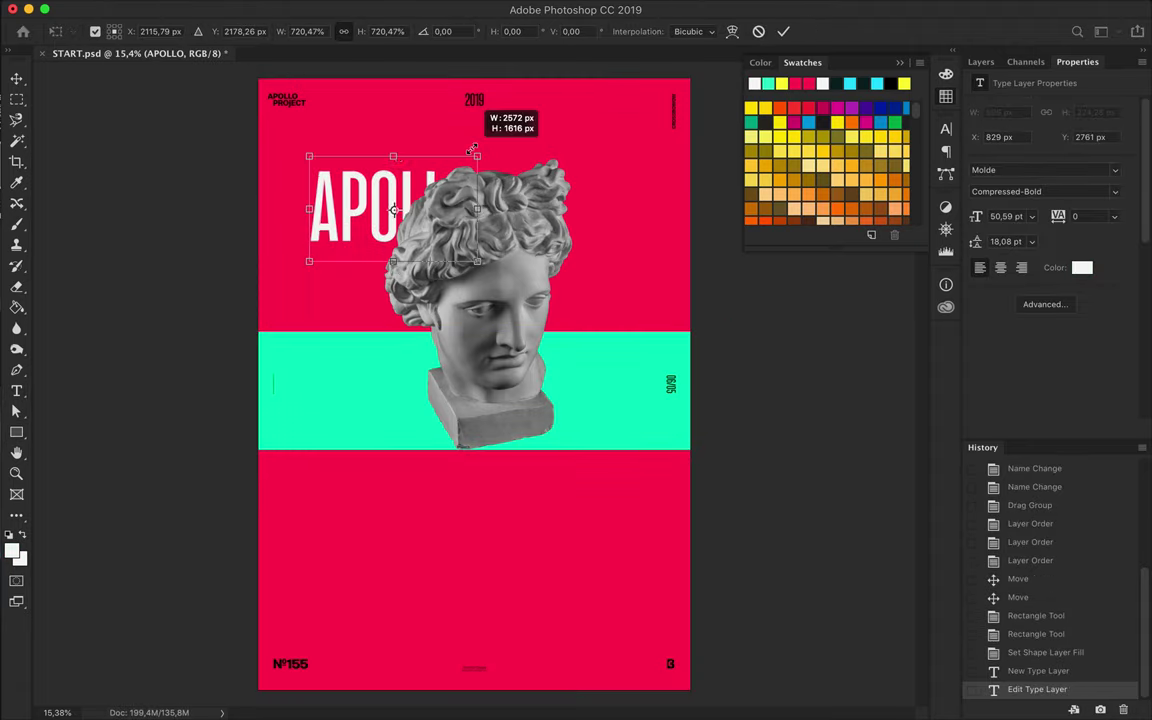
key("Return")
Move Vibrance 1 lower and centre APOLLO horizontally and vertically on the poster
left_click(480, 300)
left_click(981, 62)
mouse_move(1035, 177)
left_mouse_down()
mouse_move(1052, 329)
mouse_move(1040, 348)
left_mouse_up()
left_click(501, 380, "ctrl")
left_click(519, 31)
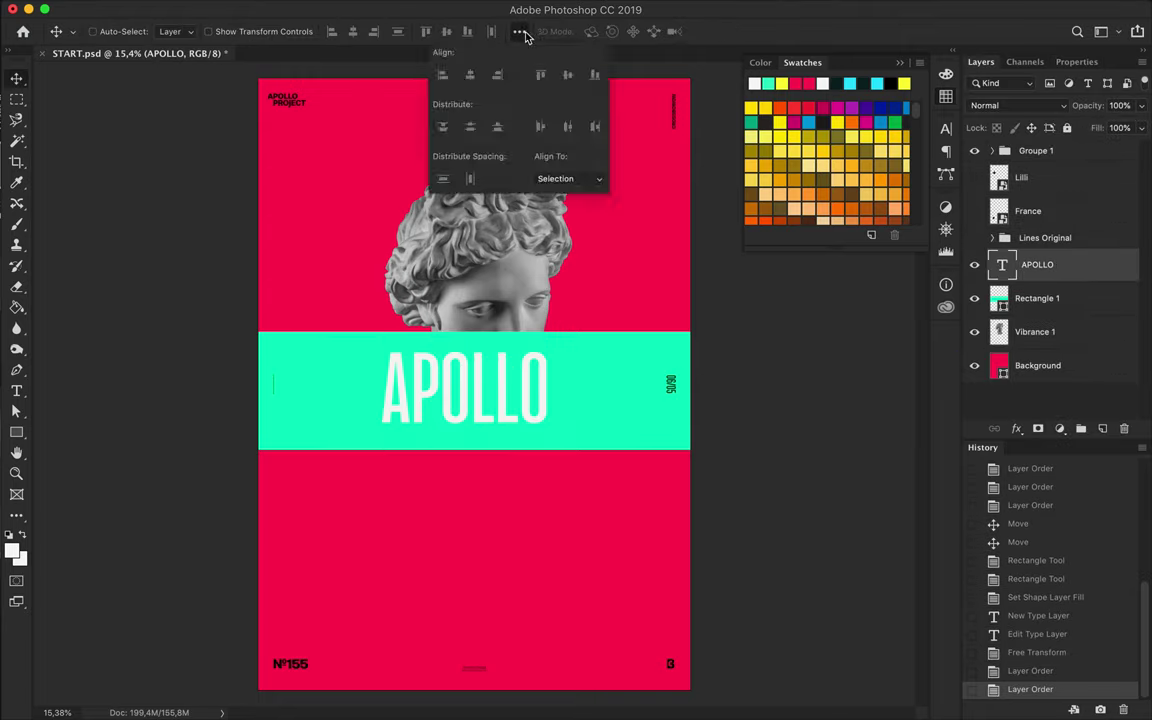
left_click(471, 75)
left_click(614, 392, "ctrl")
left_click(446, 31)
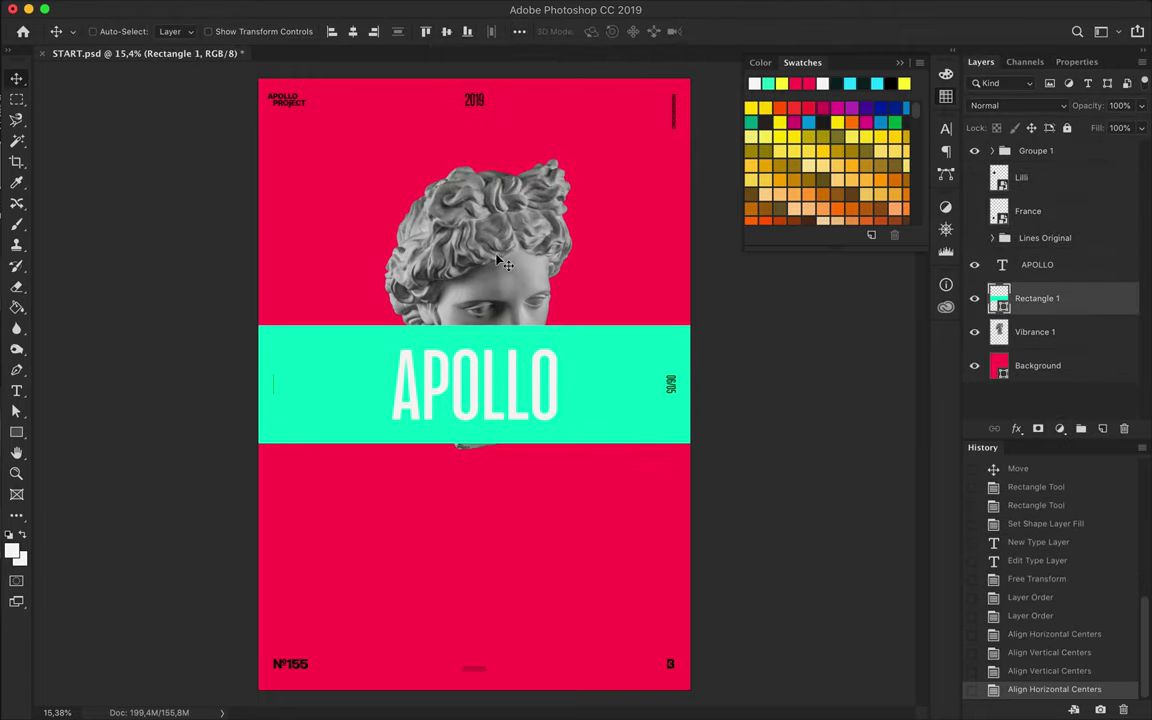
Draw cyan Rectangle 2 over the bust, clip it to the bust, and blend it with Hue
key("alt+bracketleft")
key("u")
left_click(178, 31)
left_click_drag(333, 152, 595, 478)
left_click(1020, 343, "alt")
left_click(1017, 105)
left_click(1010, 432)
Merge the cyan tint into the bust and place a bust copy at lower right
key("ctrl+e")
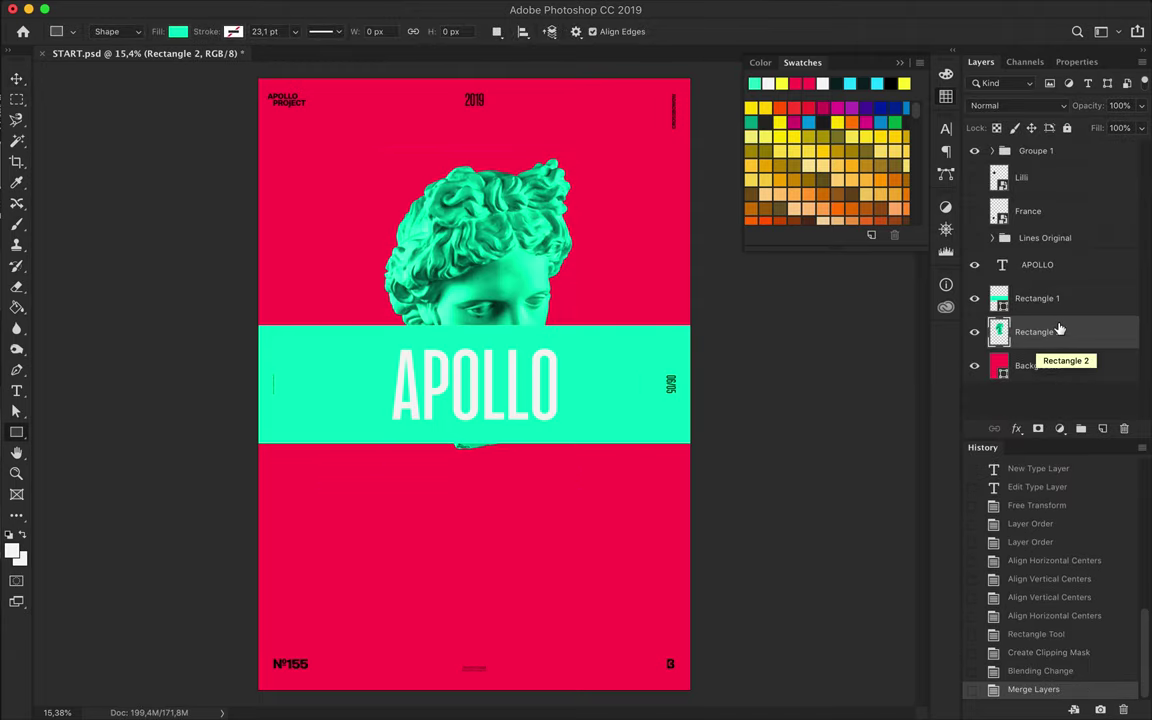
key("v")
mouse_move(506, 258)
left_mouse_down()
mouse_move(316, 250)
mouse_move(572, 343)
left_mouse_up()
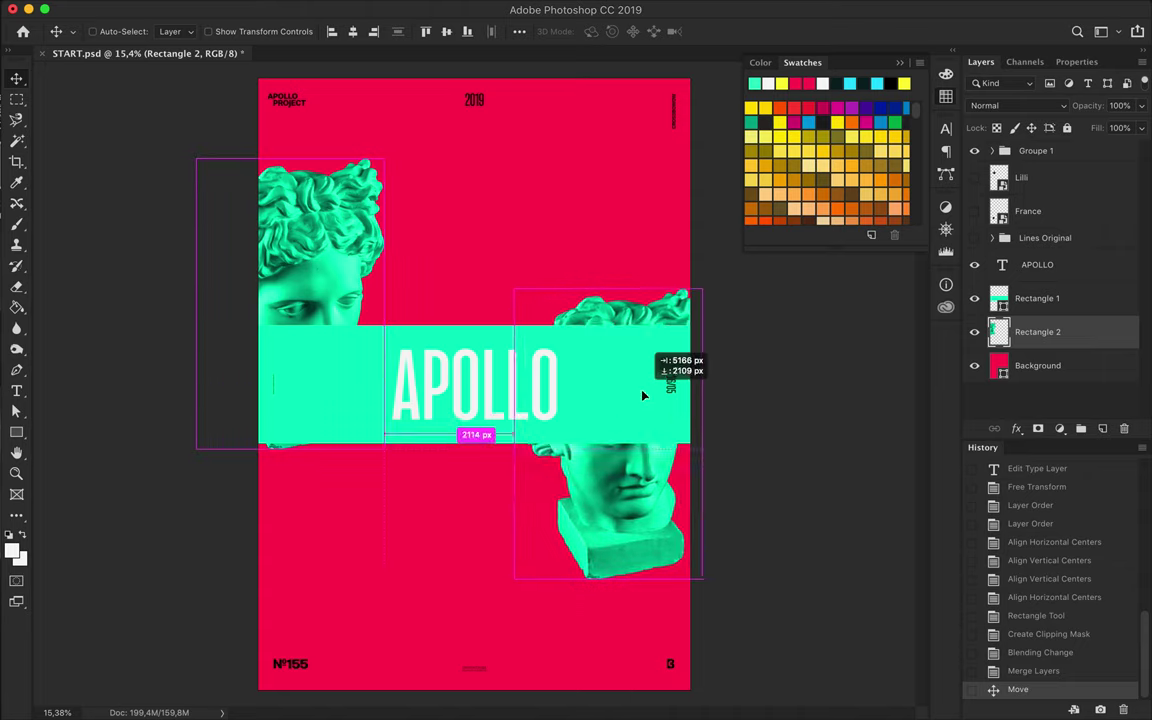
key("ctrl+d")
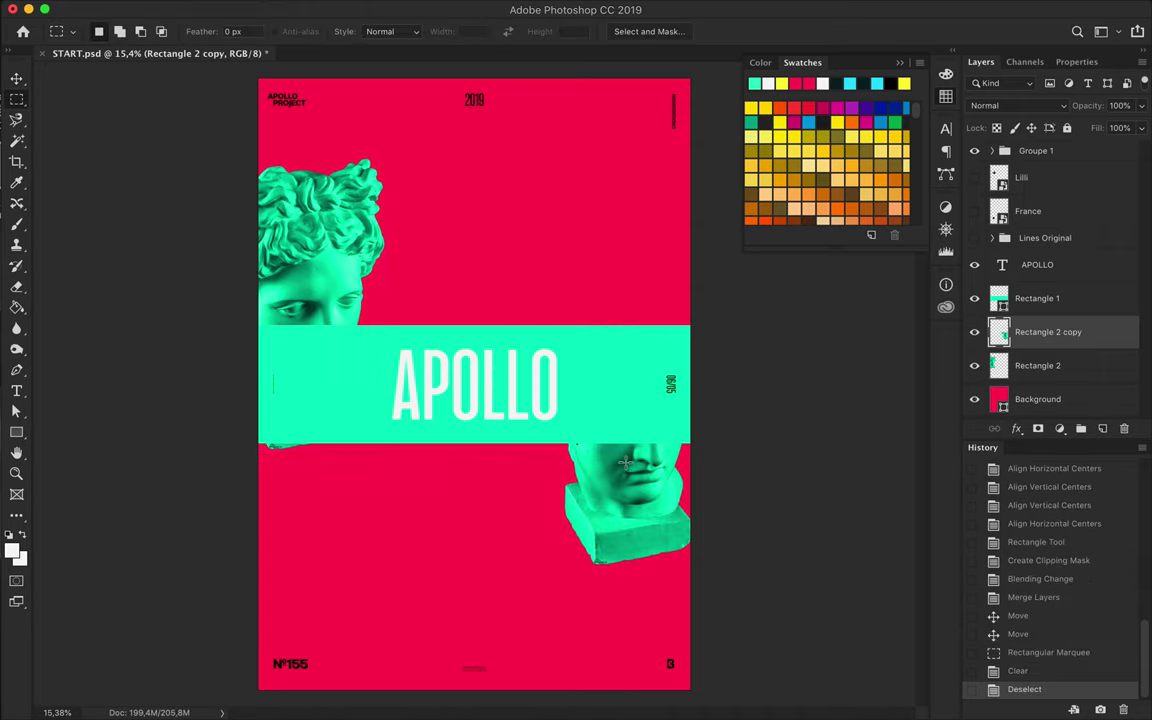
left_click_drag(632, 478, 617, 478)
Clear the bust piece's area over the band and realign the piece against the guides
left_click_drag(1040, 332, 1040, 382)
key("m")
left_click_drag(603, 218, 838, 413)
key("Delete")
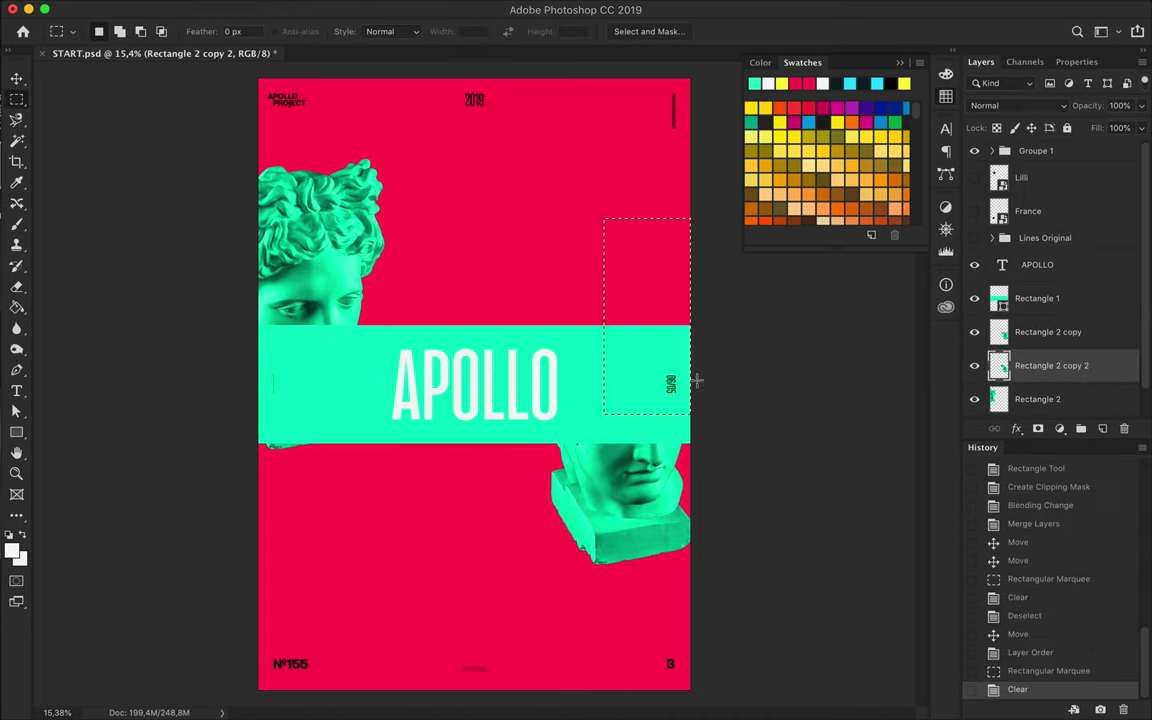
right_click(686, 291)
left_click(628, 305)
key("v")
left_click_drag(568, 468, 555, 457)
left_click_drag(1021, 368, 1085, 395)
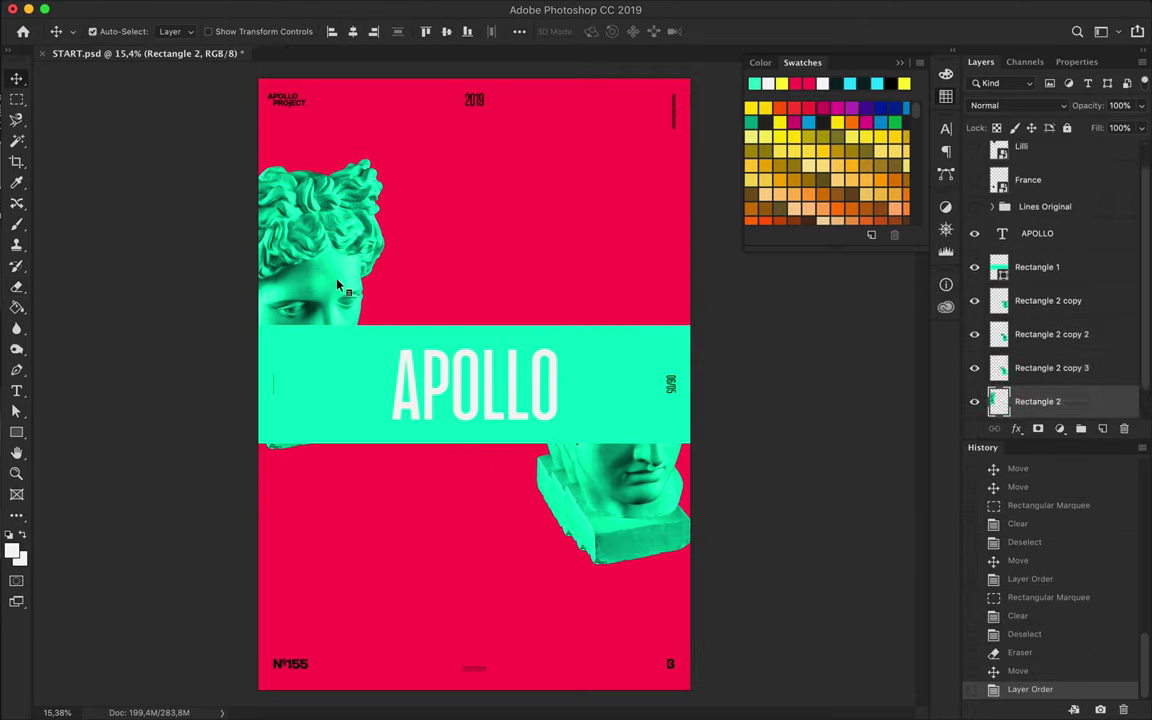
left_click(1040, 368)
Duplicate and trim the bust, moving the head piece up-left and one layer lower
left_click_drag(328, 295, 340, 313)
key("m")
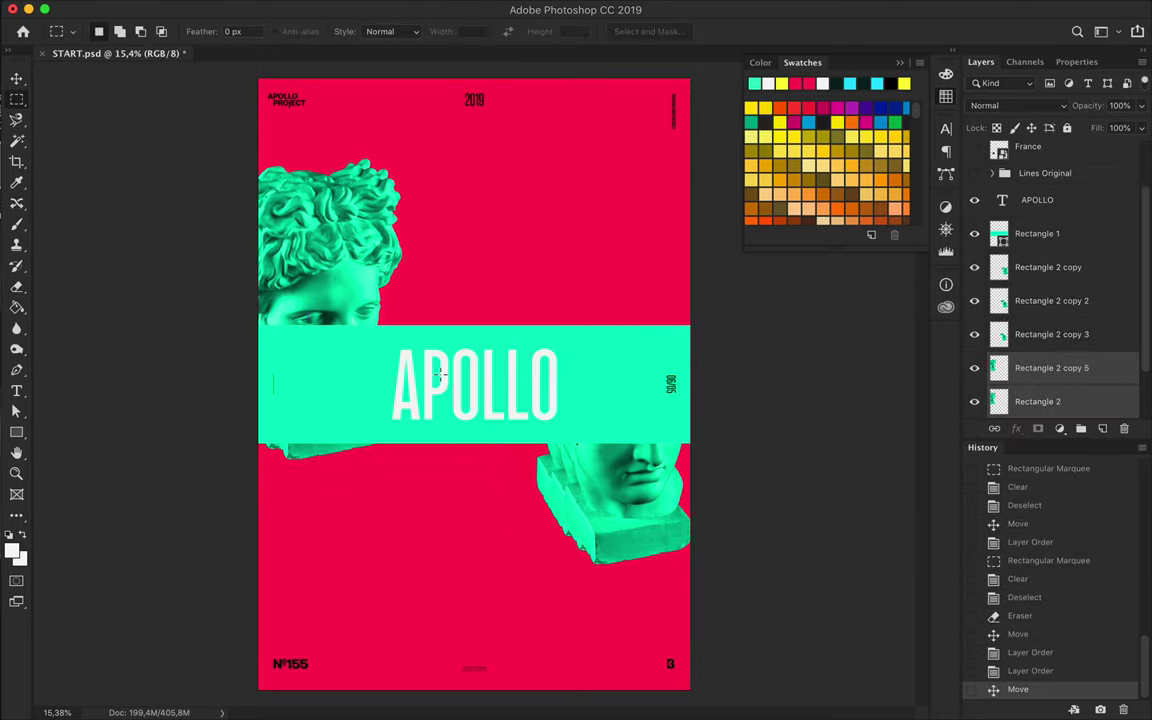
left_click(1093, 399)
key("BackSpace")
key("BackSpace")
left_click_drag(1093, 399, 1085, 368)
key("v")
key("ctrl+d")
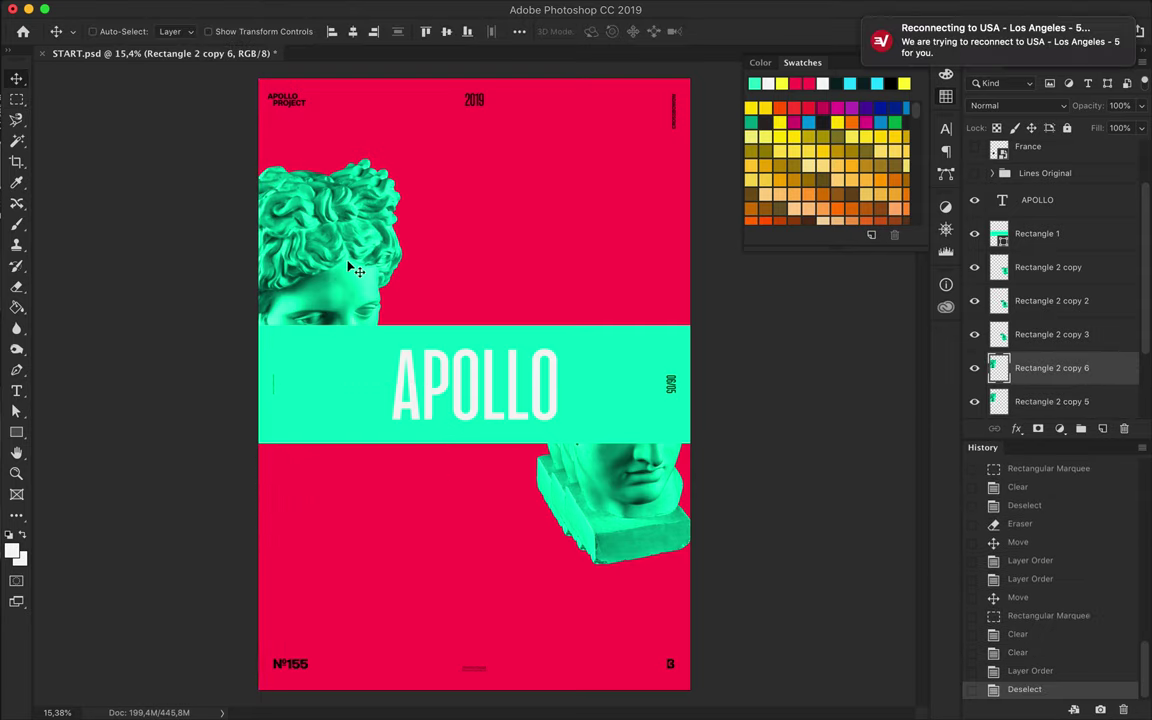
left_click_drag(333, 246, 313, 231)
key("ctrl+bracketleft")
key("ctrl+bracketleft")
key("ctrl+bracketleft")
left_click_drag(300, 150, 302, 152)
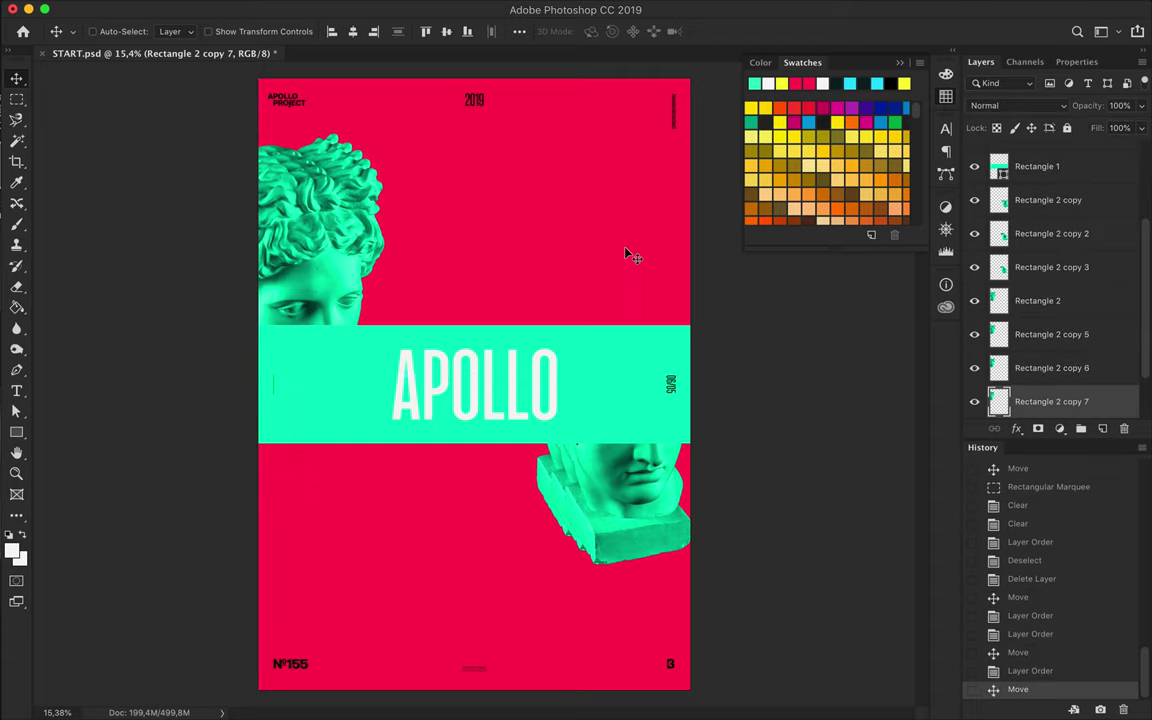
Try a red duplicate of the APOLLO text, then delete it
left_click(460, 375, "ctrl")
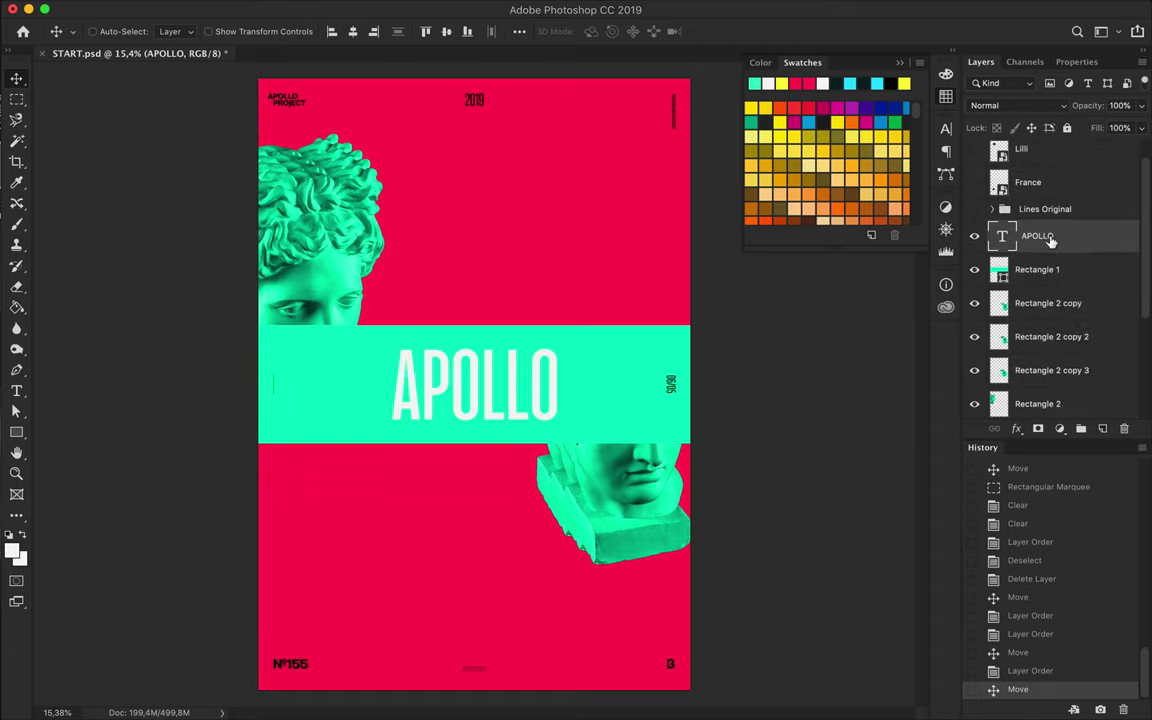
key("alt+Left")
left_click(802, 79)
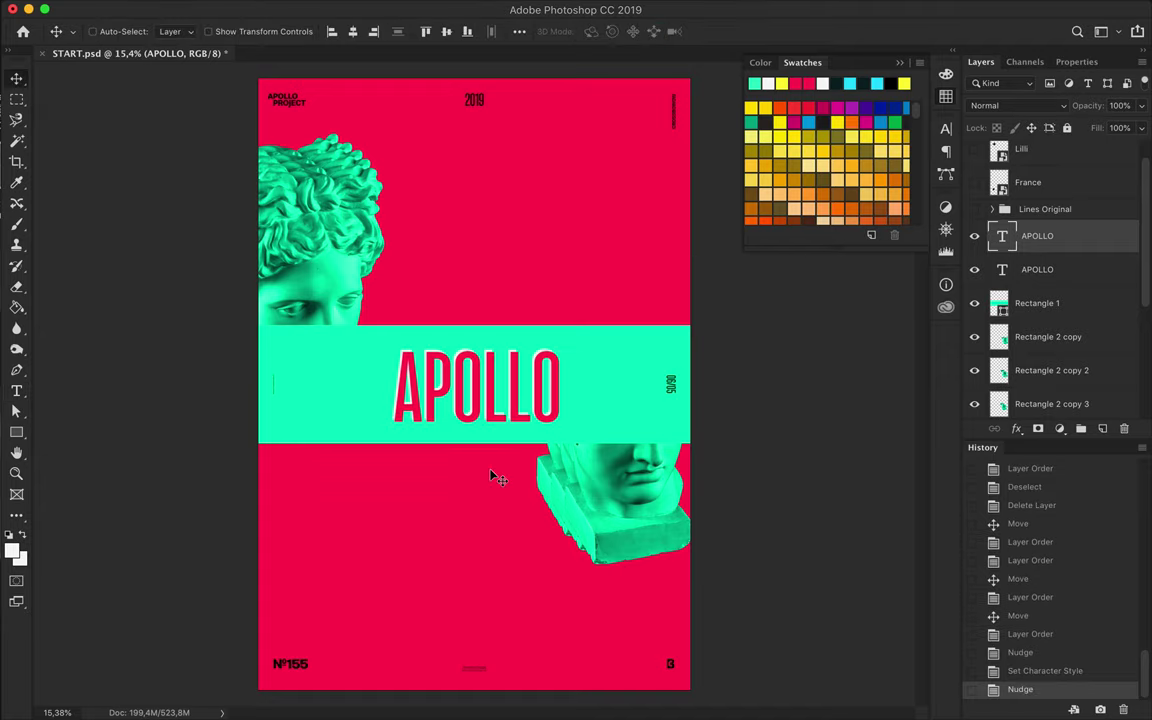
key("Delete")
left_click(975, 211)
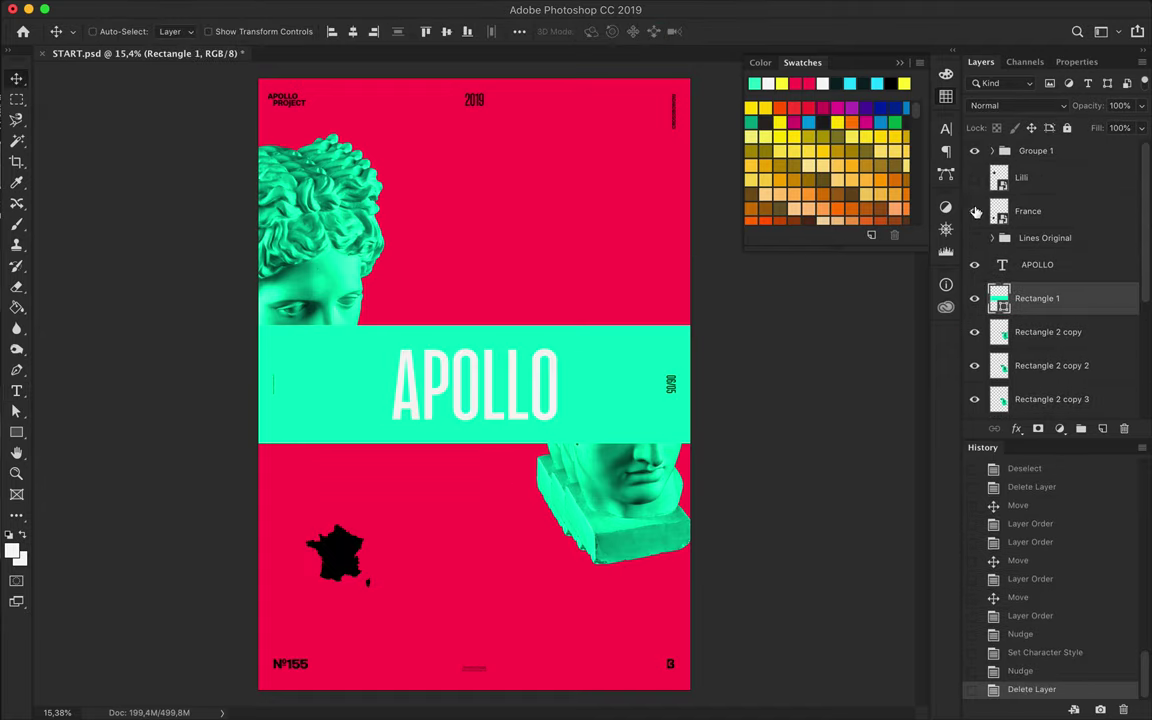
Enlarge the France map layer with Free Transform
left_click(1028, 211)
key("ctrl+t")
mouse_move(330, 548)
left_mouse_down()
mouse_move(341, 443)
mouse_move(296, 609)
left_mouse_up()
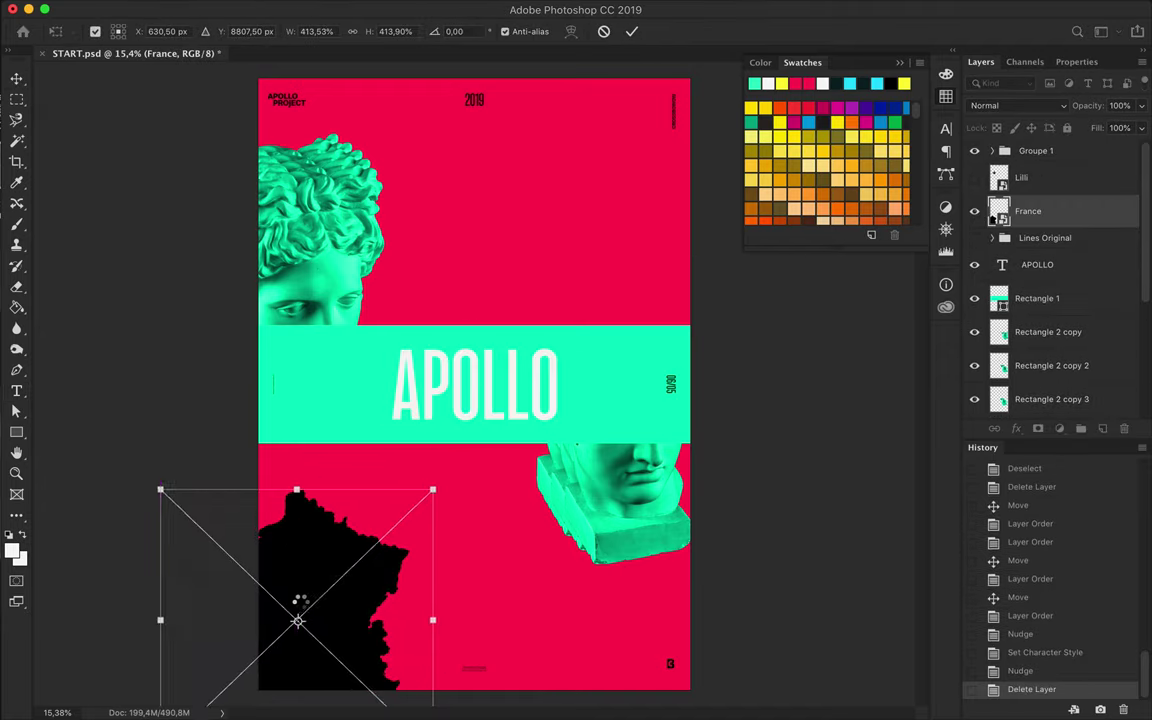
key("Return")
Select France with Magic Wand and Select Inverse, rasterize, and start painting it cyan
key("w")
left_click(429, 303)
key("ctrl+shift+i")
key("b")
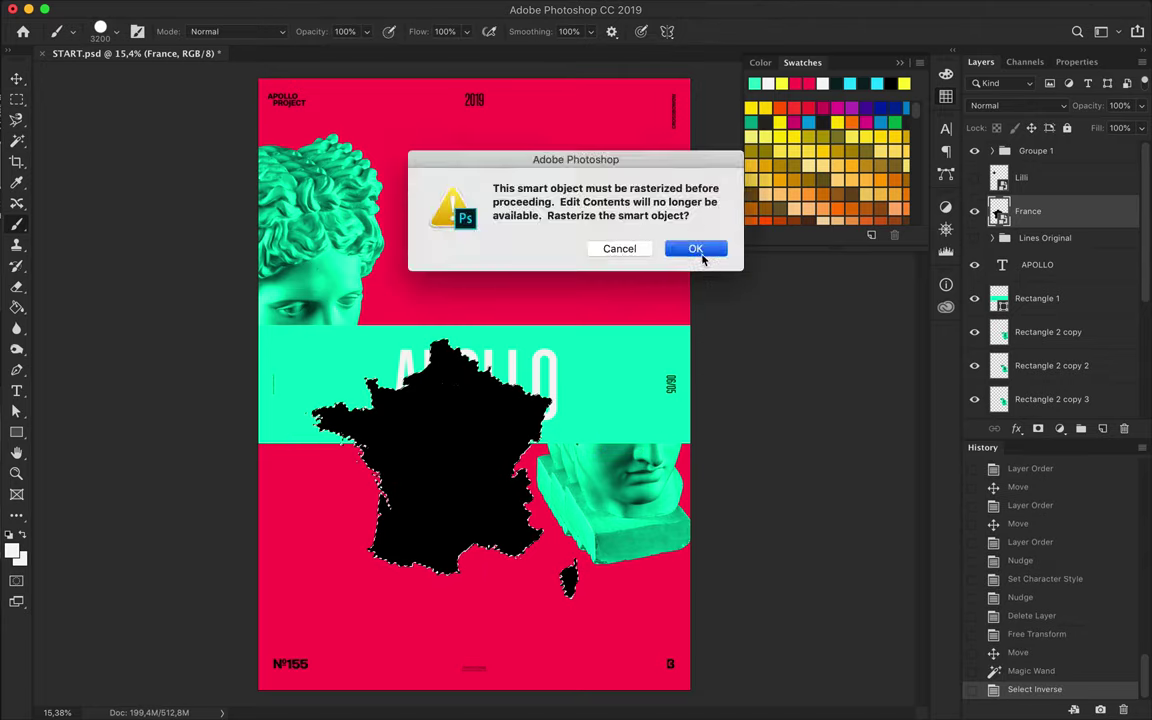
left_click(694, 249)
left_click(420, 340, "alt")
mouse_move(340, 420)
left_mouse_down()
mouse_move(618, 425)
mouse_move(450, 540)
left_mouse_up()
key("w")
left_click(468, 436)
key("ctrl+d")
key("v")
Reselect France and finish painting the whole map cyan
left_click(449, 288)
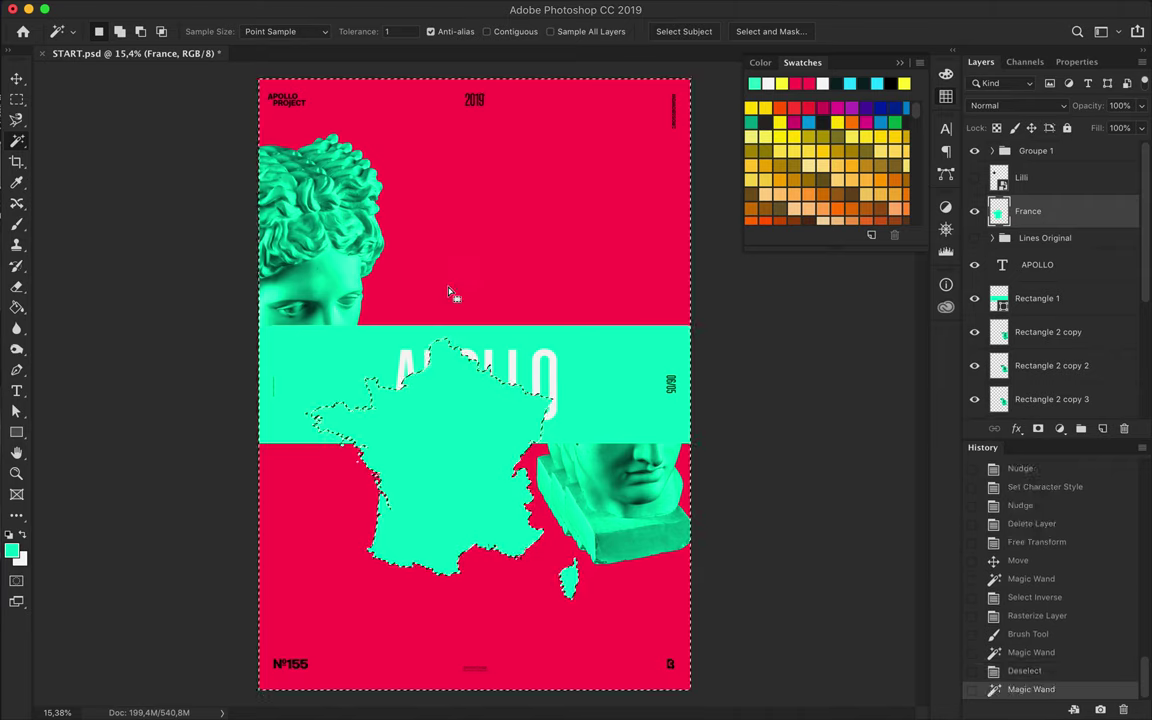
key("ctrl+shift+i")
key("b")
left_click_drag(525, 520, 535, 555)
left_click(1000, 211, "ctrl")
left_click(380, 612)
key("ctrl+d")
key("v")
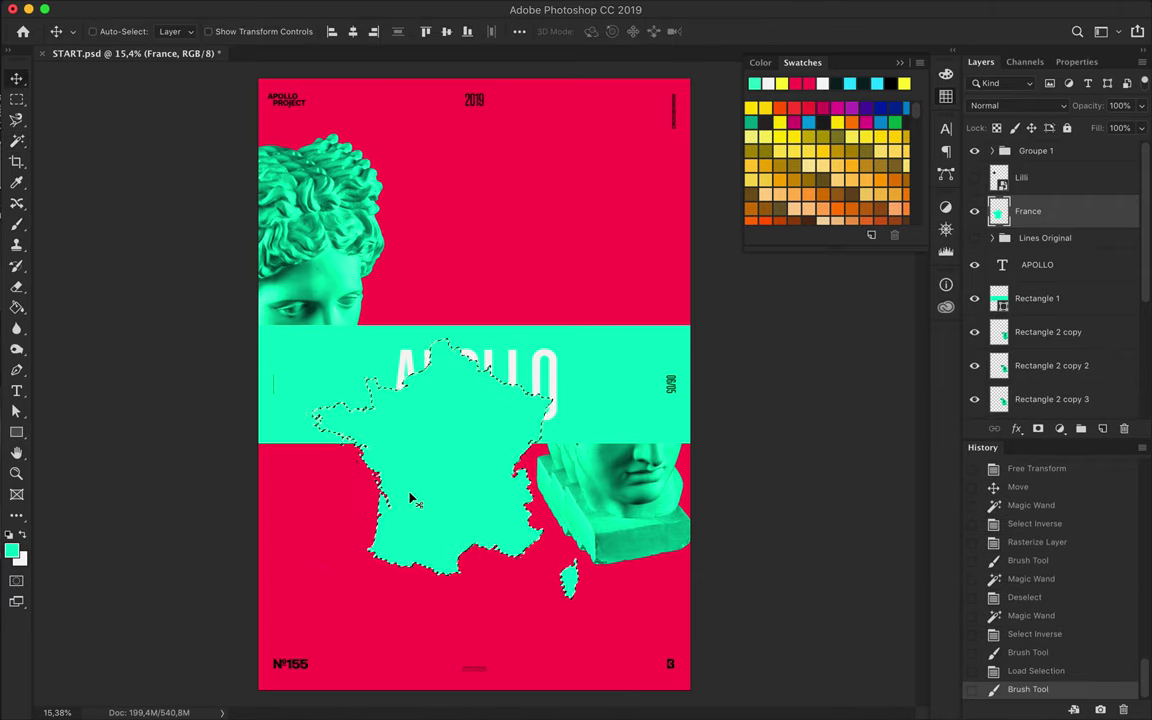
Keep a large France map at lower left and a smaller copy at top right
mouse_move(440, 460)
left_mouse_down()
mouse_move(310, 600)
mouse_move(684, 173)
mouse_move(645, 168)
left_mouse_up()
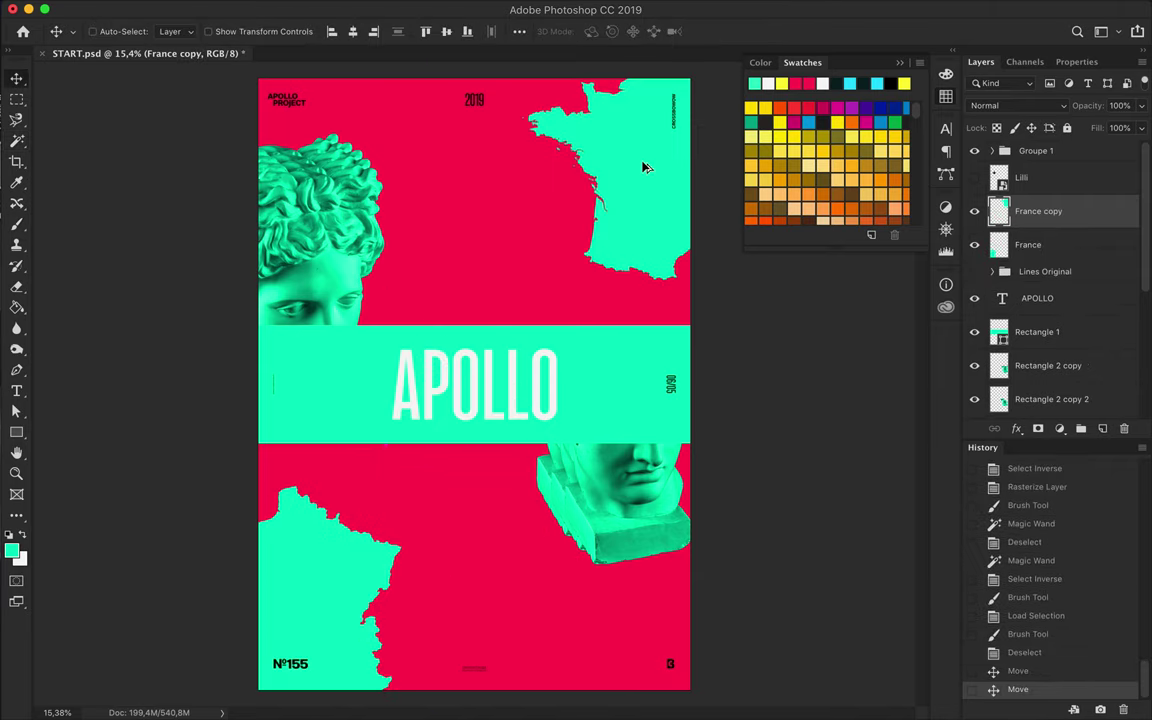
left_click_drag(330, 534, 296, 550)
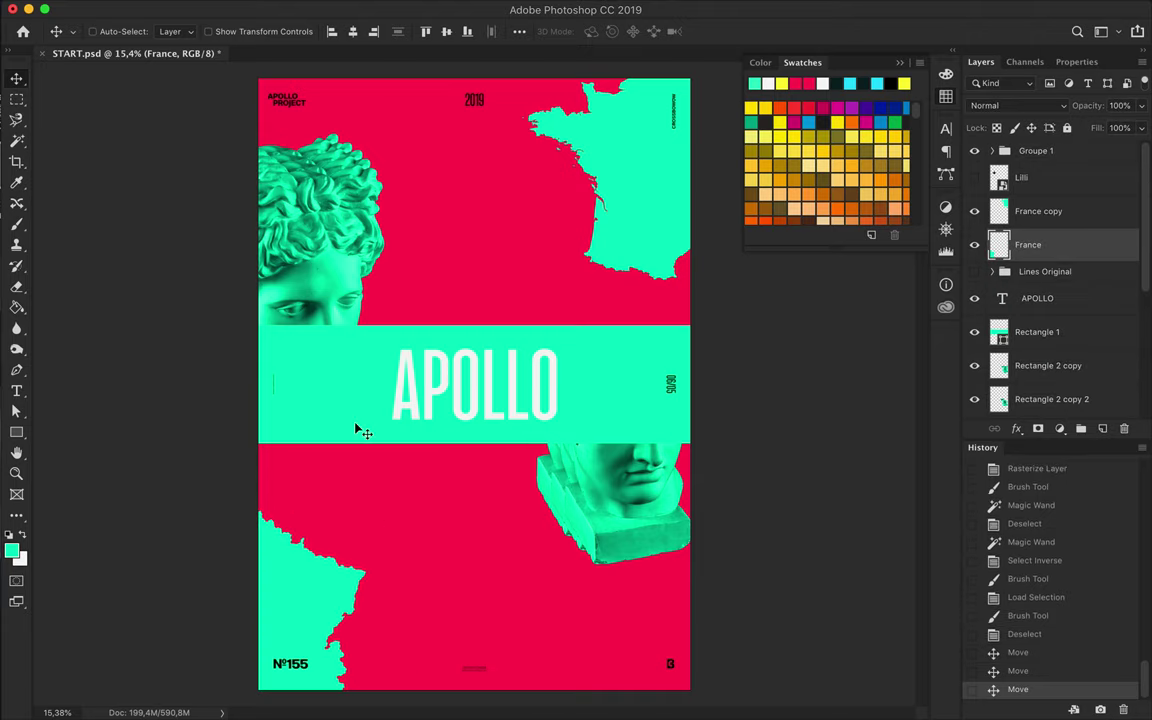
left_click(600, 186, "ctrl")
key("ctrl+t")
mouse_move(527, 280)
left_mouse_down()
mouse_move(590, 170)
mouse_move(575, 188)
left_mouse_up()
key("Return")
Add LOUIS XIII text in a bolder font style
type("LOUIS XIII")
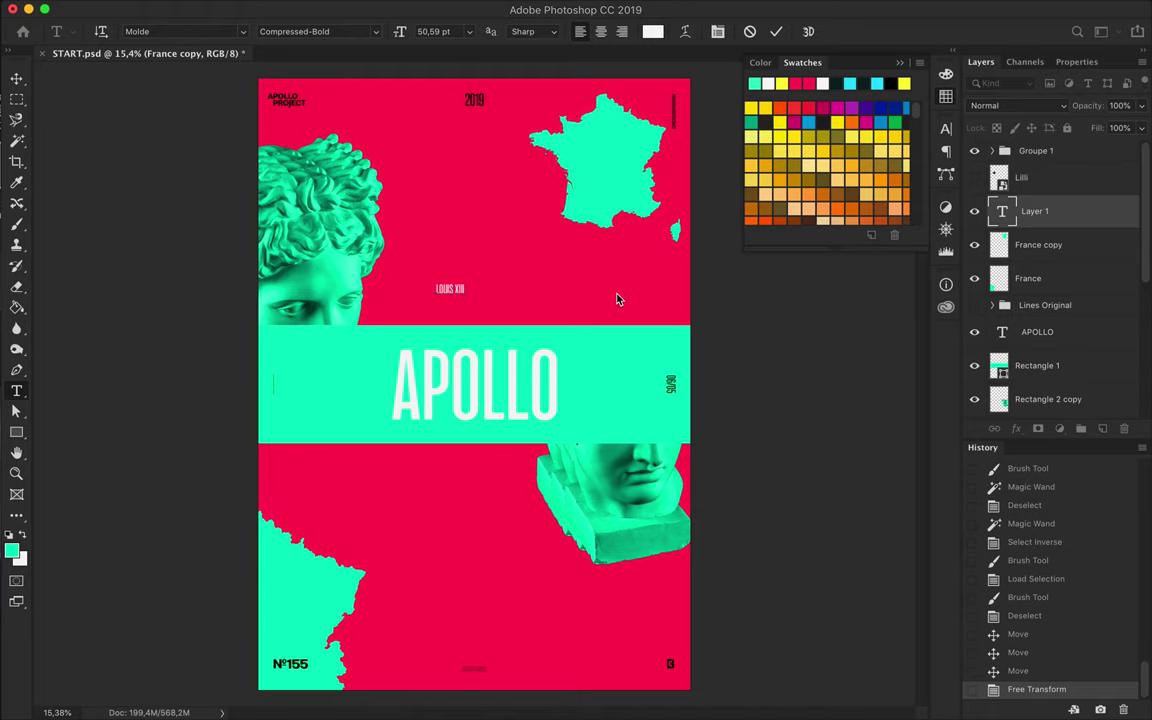
key("ctrl+Return")
key("v")
scroll(520, 270, "up", 2)
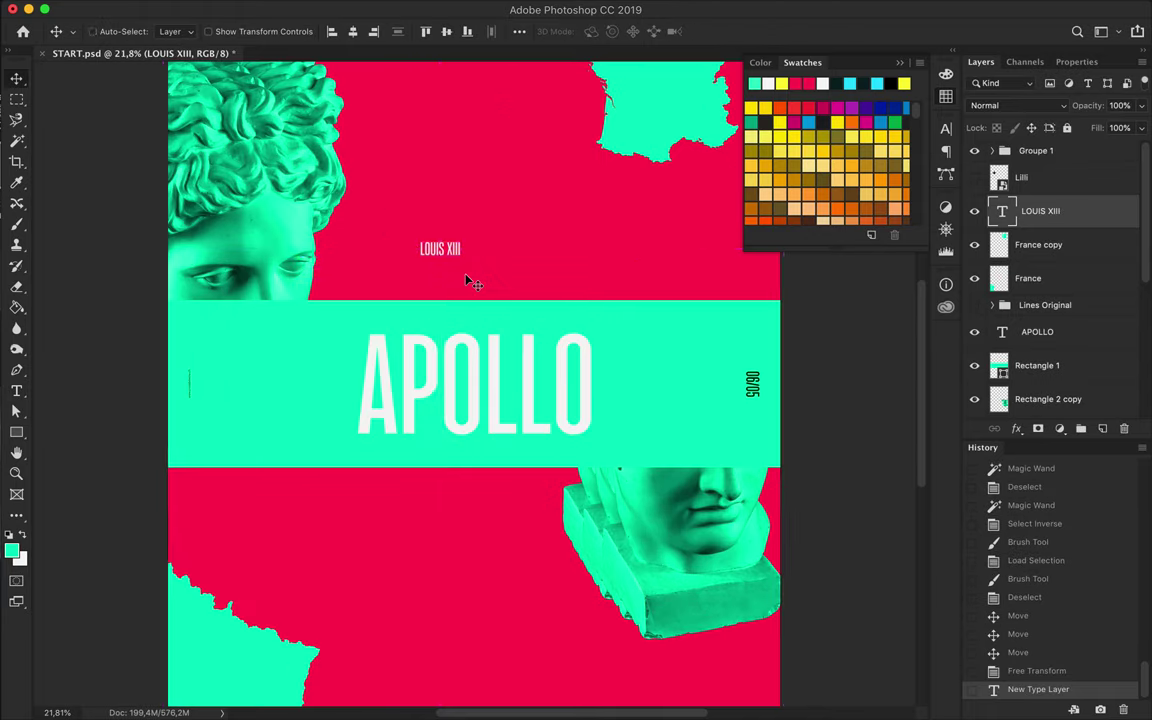
left_click(375, 31)
scroll(368, 547, "down", 2)
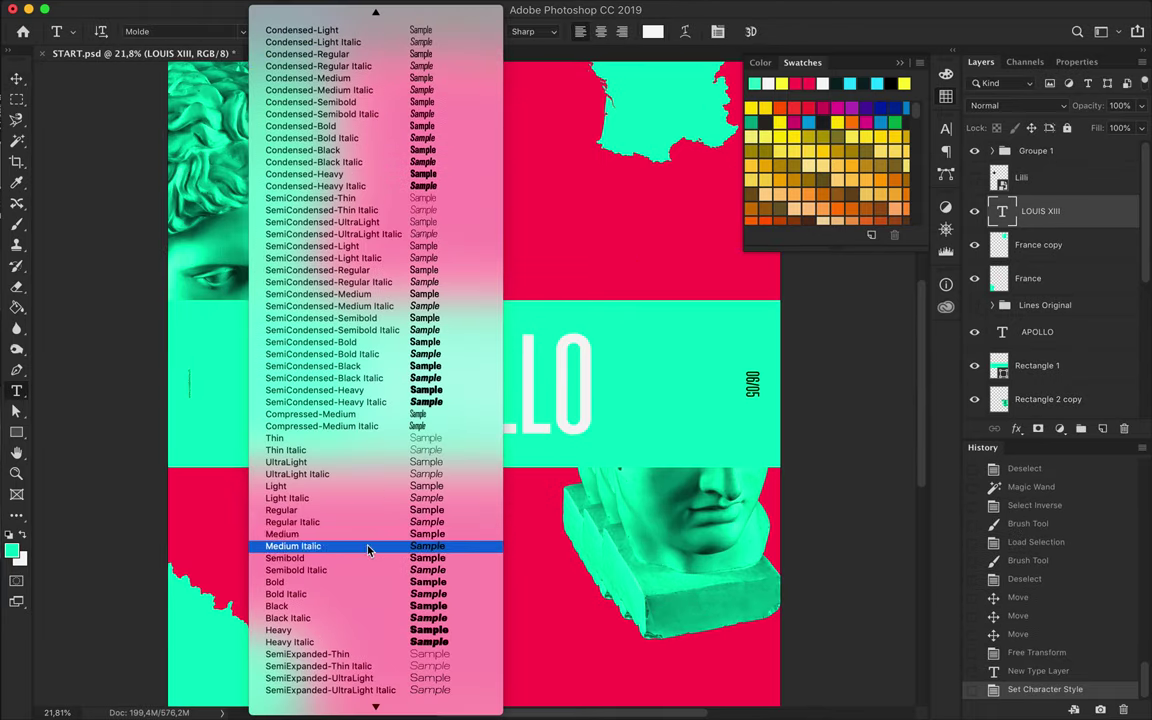
left_click(368, 547)
key("ctrl+t")
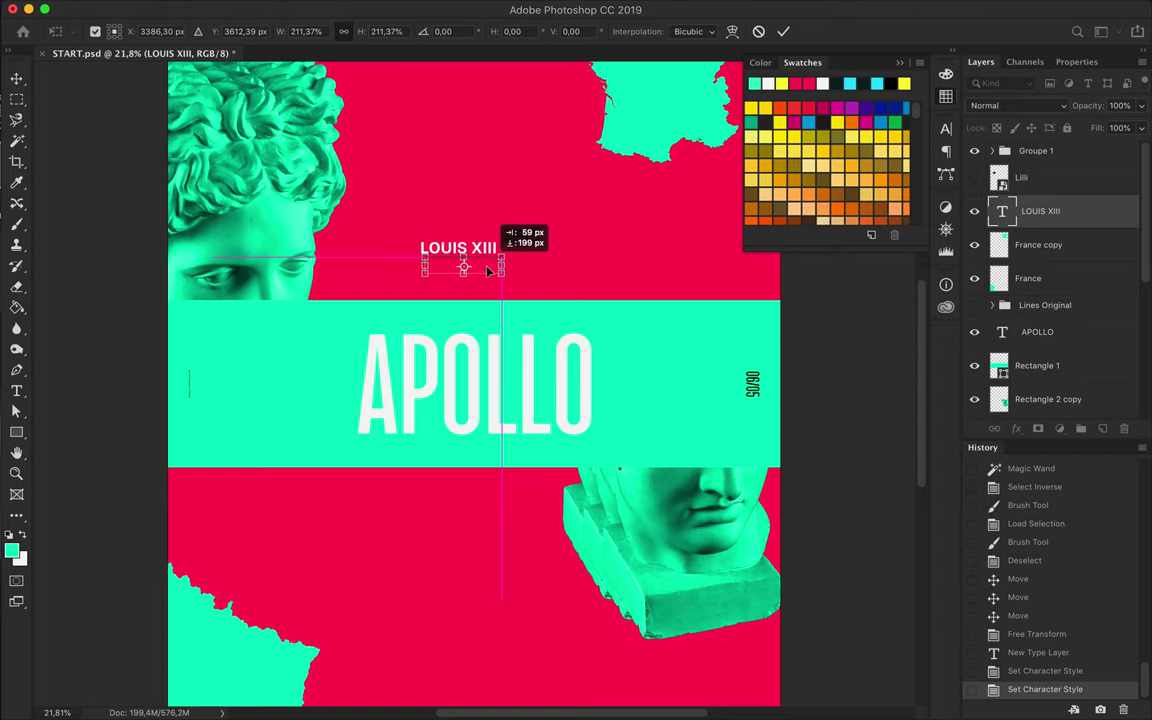
key("Return")
Centre LOUIS XIII horizontally and add a large numeral 3 above it
key("t")
key("v")
left_click(368, 31)
scroll(450, 250, "up", 3)
key("t")
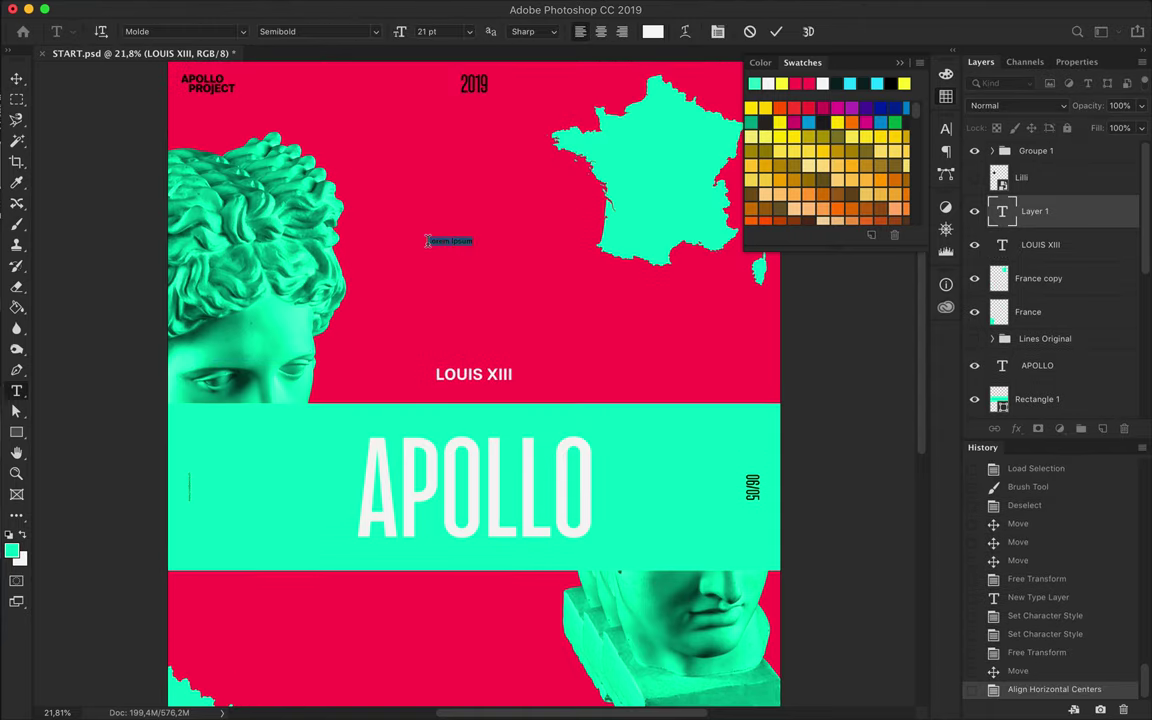
left_click(430, 249)
type("3")
mouse_move(603, 88)
left_mouse_down()
mouse_move(391, 159)
mouse_move(424, 193)
left_mouse_up()
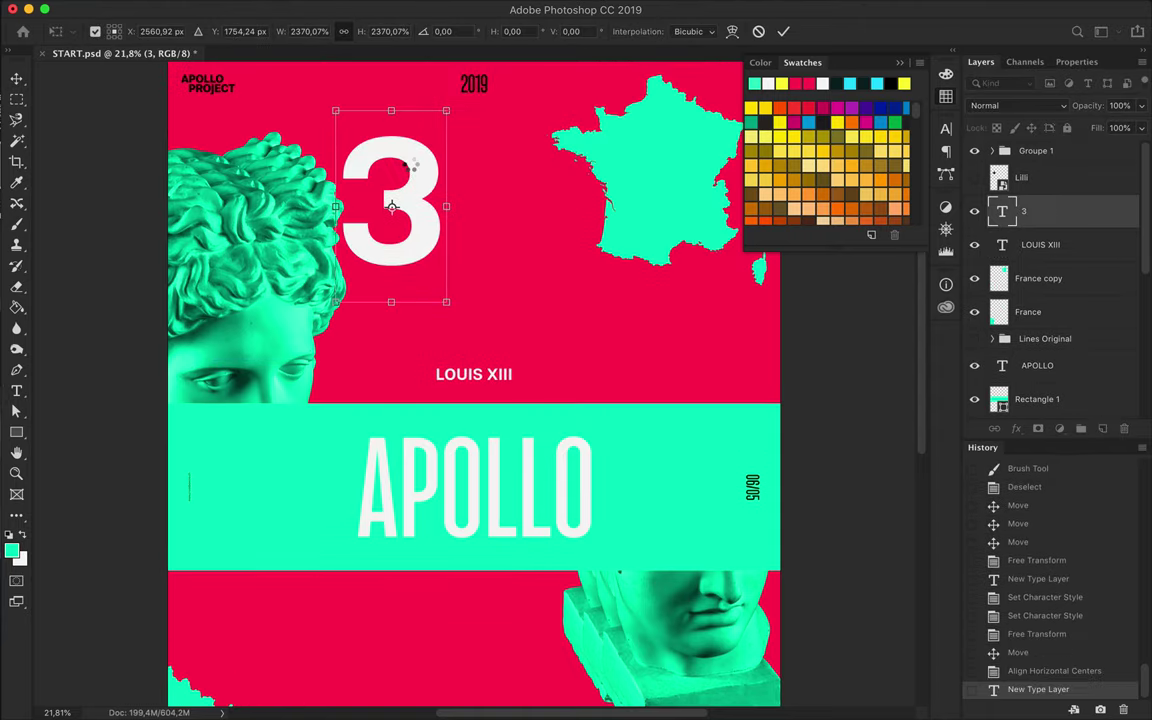
key("Return")
key("ctrl+minus")
Duplicate the 3 and change the copies to 6 and 5°
key("v")
mouse_move(430, 240)
left_mouse_down()
mouse_move(400, 268)
mouse_move(545, 300)
mouse_move(440, 620)
left_mouse_up()
double_click(545, 290)
type("6")
double_click(437, 617)
type("5°")
key("ctrl+Return")
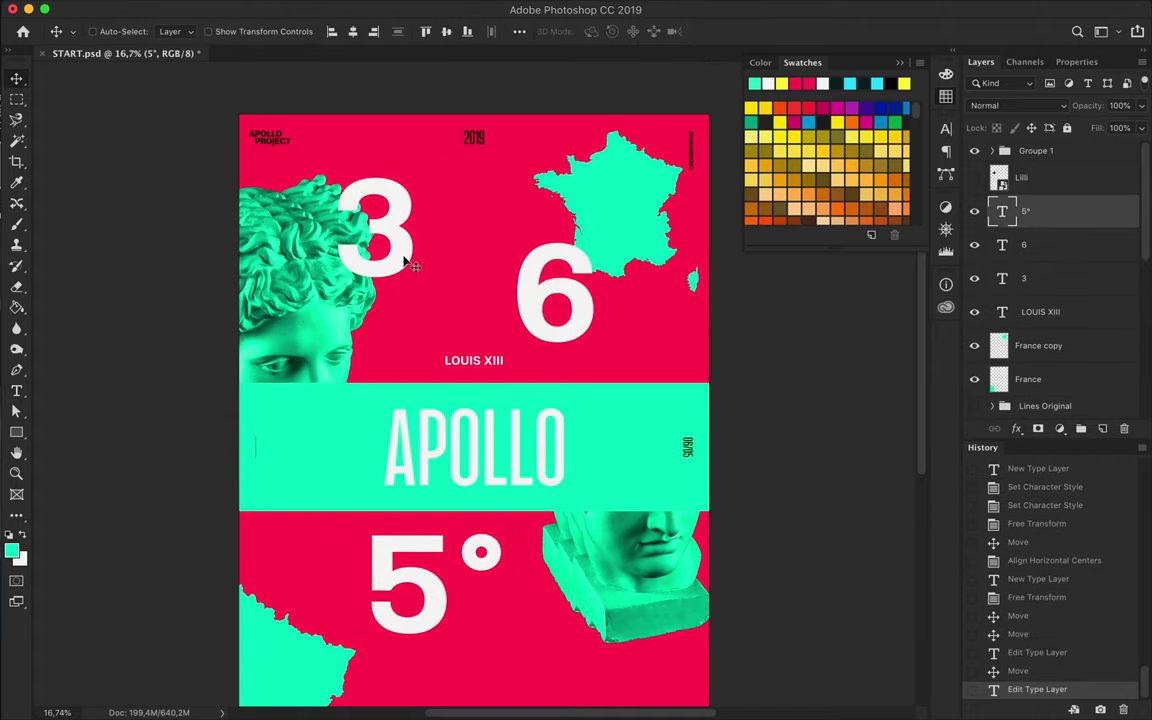
Reposition the numerals and move the 5°, 6 and 3 layers behind the band
scroll(437, 400, "down", 3)
left_click_drag(437, 412, 395, 520)
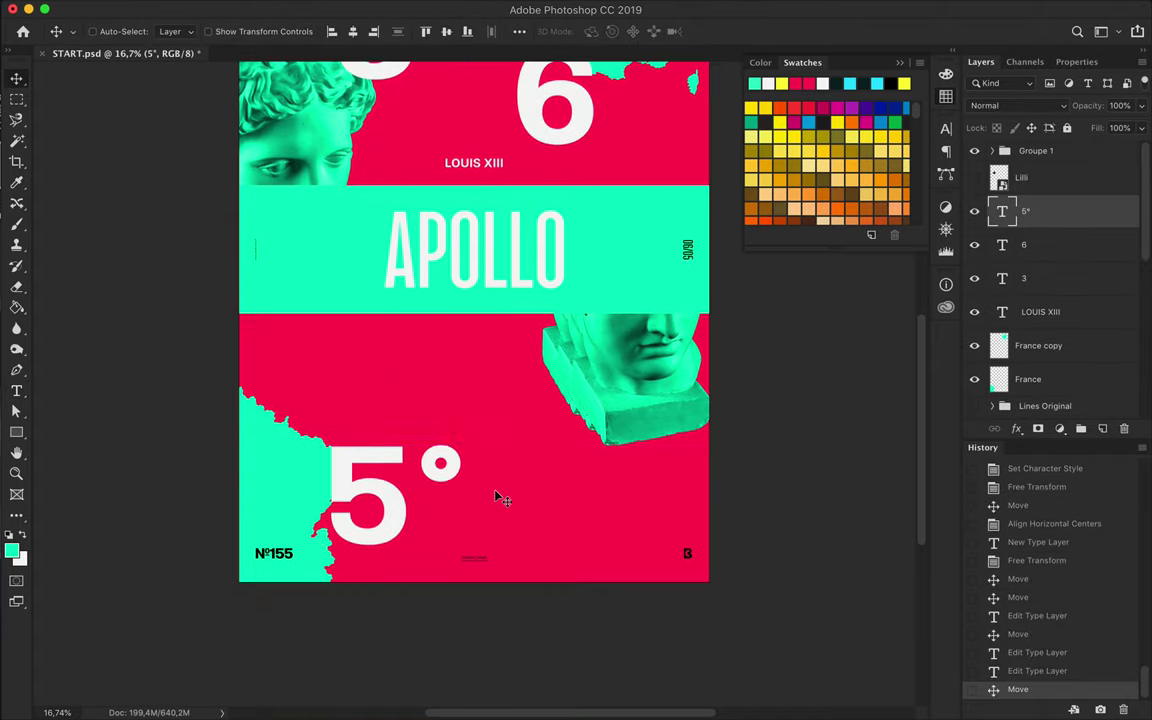
scroll(501, 496, "up", 3)
double_click(560, 200)
key("ctrl+Return")
left_click_drag(592, 235, 635, 300)
left_click(1023, 211, "shift")
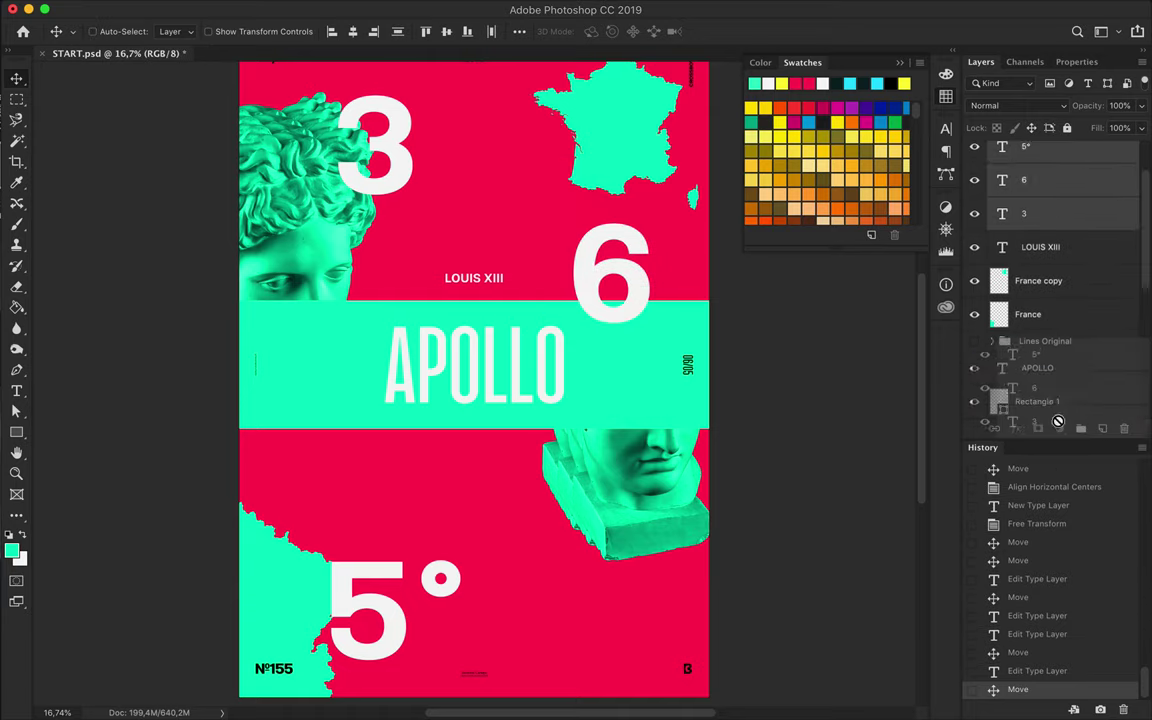
left_click_drag(990, 226, 1052, 401)
Lower the numeral 3 and begin a diagonal path line over the statue's hair
left_click(1030, 367)
left_click_drag(390, 150, 390, 215)
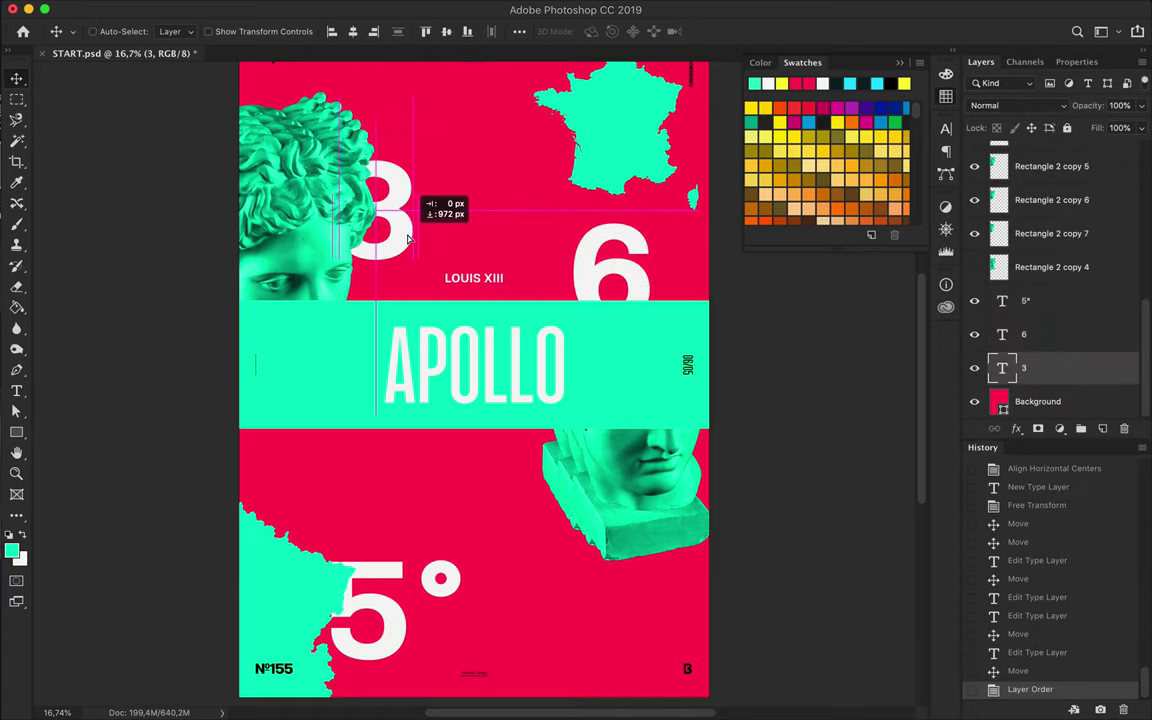
scroll(470, 380, "up", 3)
key("p")
left_click(228, 390)
Give the first diagonal line no fill and a red 123 pt stroke
key("a")
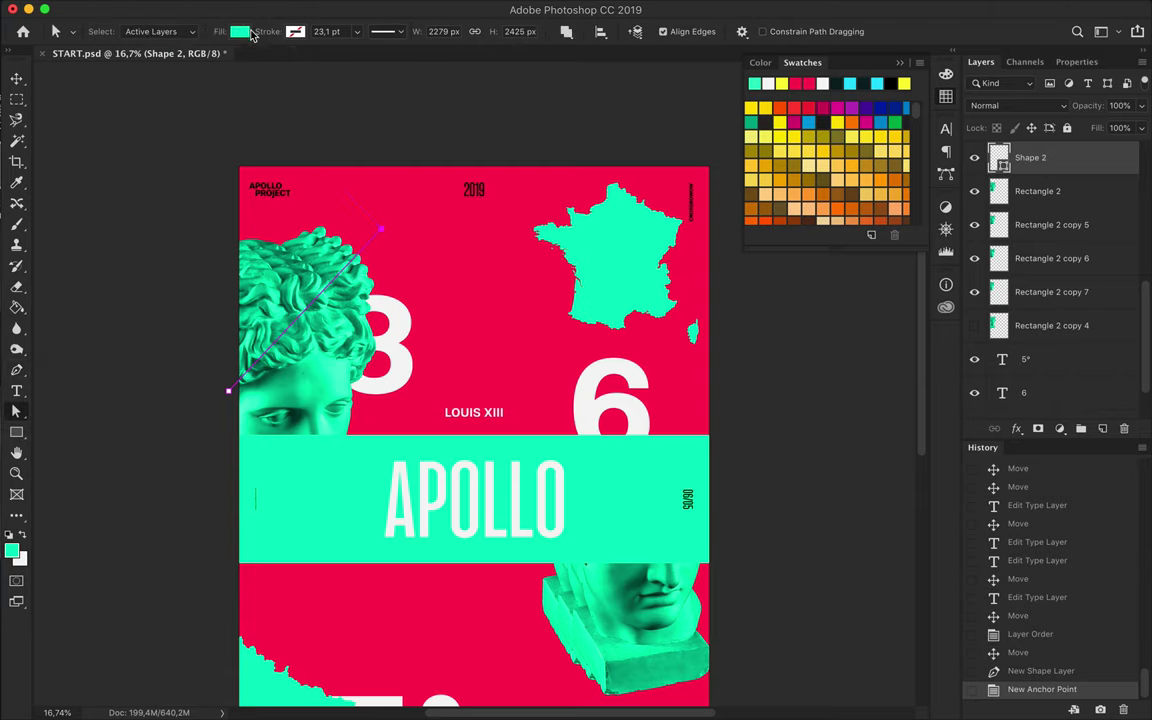
left_click(238, 31)
left_click(171, 63)
left_click(295, 31)
left_click(212, 117)
left_click(330, 31)
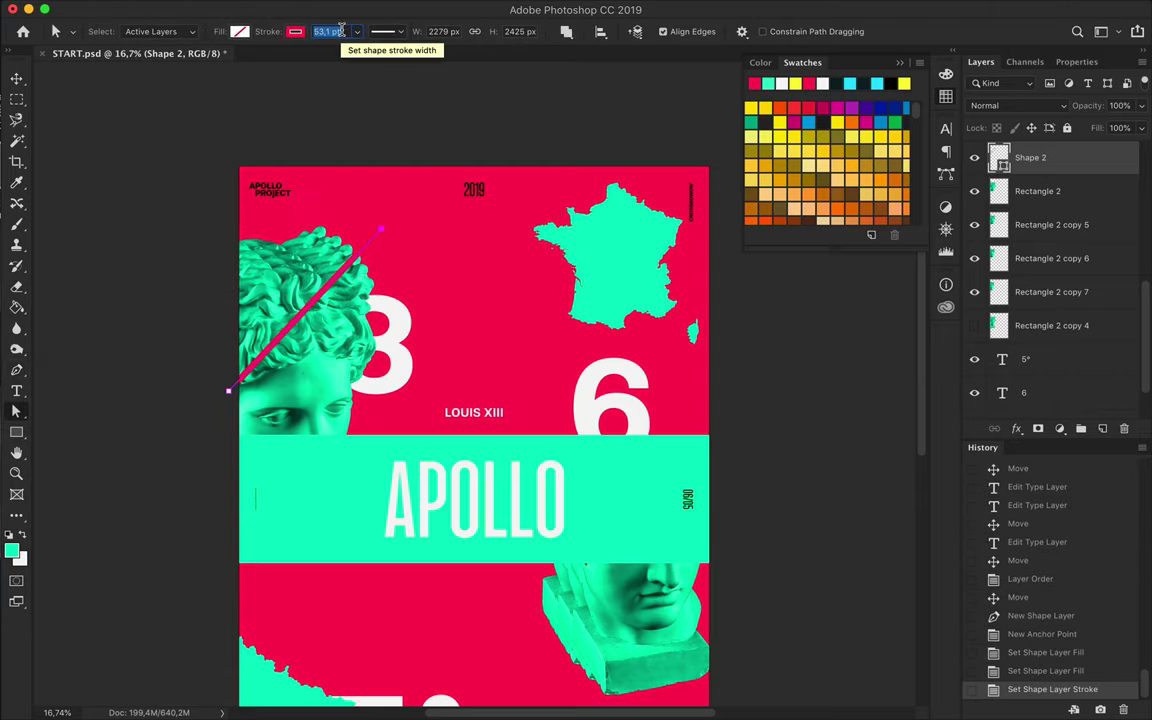
left_click_drag(341, 31, 340, 98)
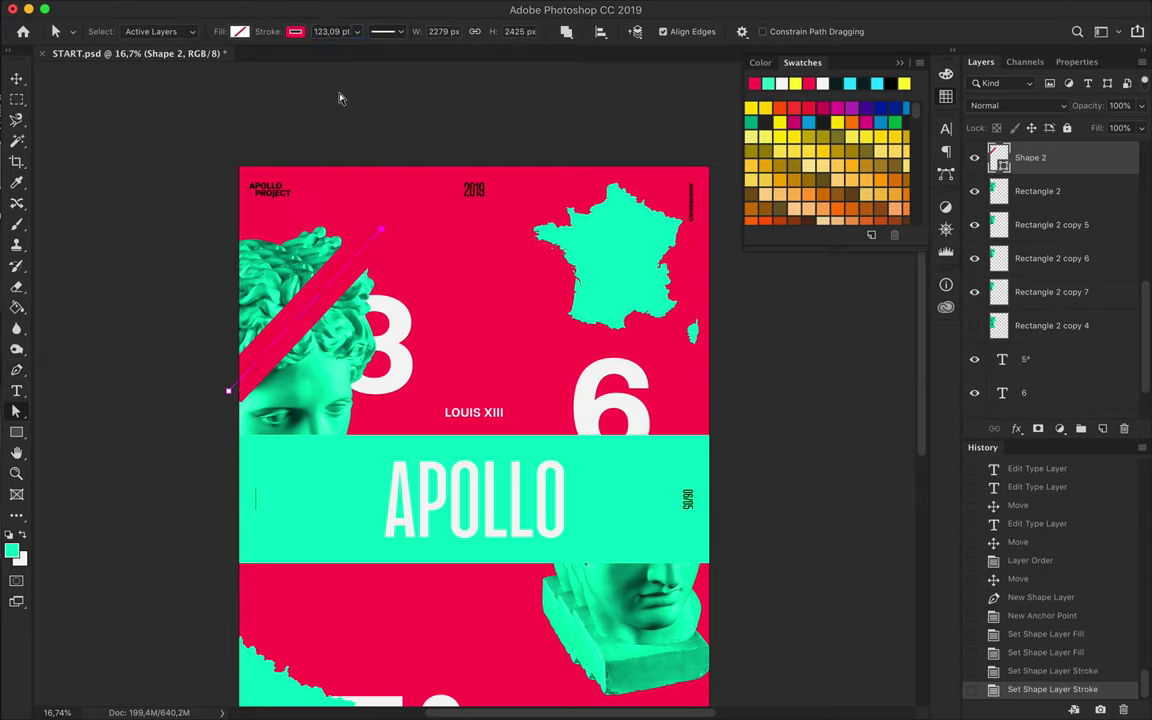
Draw a second red, unfilled line across the top of the head and stack it above a statue piece
left_click(296, 264)
left_click(238, 184)
key("a")
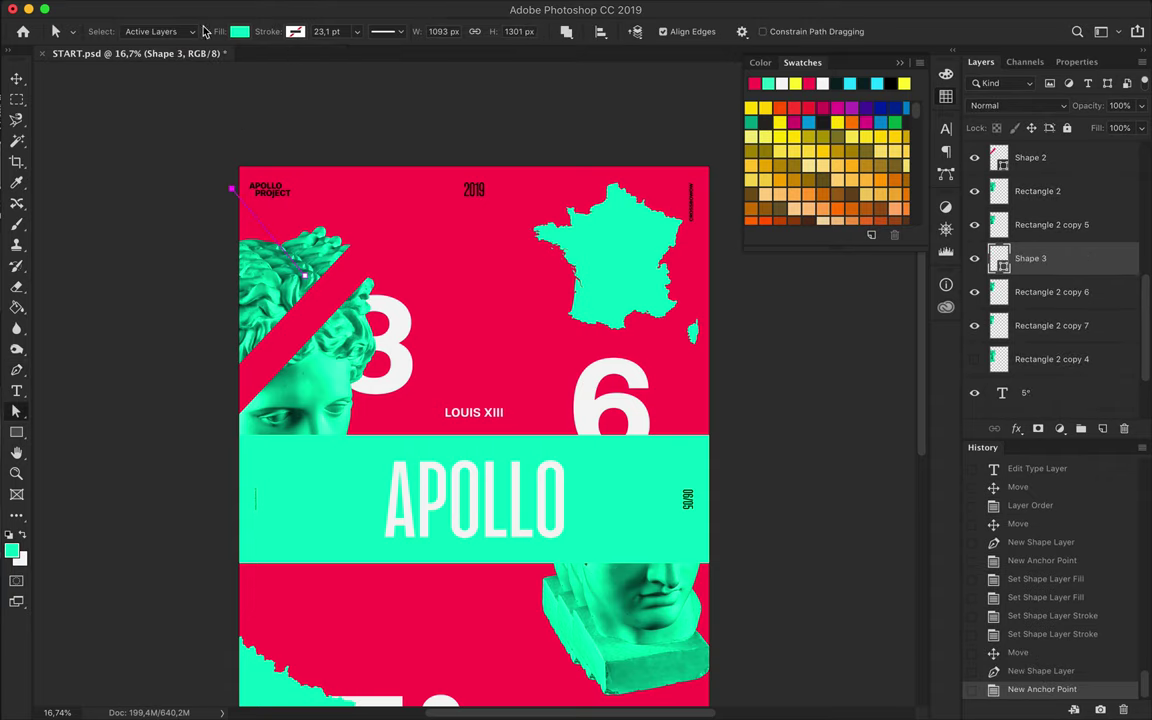
left_click(239, 31)
left_click(227, 63)
left_click(458, 122)
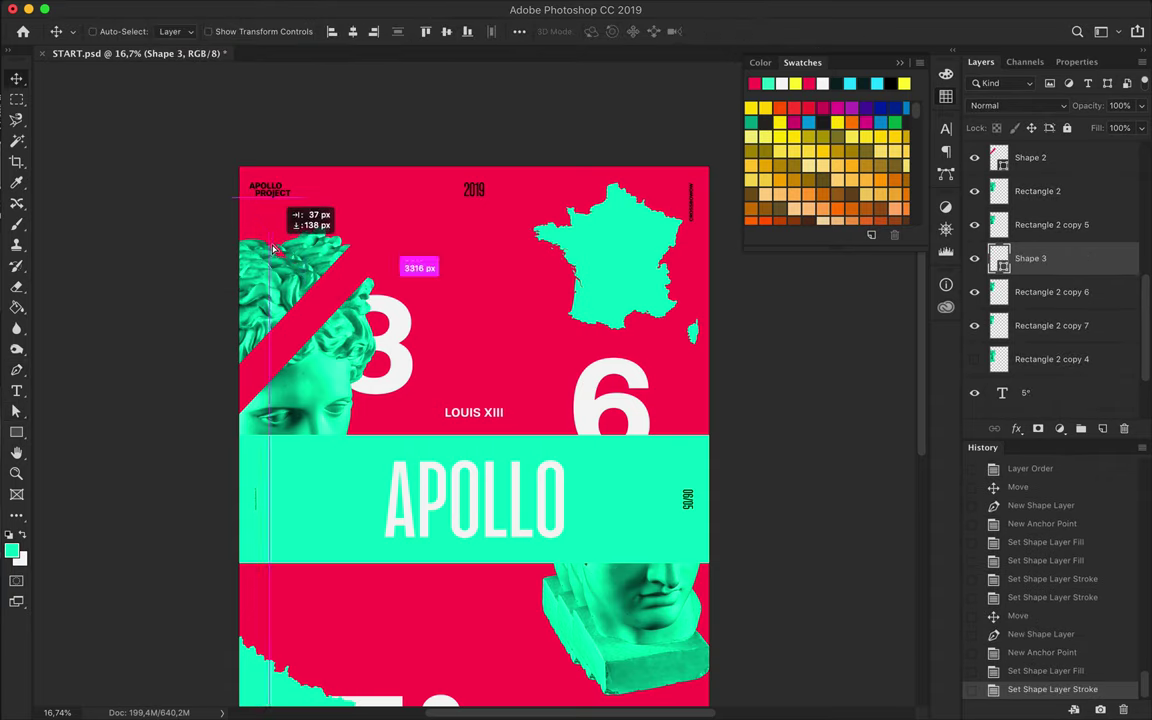
left_click_drag(1030, 258, 1050, 210)
scroll(467, 326, "up", 2)
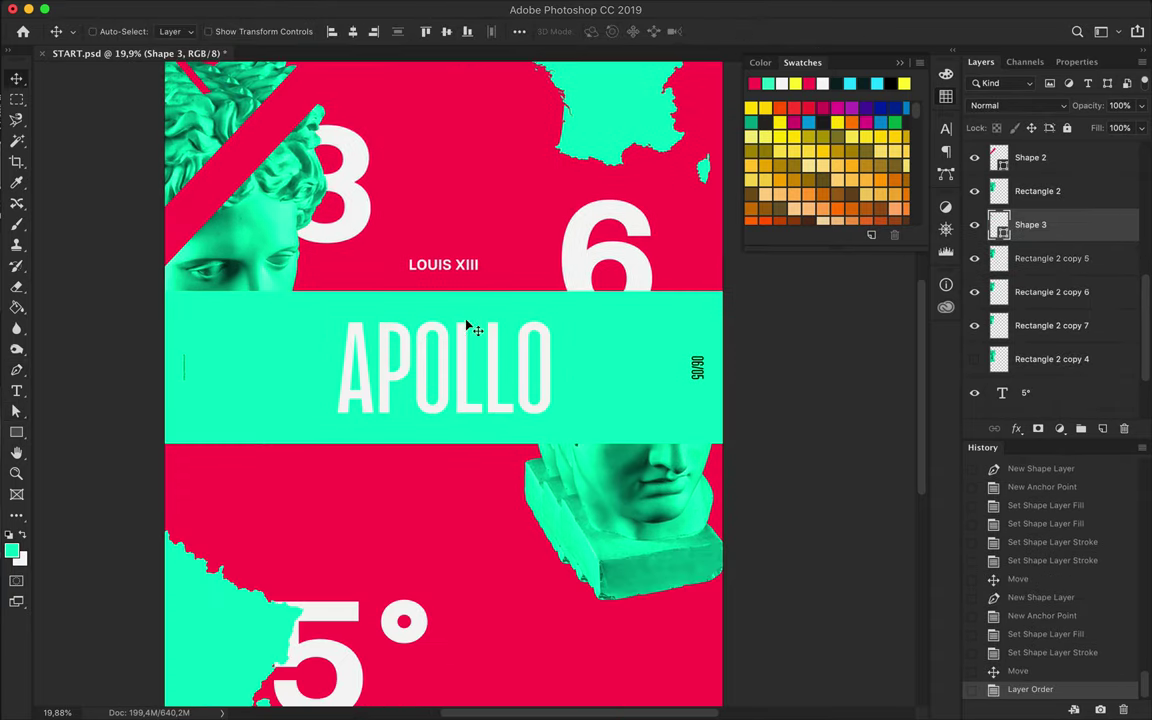
Draw a red 123 pt diagonal line across the lower bust and slide it into position
left_click(638, 488)
left_click(710, 612)
left_click(505, 375)
key("a")
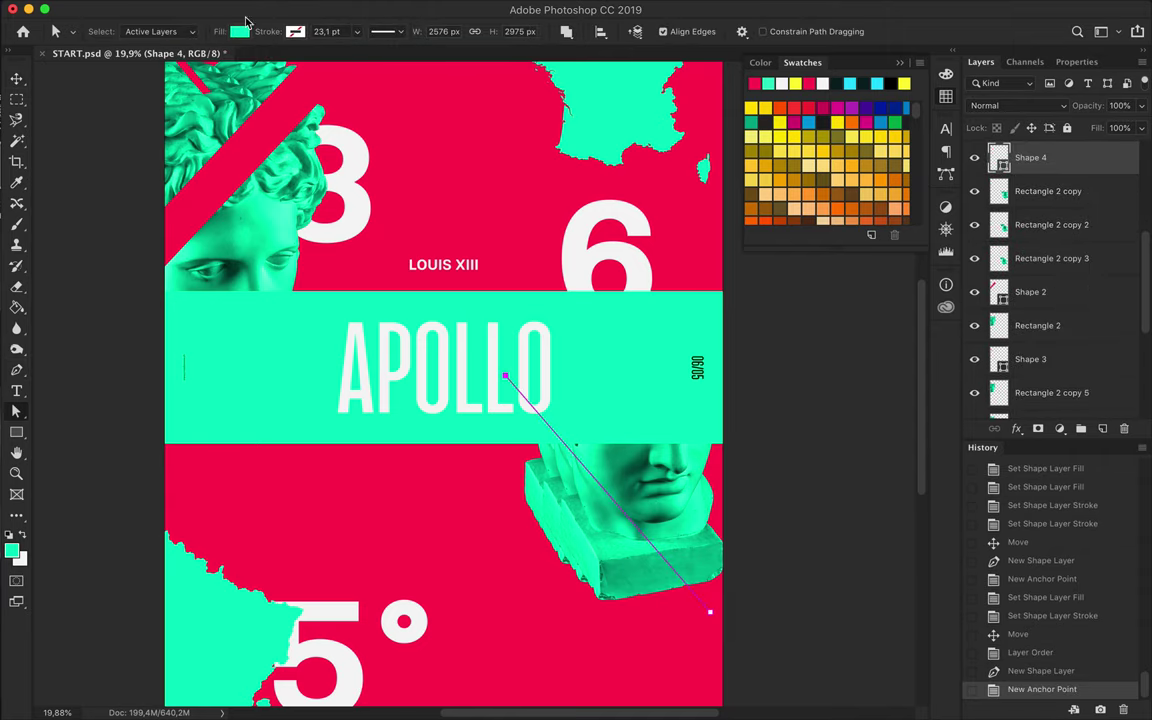
left_click(178, 31)
left_click(167, 57)
left_click(295, 31)
left_click(217, 116)
left_click(325, 31)
key("Return")
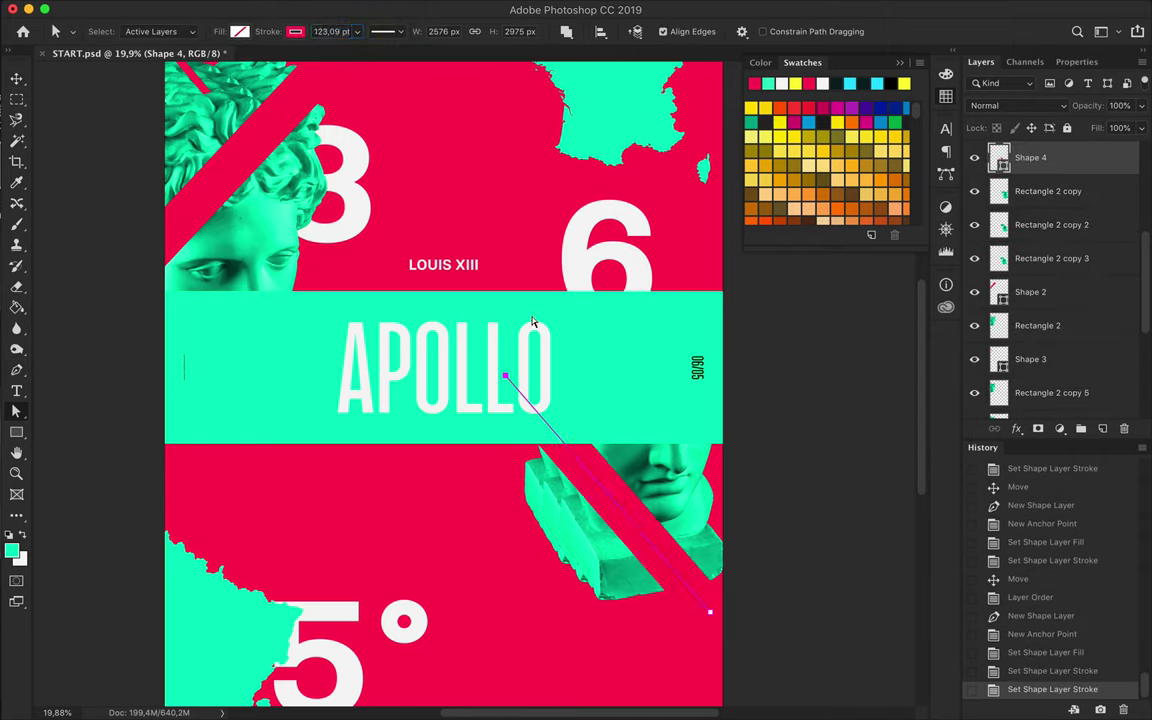
key("v")
left_click_drag(620, 524, 640, 520)
Add a short red, unfilled line over the lower bust near the green band
left_click(1063, 199)
key("p")
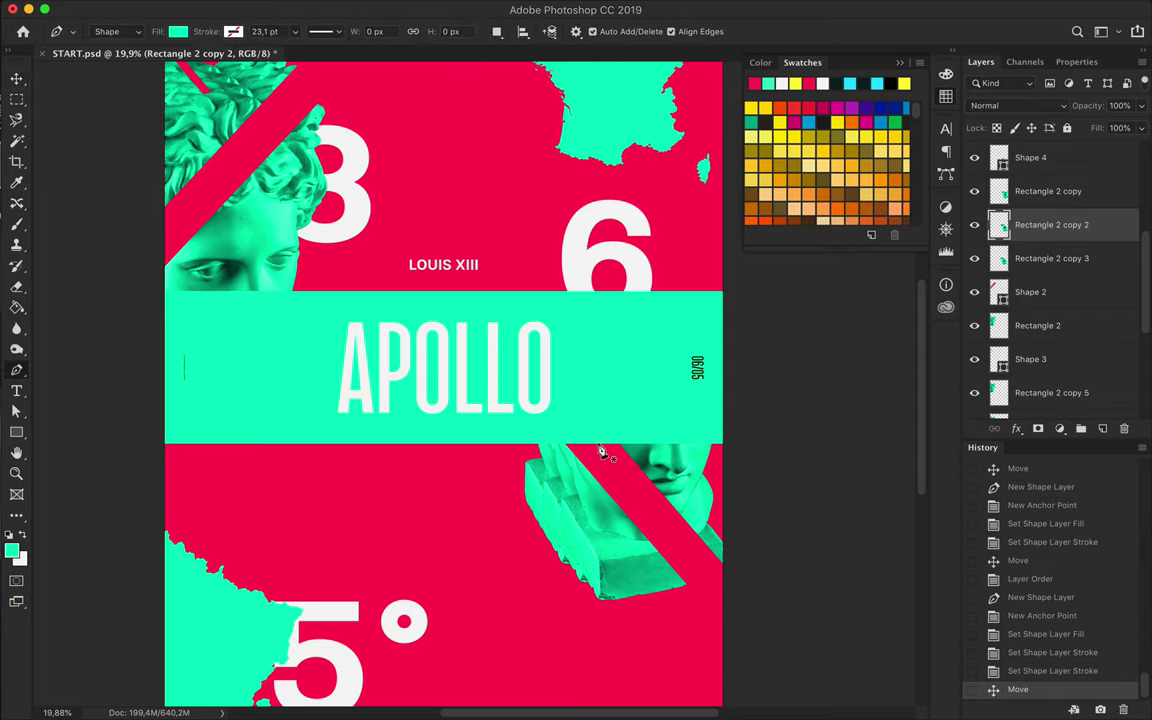
left_click(518, 567)
left_click(597, 442)
key("a")
left_click(165, 55)
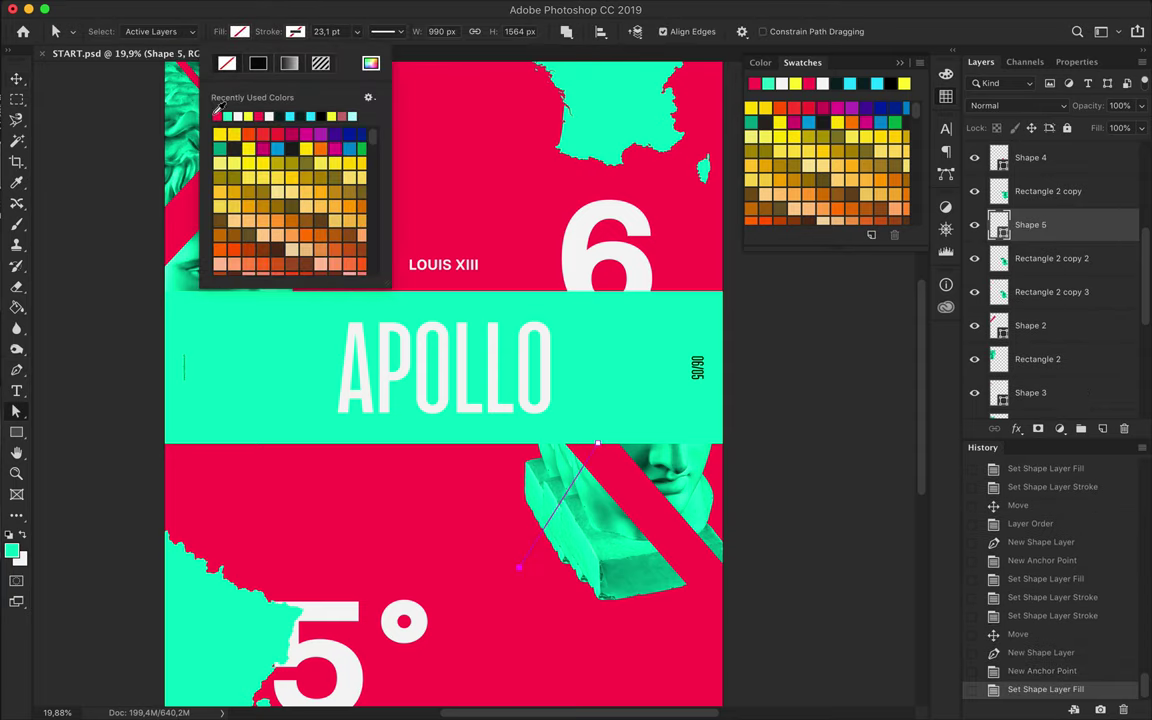
left_click(328, 31)
left_click_drag(541, 537, 545, 540)
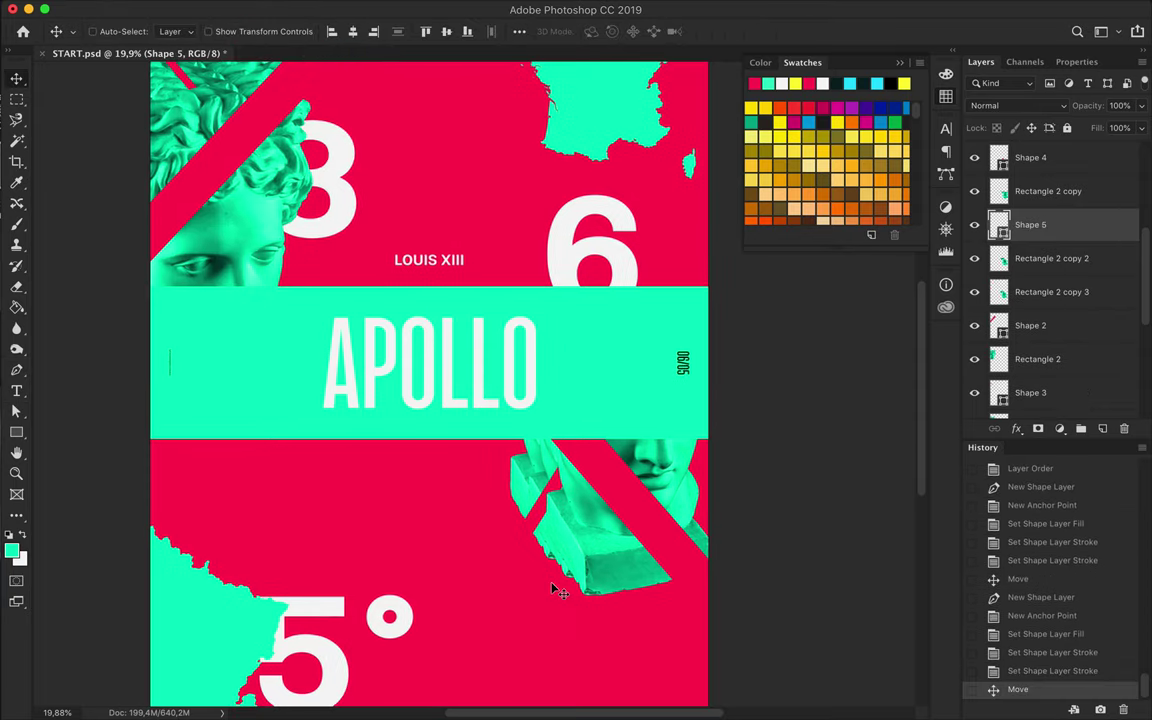
scroll(553, 586, "down", 3)
left_click(1050, 296)
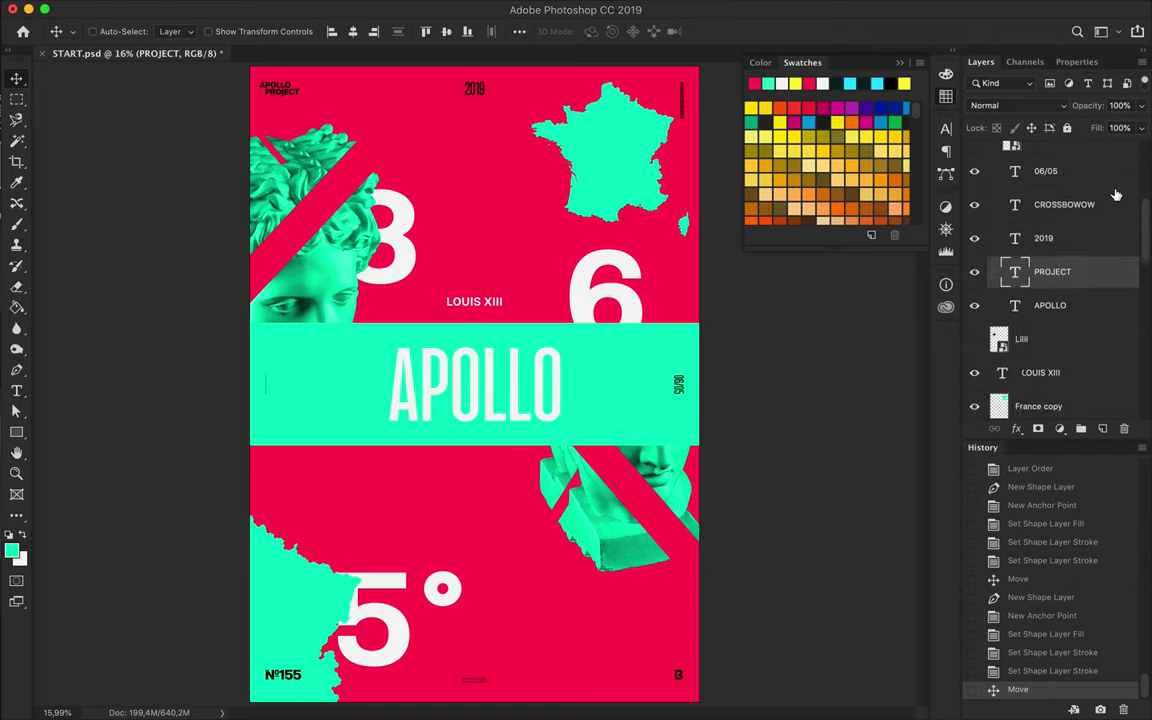
Turn the small poster texts white (f5f5f5)
key("t")
left_click(652, 31)
left_click(784, 82)
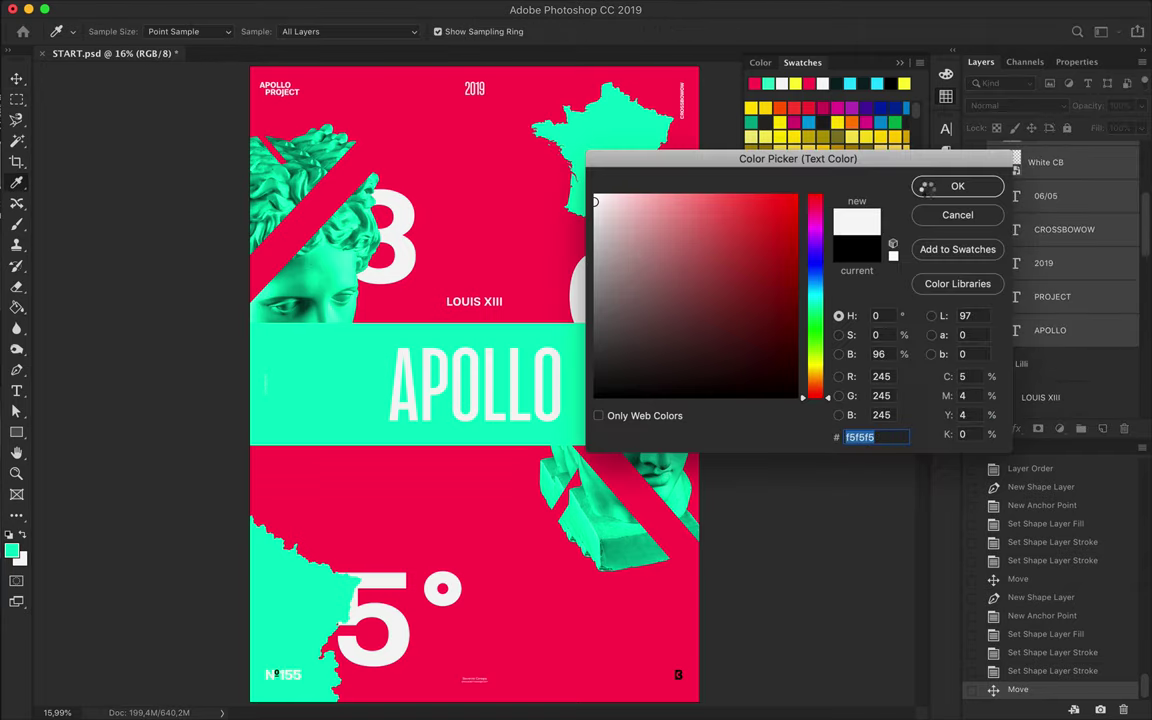
left_click(957, 186)
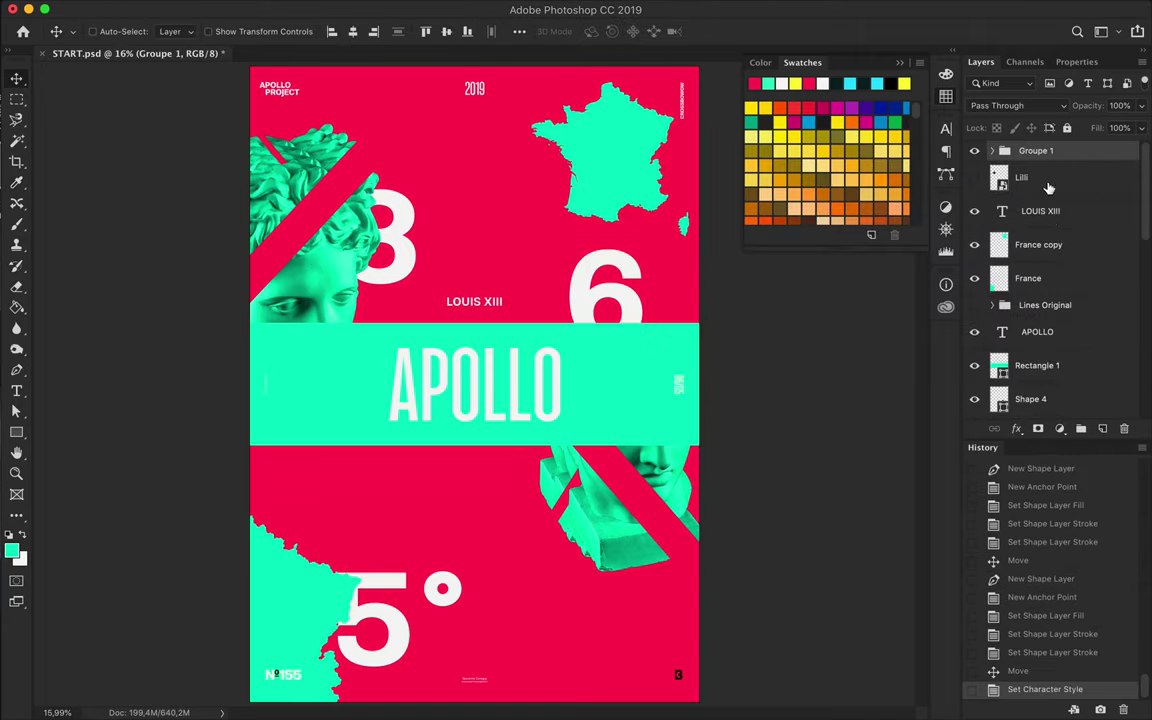
Reorder the title layers, group them, and clip the Shape 2 line to the layer below
left_click_drag(1040, 305, 1041, 170)
left_click_drag(1045, 232, 1045, 300)
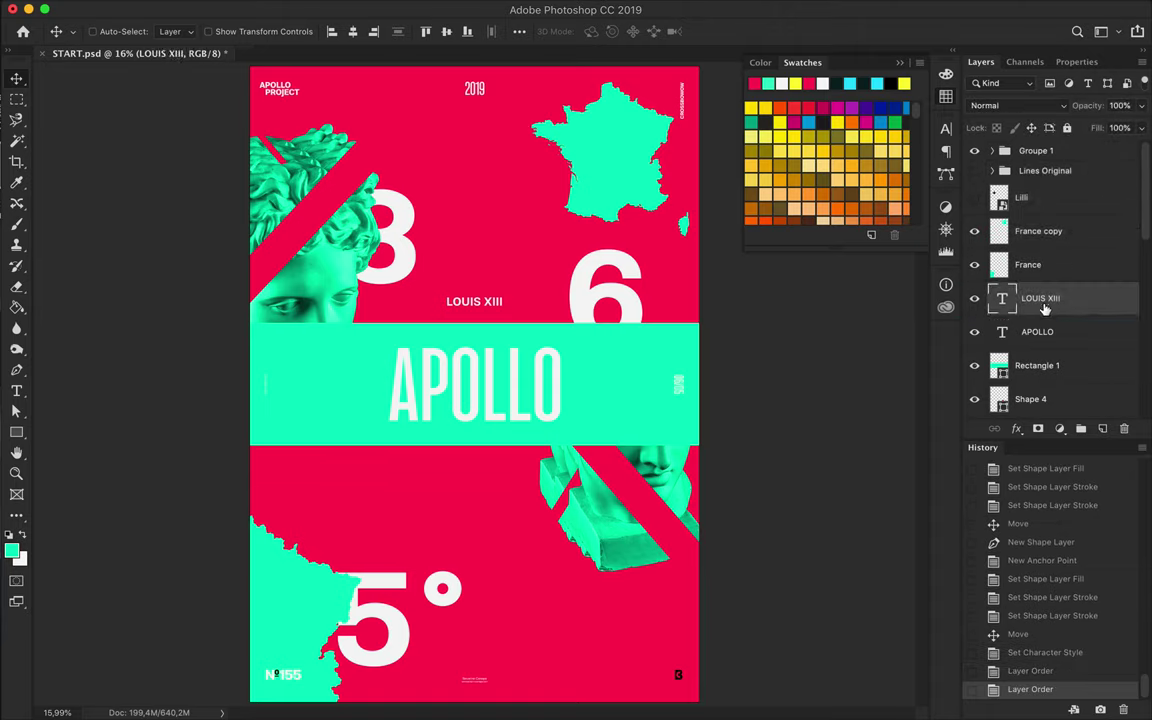
key("ctrl+g")
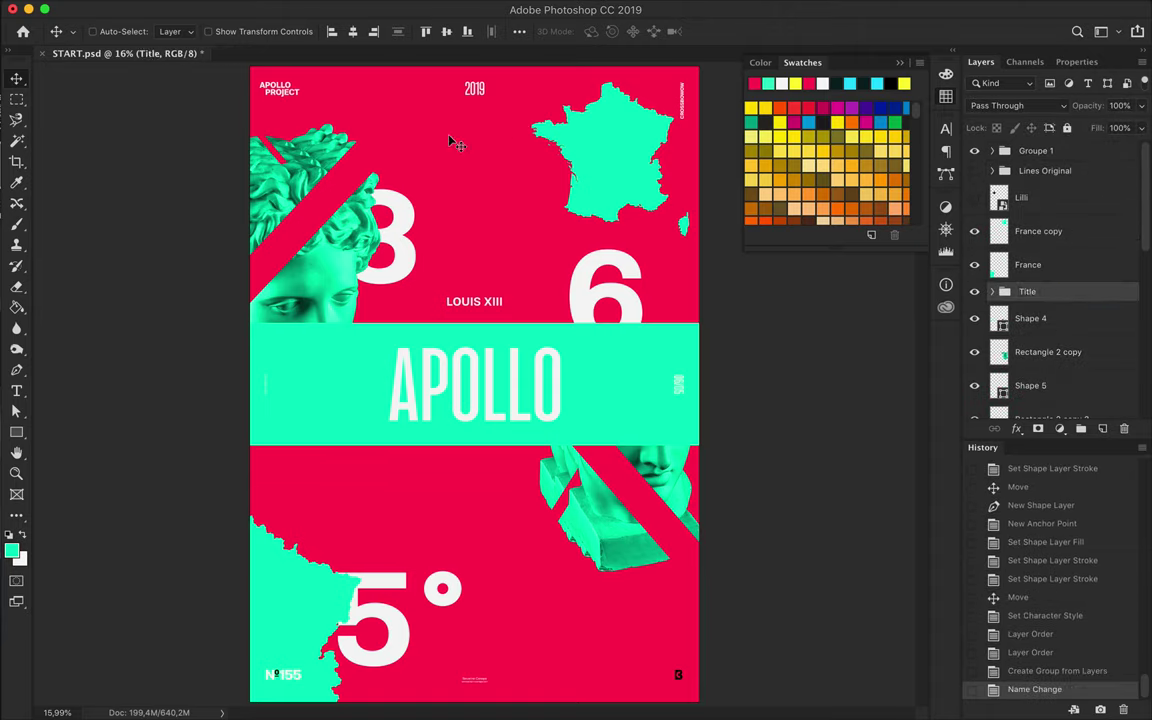
left_click(350, 180)
key("ctrl+alt+g")
left_click_drag(1043, 323, 1050, 287)
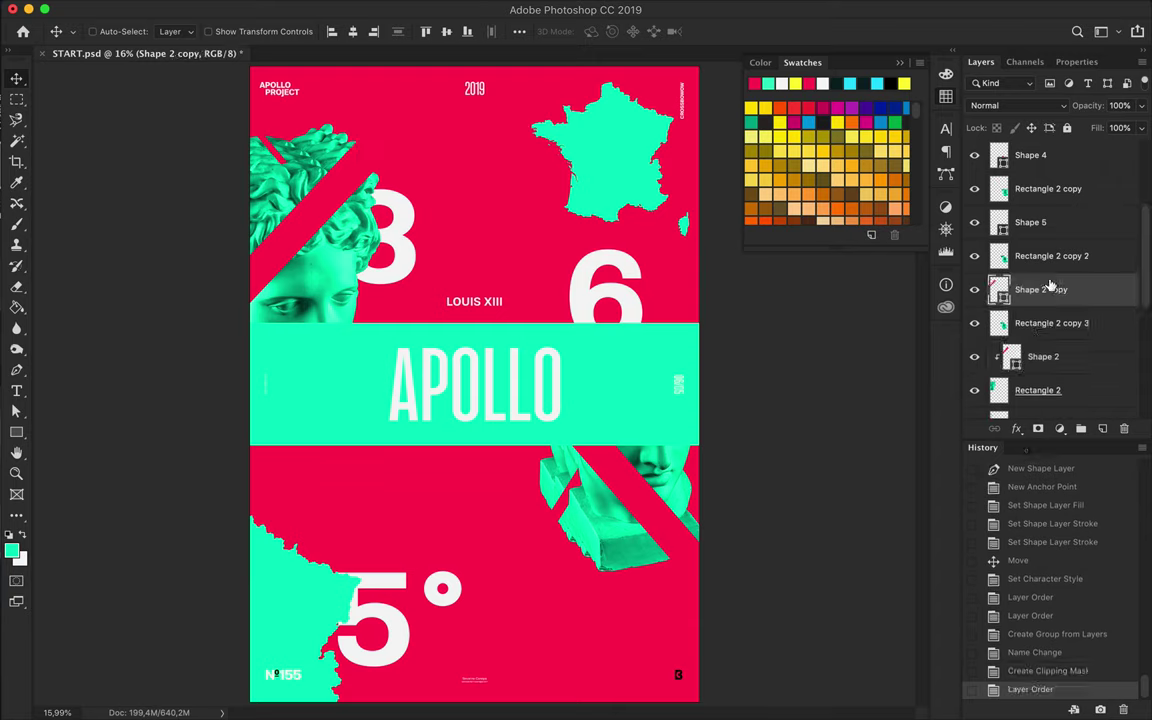
Show the Lines Original hatch pattern and move it over the APOLLO word
scroll(1045, 280, "up", 5)
scroll(1045, 280, "down", 5)
scroll(1045, 265, "up", 5)
left_click(1045, 170)
left_click_drag(657, 358, 477, 388)
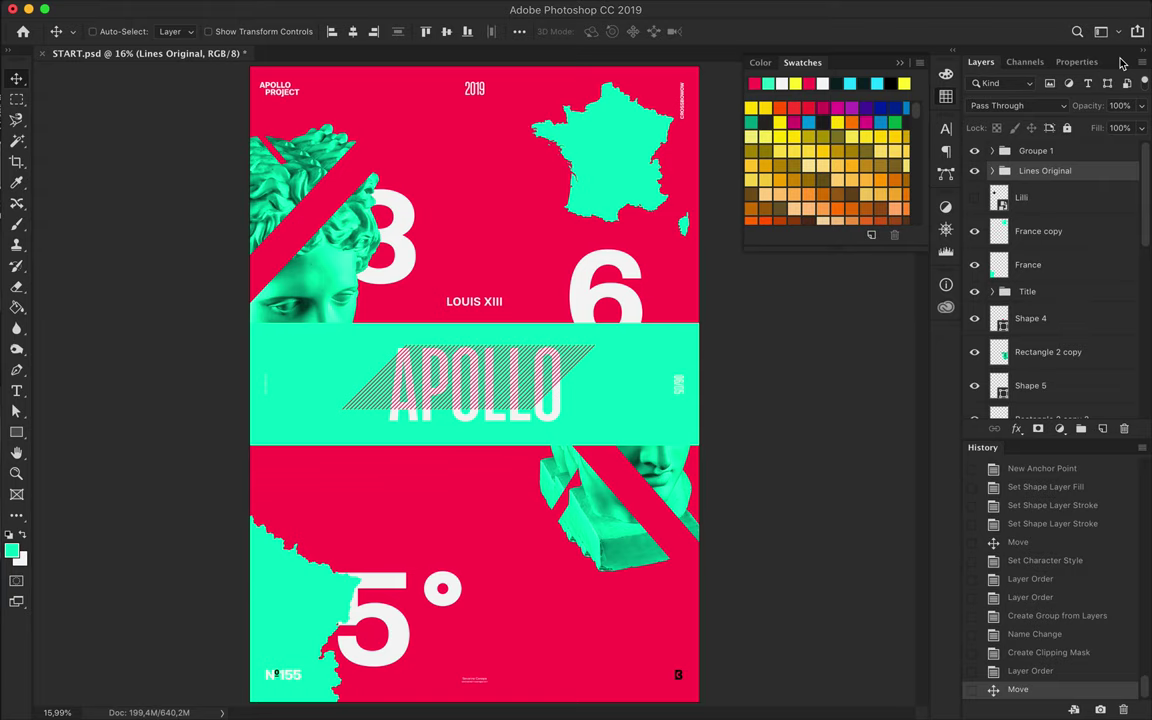
Duplicate the hatch along the band, merge the copies into a smart object, and trim it to a rectangle
key("super+plus")
left_click_drag(333, 393, 600, 393)
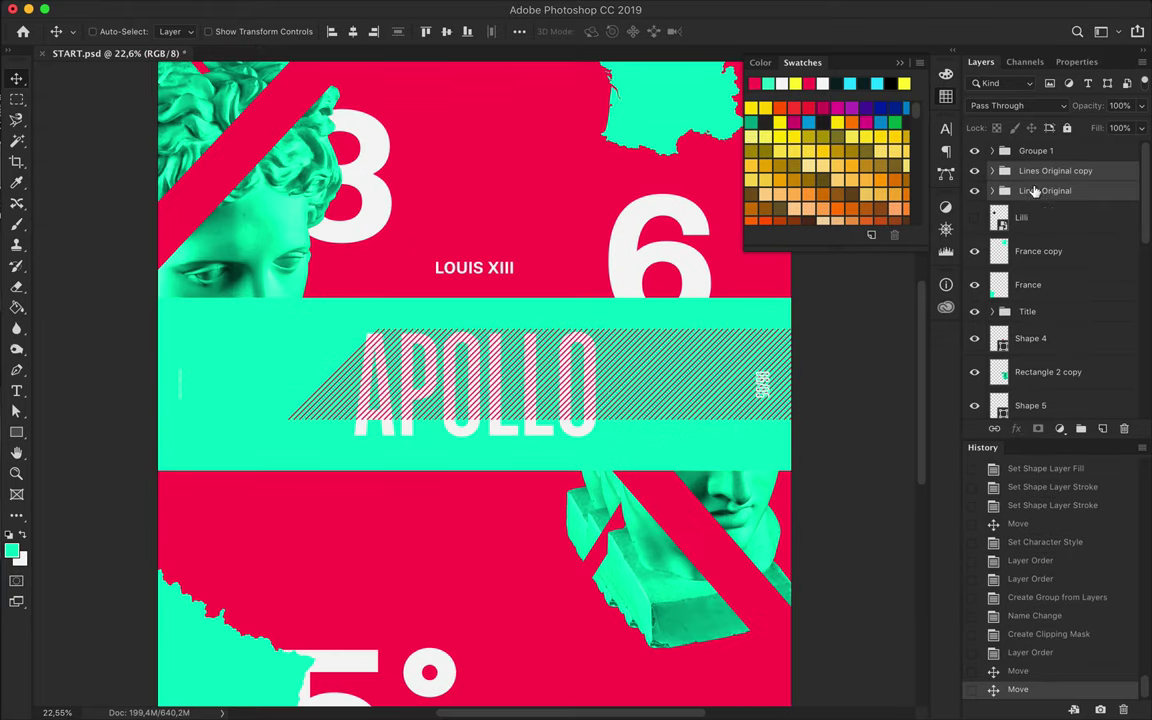
right_click(1027, 192)
left_click(870, 231)
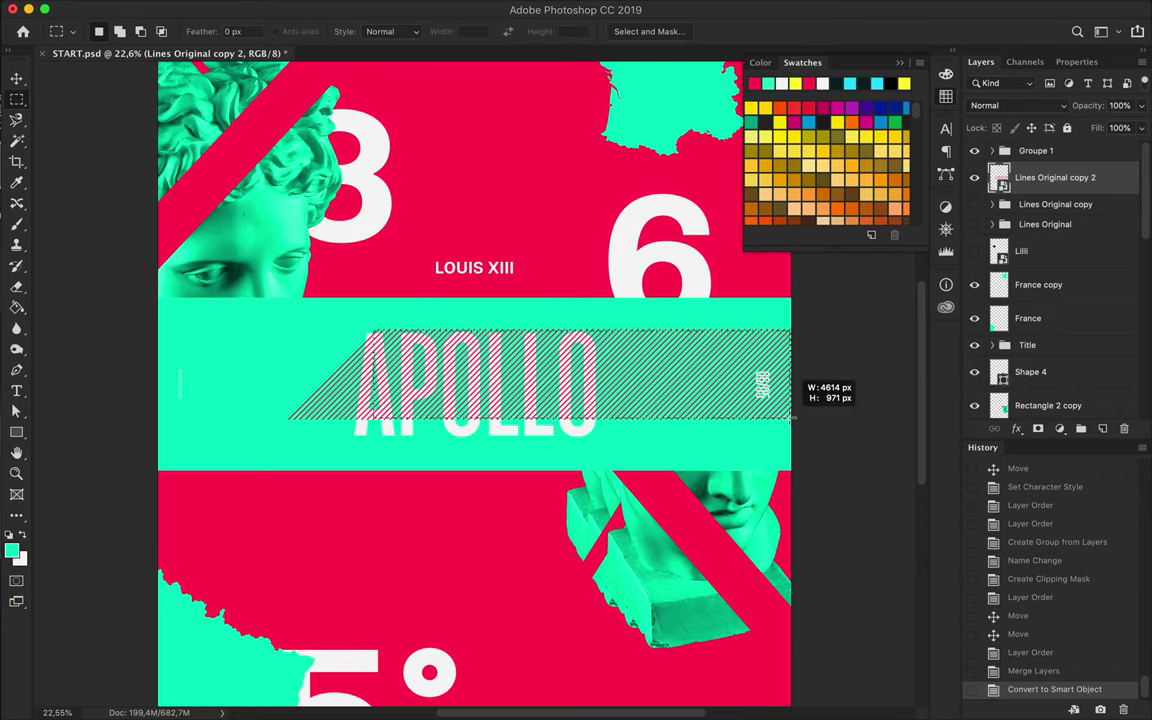
left_click_drag(790, 420, 790, 420)
key("super+shift+i")
key("Delete")
key("Return")
key("Delete")
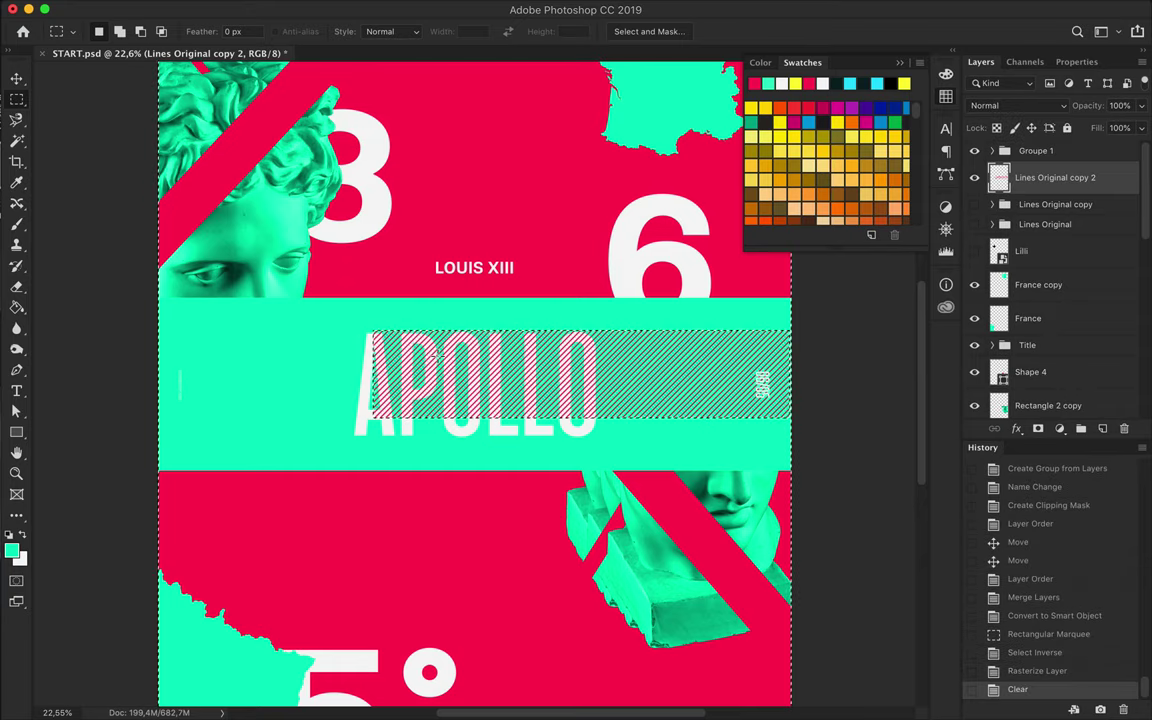
left_click_drag(658, 370, 445, 370)
Delete the hatch overlapping APOLLO and slide the panels to flank the word
key("e")
scroll(505, 320, "up", 2)
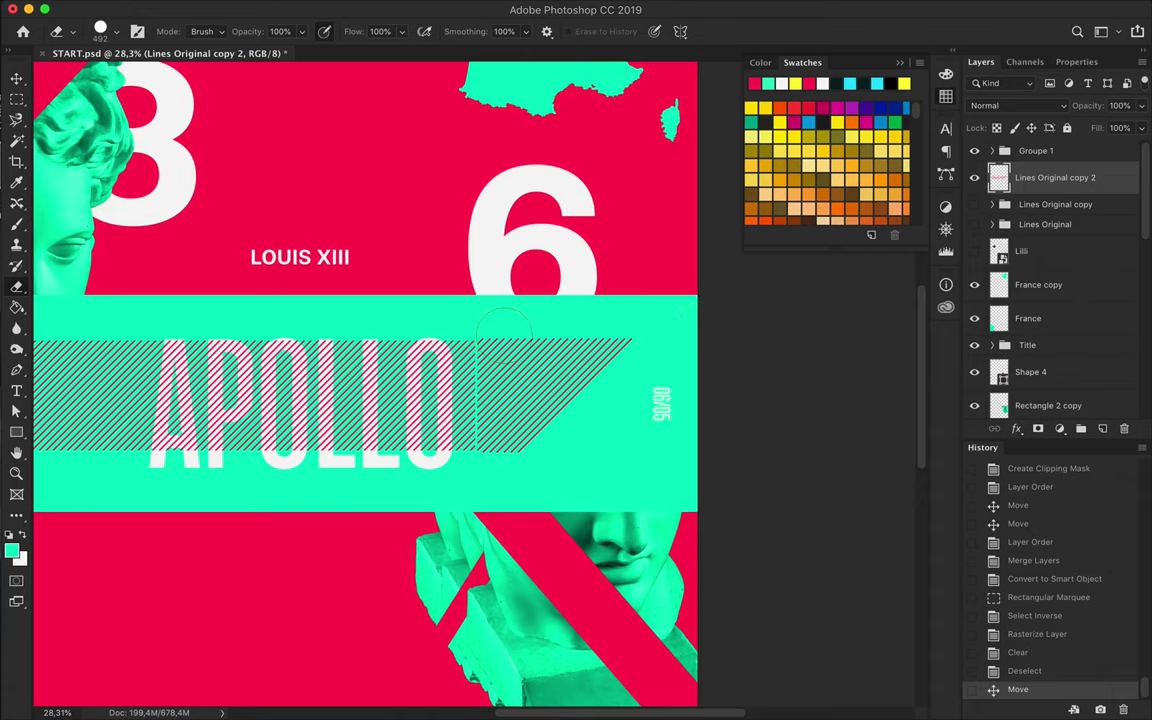
left_click_drag(643, 519, 596, 500)
key("Delete")
key("super+d")
key("v")
scroll(489, 404, "down", 3)
left_click_drag(489, 404, 797, 378)
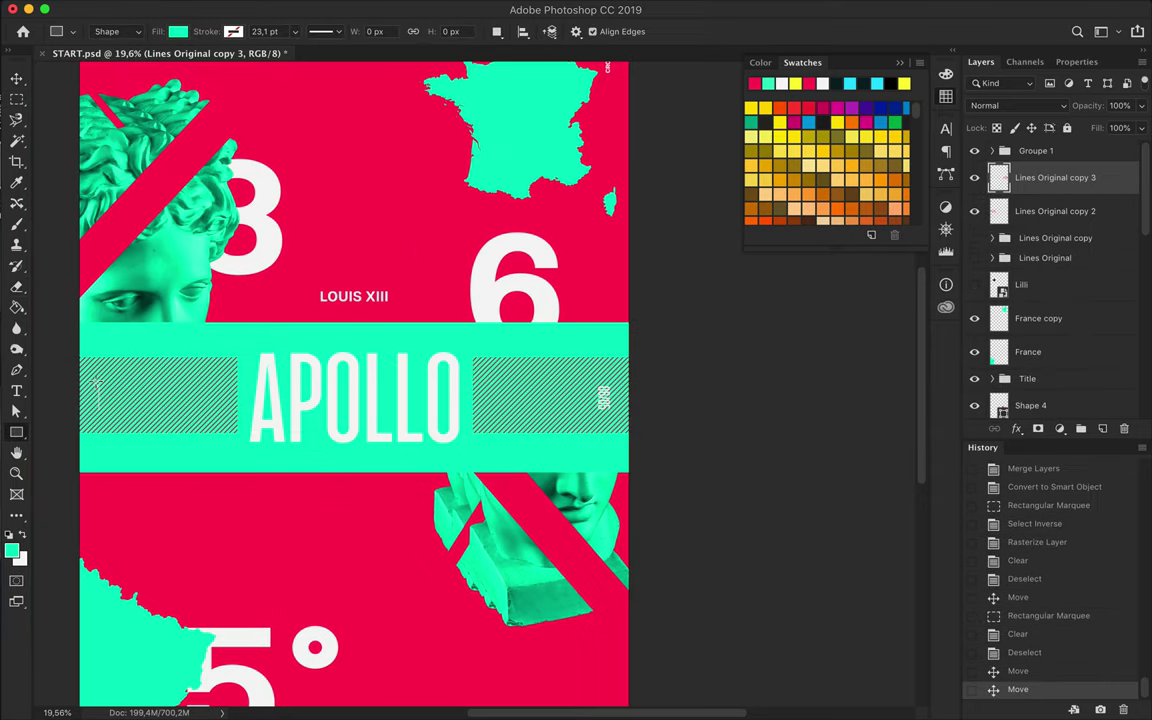
Draw a thin bar at the band's left end and a green block behind 06/05, then raise the numeral 3
left_click_drag(110, 410, 104, 421)
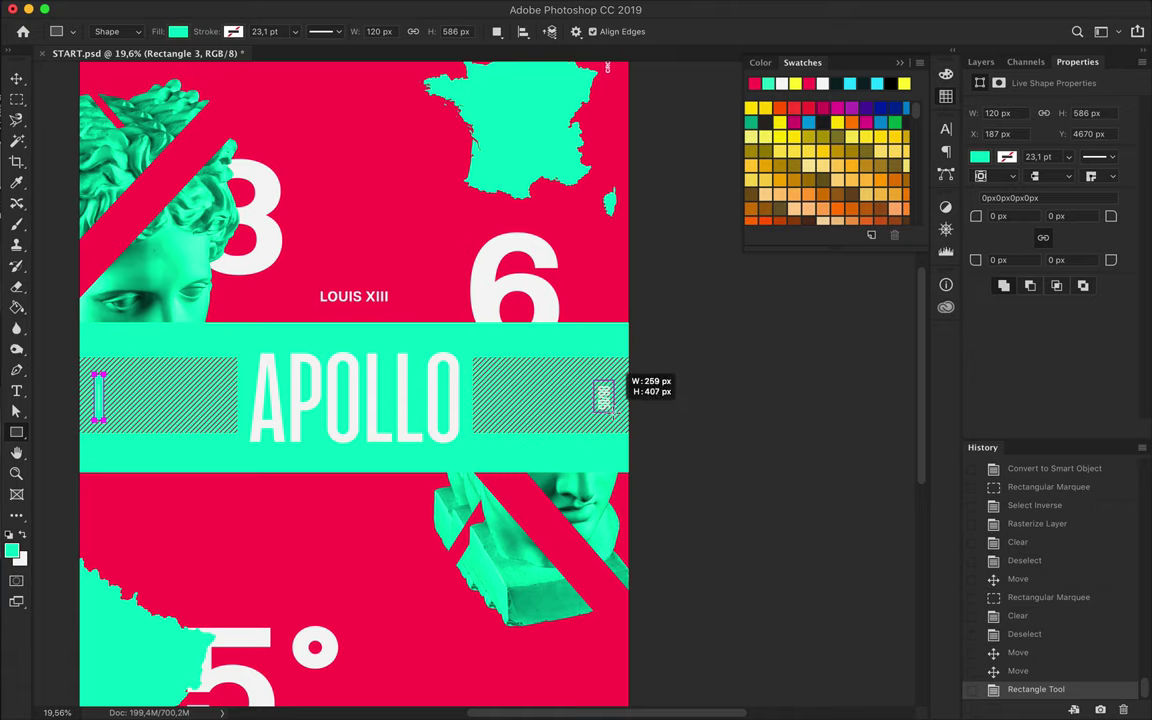
left_click_drag(611, 413, 612, 413)
key("v")
scroll(365, 250, "down", 3)
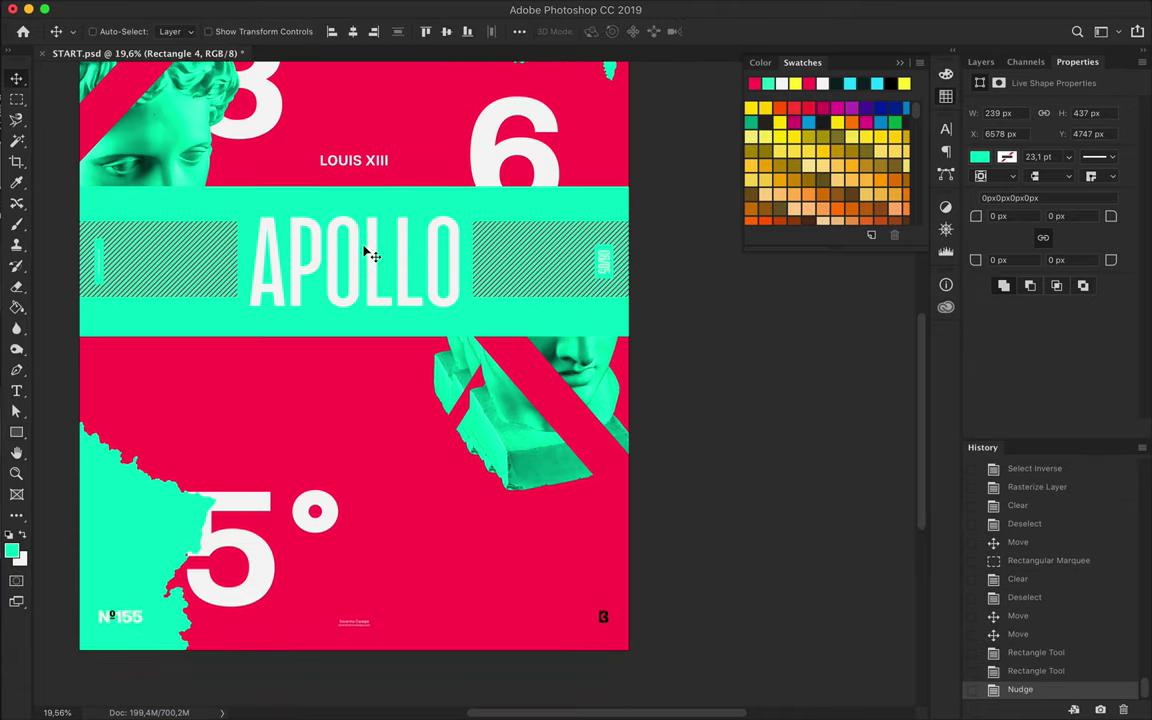
scroll(365, 250, "up", 3)
mouse_move(278, 188)
left_mouse_down()
mouse_move(284, 122)
mouse_move(272, 102)
left_mouse_up()
Duplicate the hatch panel onto the France map and mask it with the Brush
scroll(304, 145, "up", 2)
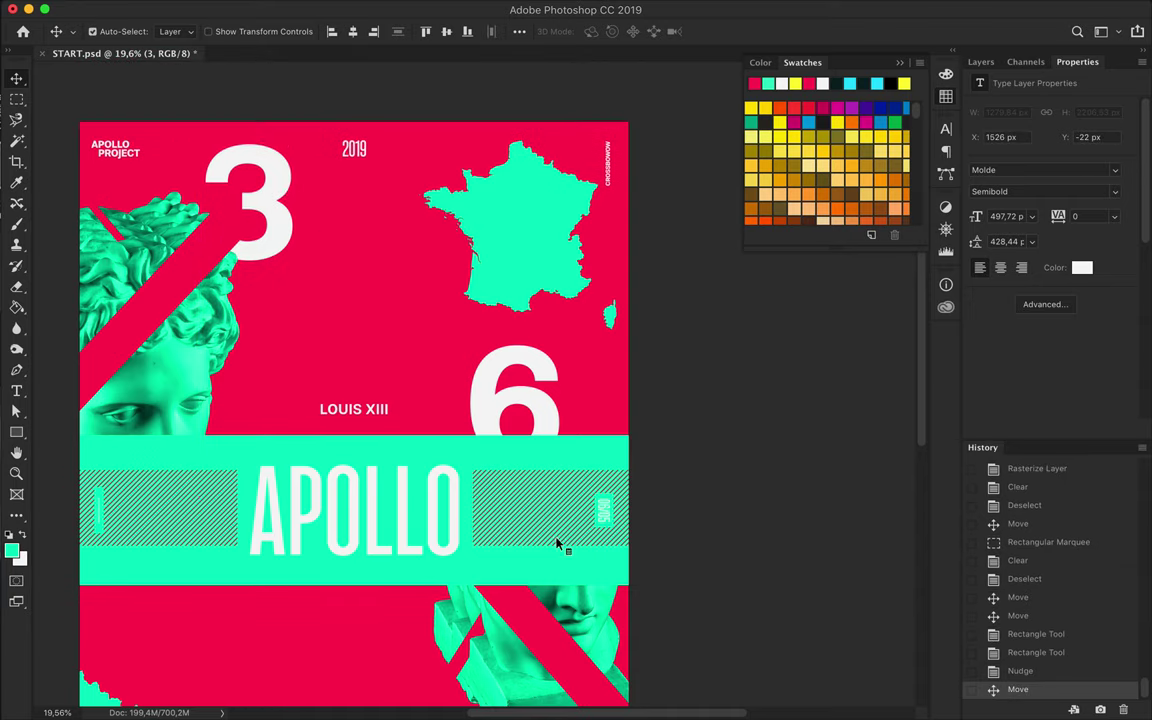
left_click_drag(560, 545, 343, 232)
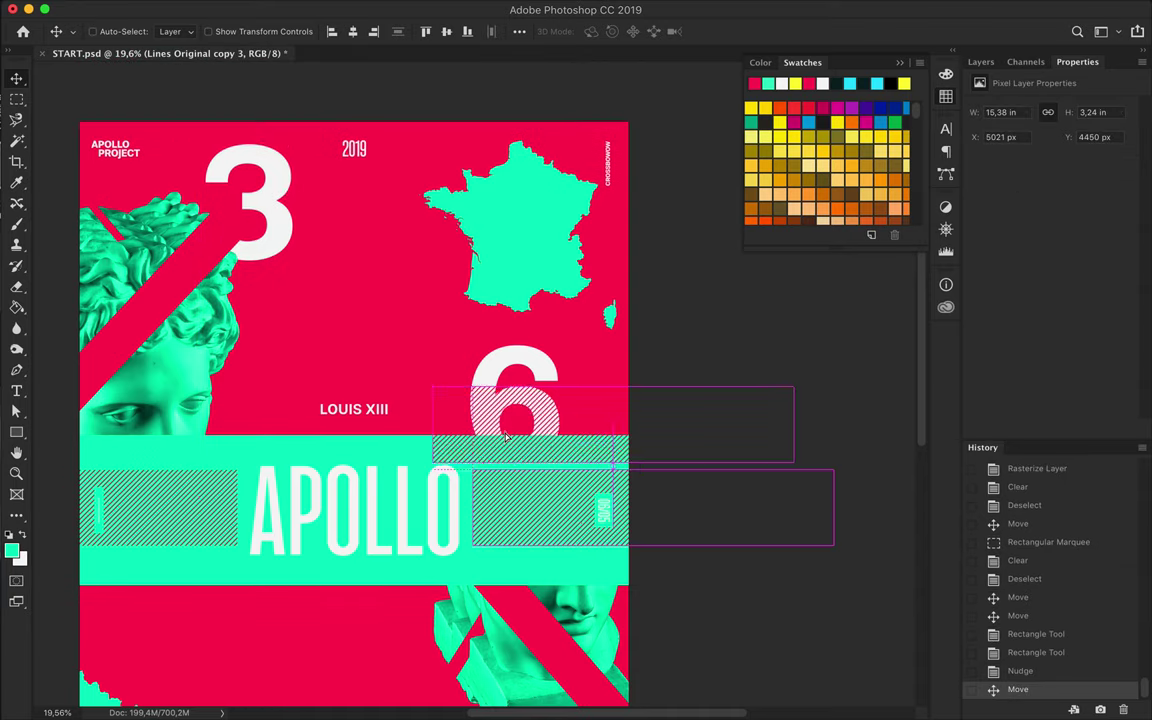
left_click(981, 62)
left_click(999, 244, "ctrl")
key("b")
mouse_move(200, 300)
left_mouse_down()
mouse_move(660, 290)
mouse_move(200, 300)
left_mouse_up()
key("ctrl+d")
key("v")
Move the hatch band to the poster's top right and draw a cyan strip along the top edge
left_click_drag(343, 295, 450, 98)
key("u")
left_click_drag(80, 122, 320, 138)
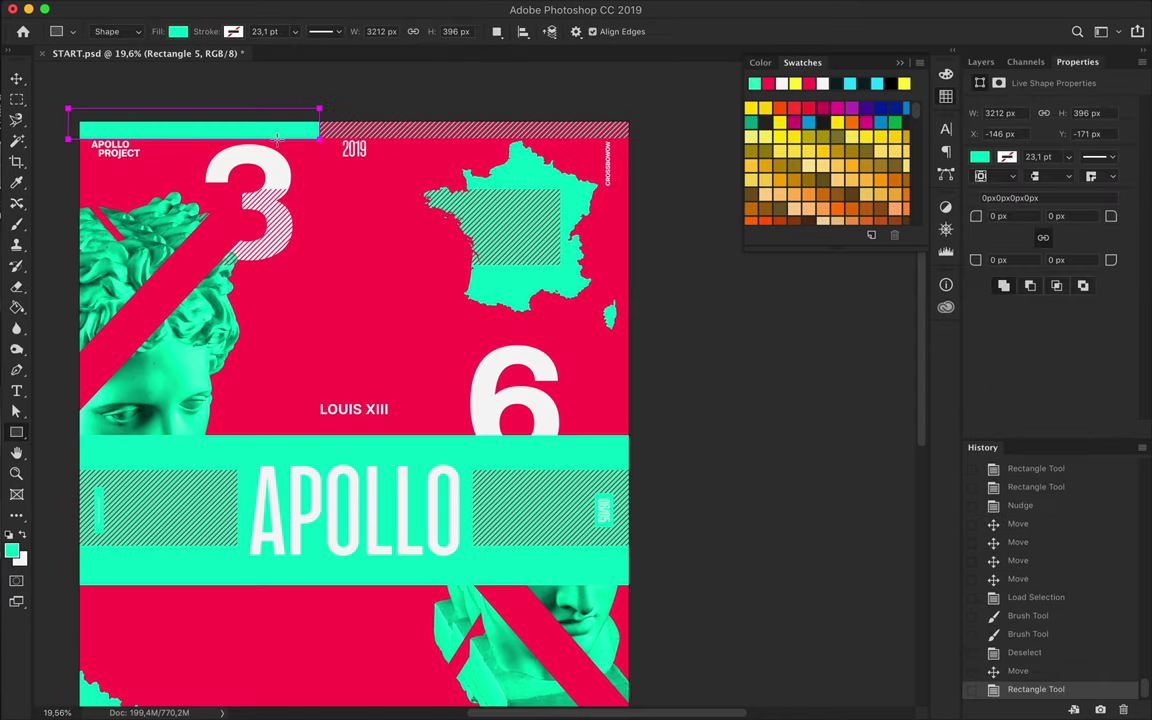
Align the hatch and cyan strips with the poster's top edge
key("v")
left_click(453, 140)
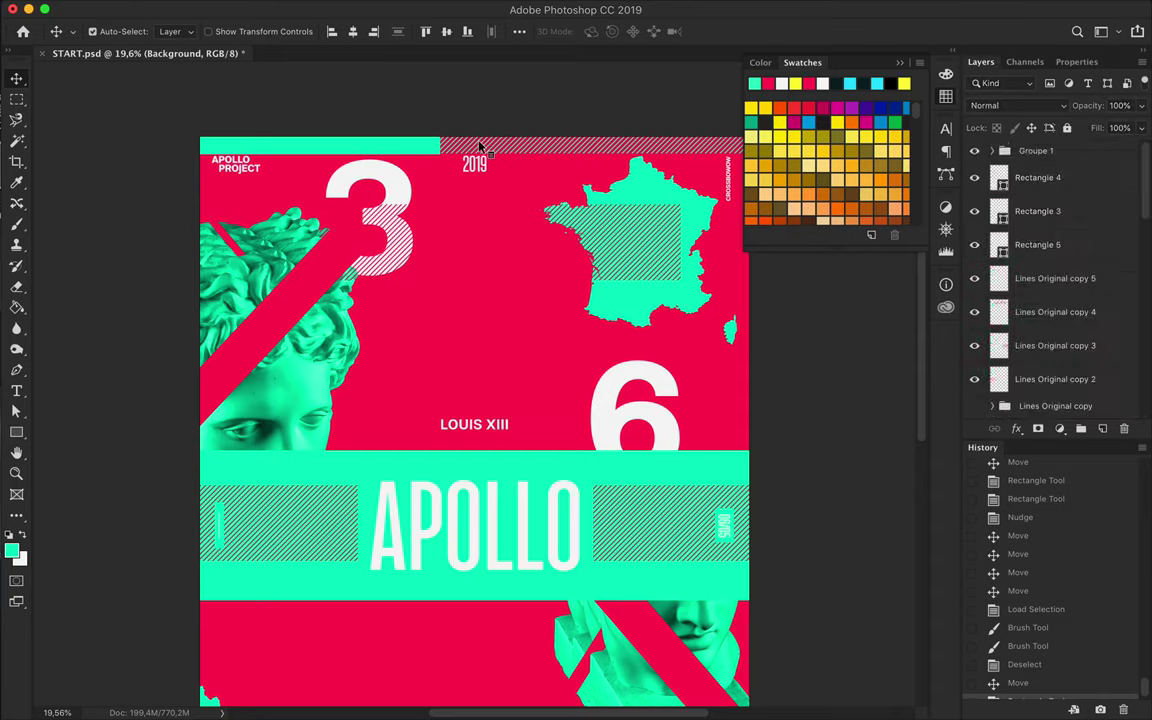
left_click(358, 145, "shift")
left_click_drag(360, 140, 400, 137)
left_click(400, 137)
key("Up")
scroll(527, 123, "down", 5)
scroll(589, 188, "down", 3)
scroll(571, 180, "down", 2)
scroll(350, 421, "up", 3)
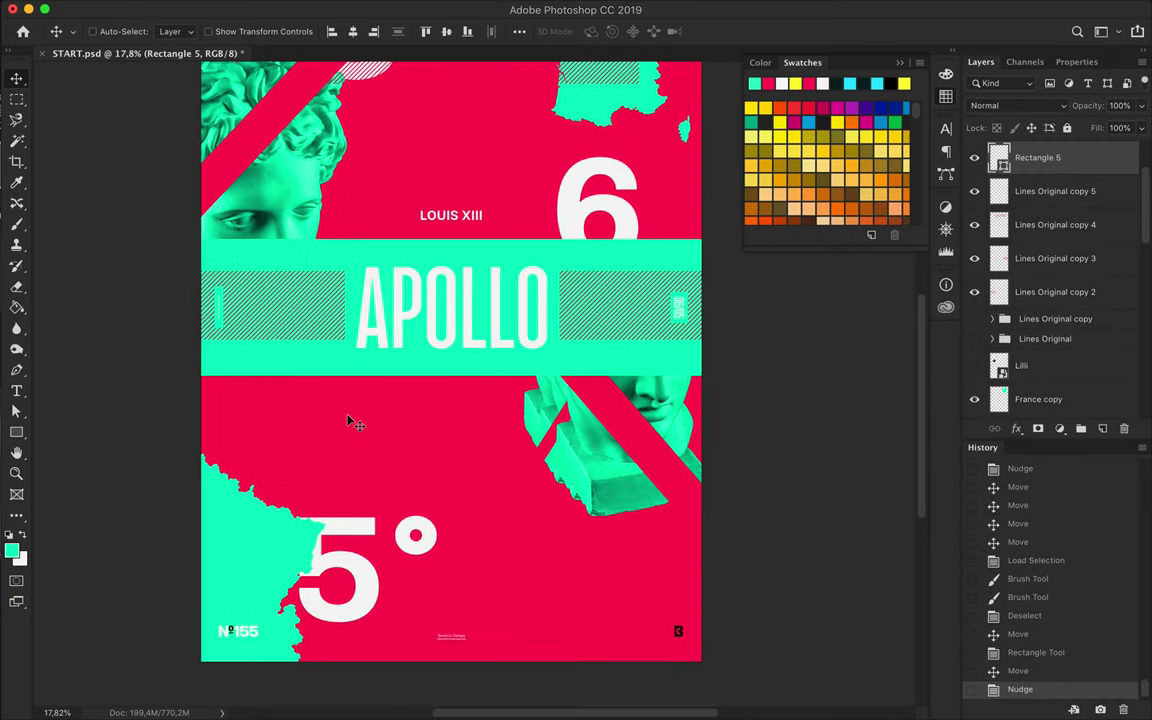
scroll(475, 383, "up", 2)
Add the caption 'DAILY POSTER DESIGNER CHALLENGE APOLLO 365°' below the APOLLO band and nudge it right
left_click(207, 425)
type("DAILY POSTER")
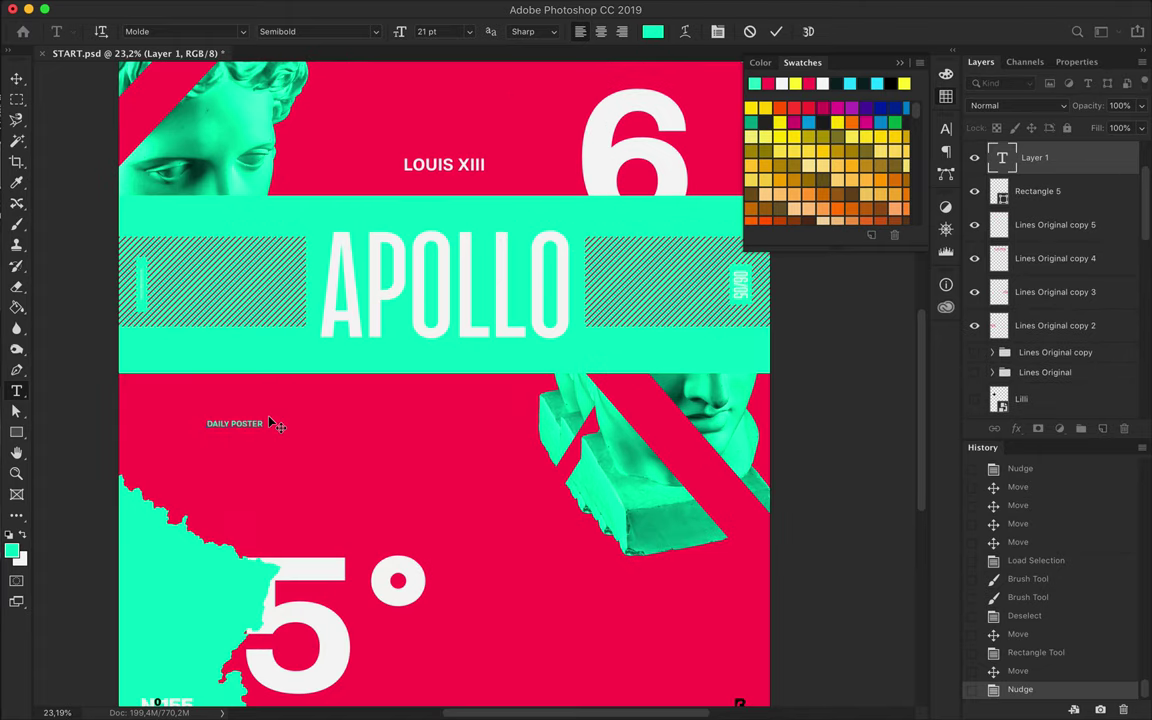
type(" DESIGNER")
type(" CHALLENGE APOLLO 365°")
key("ctrl+Return")
scroll(233, 446, "up", 1)
key("v")
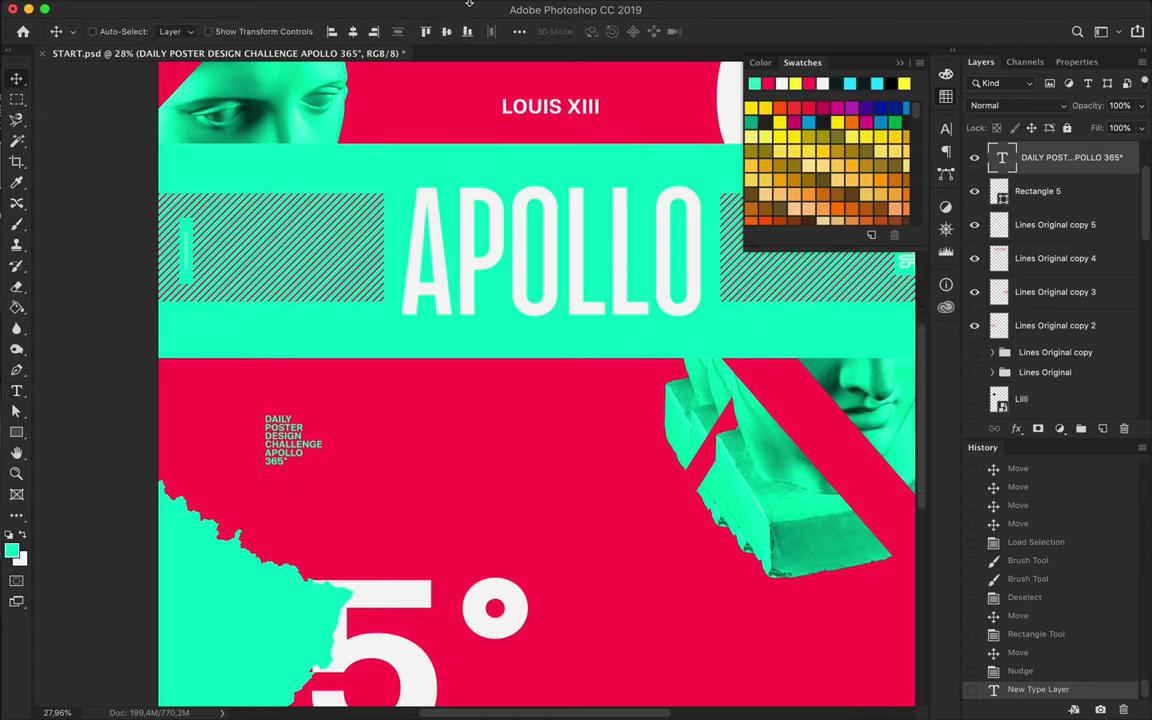
left_click(511, 9)
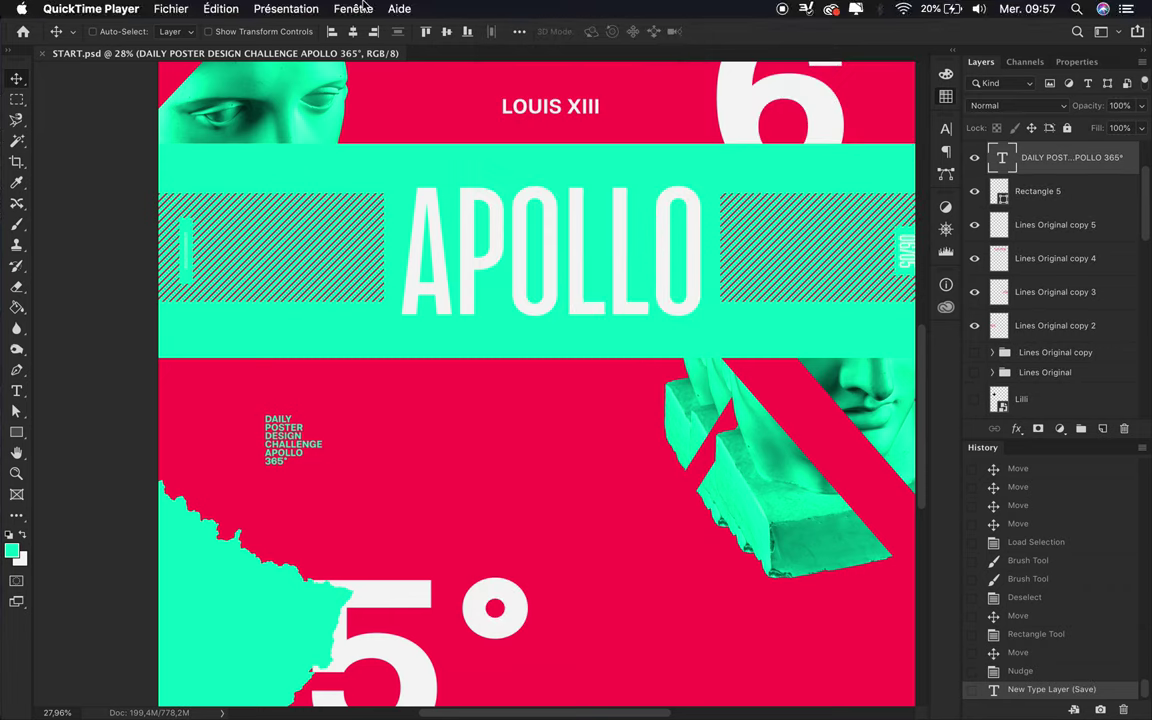
left_click_drag(307, 455, 300, 455)
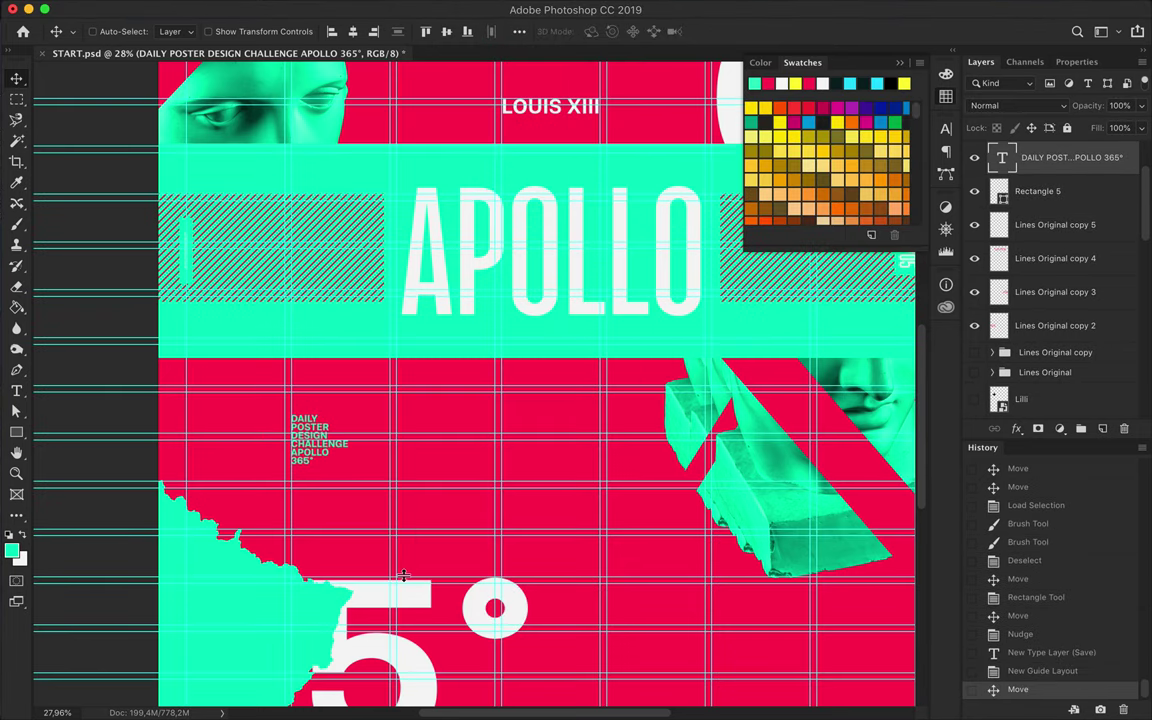
Nudge the LOUIS XIII text upward
scroll(452, 457, "up", 5)
double_click(301, 327)
key("Escape")
key("ctrl+z")
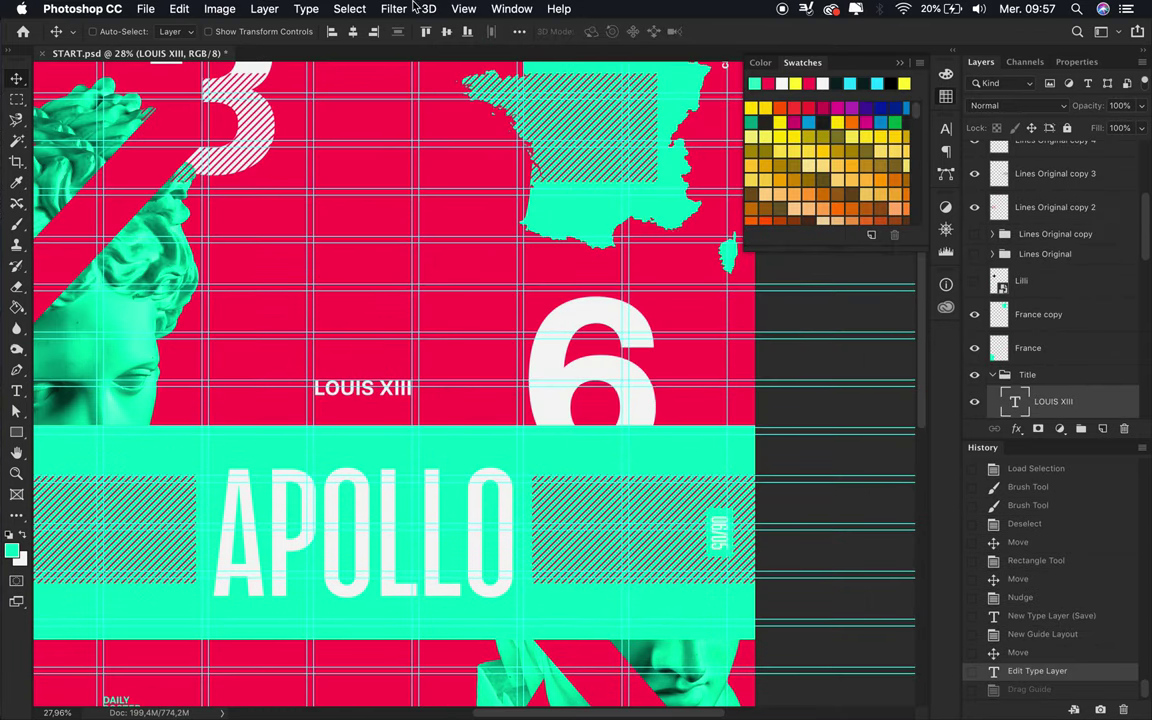
key("shift+Up")
Add FRENCH KINGS text, scale it to about 580%, and colour it mint
scroll(397, 399, "down", 3)
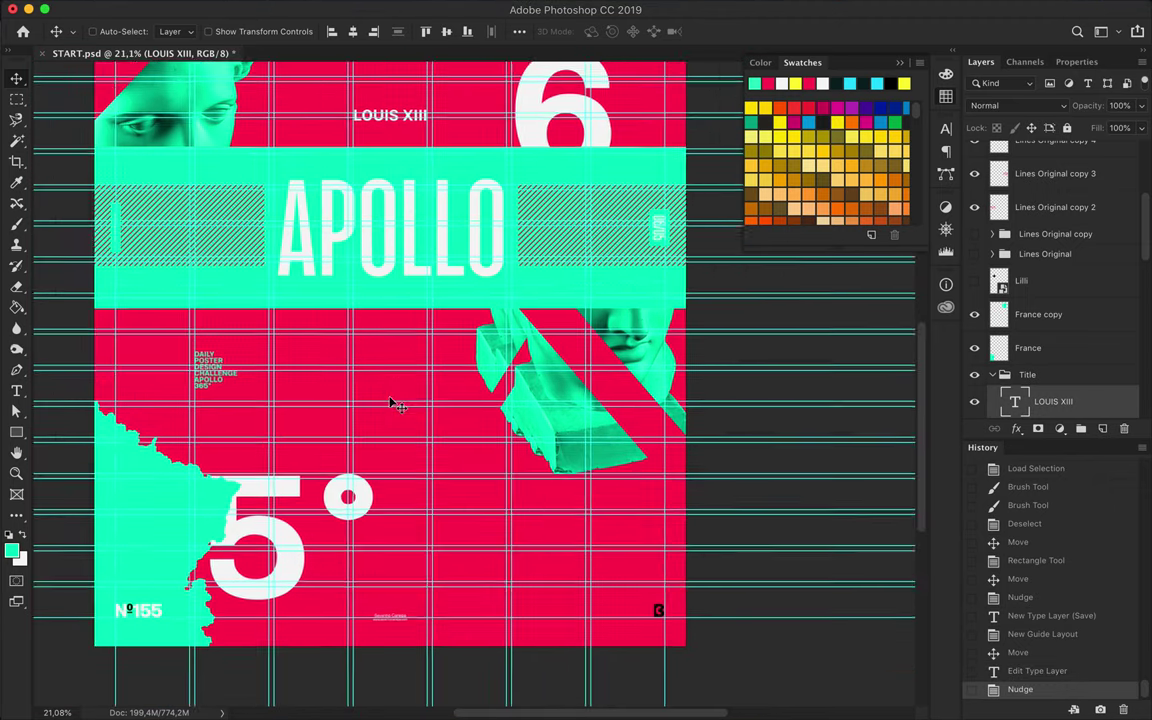
type("t")
type(" KINGS")
key("Escape")
key("ctrl+t")
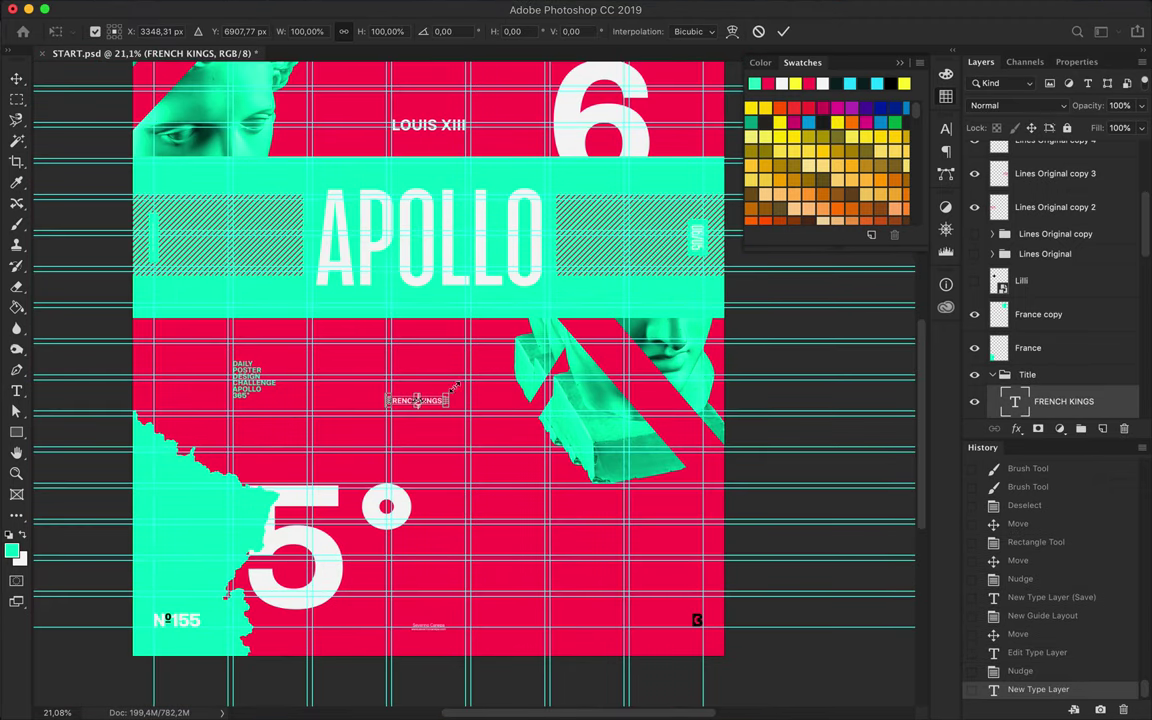
left_click_drag(390, 405, 347, 447)
key("Return")
left_click(588, 31)
left_click(754, 83)
left_click(922, 185)
Move FRENCH KINGS up and left and enlarge it to about 135%
key("v")
left_click_drag(431, 426, 318, 330)
key("ctrl+t")
mouse_move(462, 327)
left_mouse_down()
mouse_move(488, 338)
mouse_move(635, 203)
left_mouse_up()
key("Return")
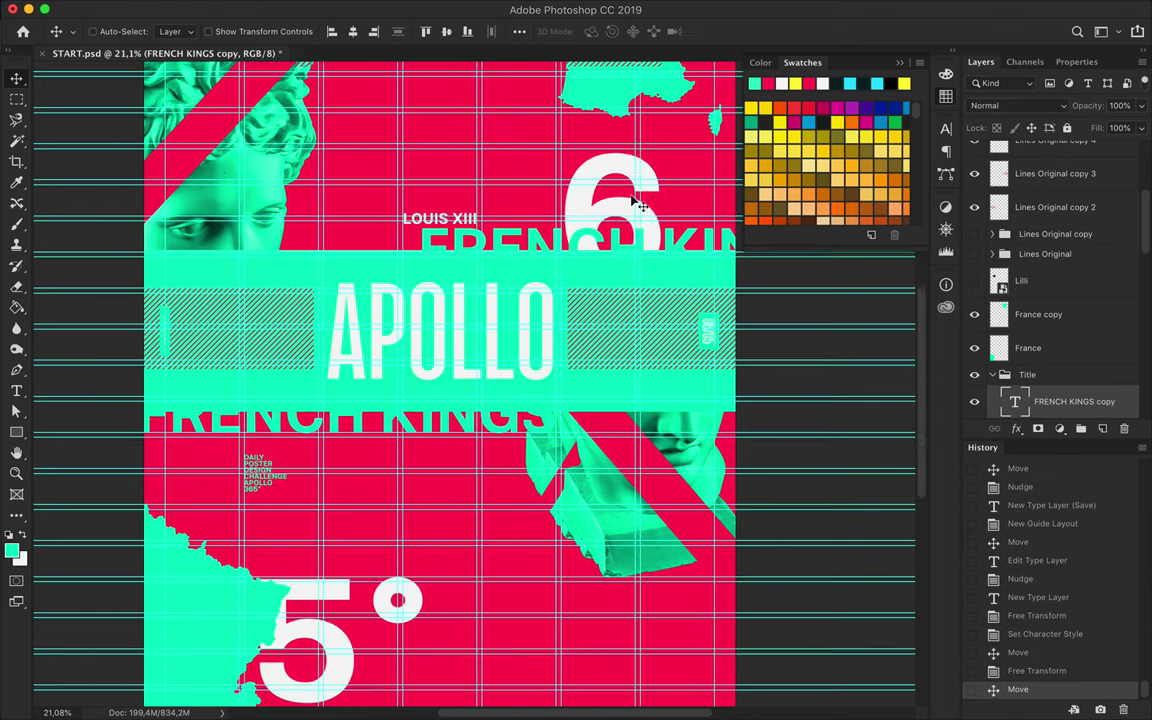
scroll(650, 208, "down", 2)
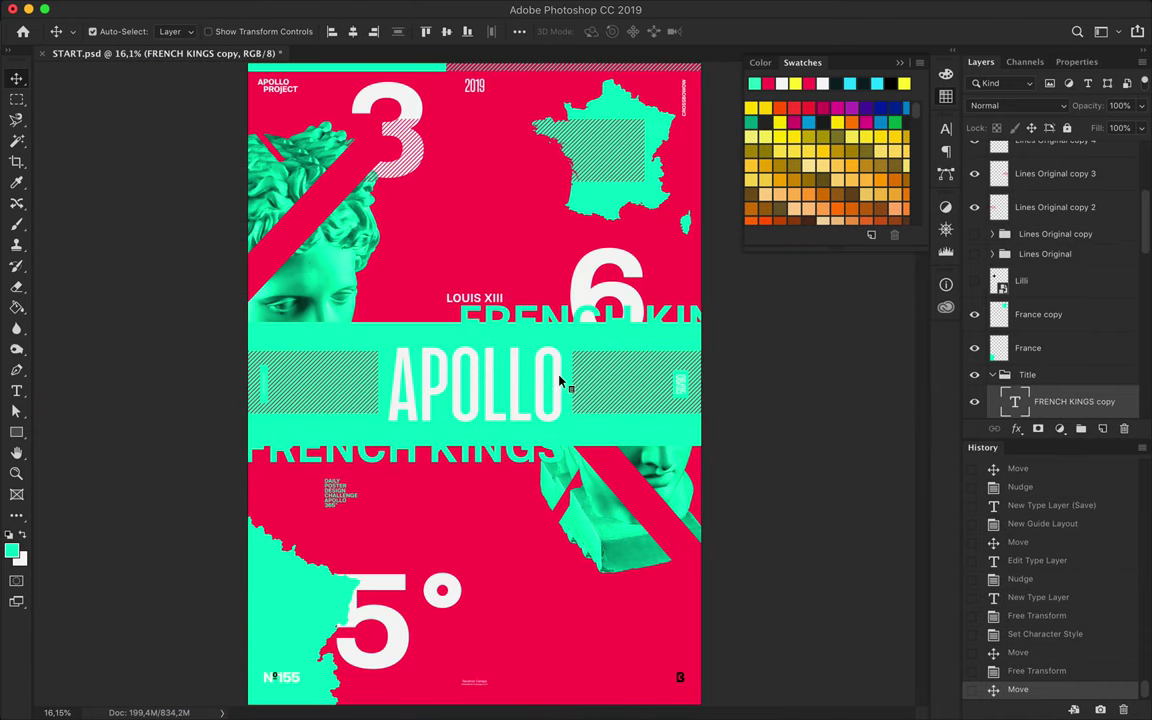
Duplicate the APOLLO text upward and rasterize the copy into pixels
left_click_drag(560, 381, 510, 240)
right_click(1010, 401)
left_click(900, 589)
right_click(1060, 401)
left_click(880, 420)
Copy a strip of the upper APOLLO lettering and move the pasted slice below FRENCH KINGS
key("m")
left_click_drag(378, 176, 585, 212)
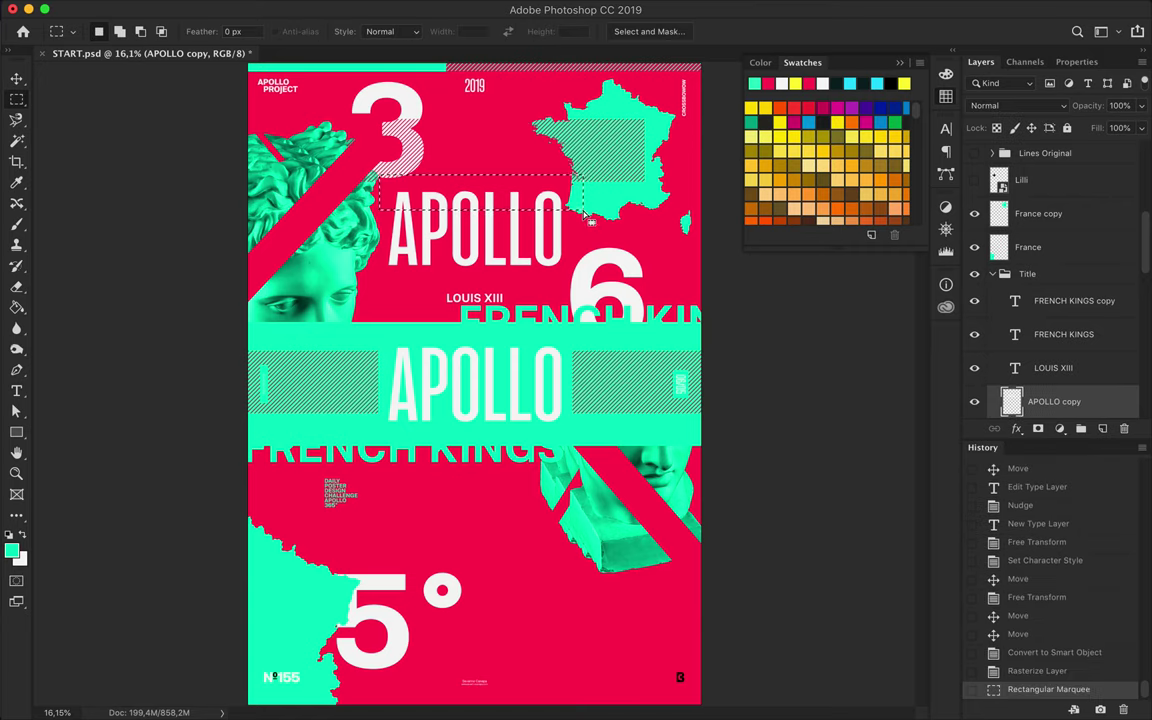
key("ctrl+c")
key("ctrl+v")
key("v")
mouse_move(500, 145)
left_mouse_down()
mouse_move(522, 205)
mouse_move(560, 470)
left_mouse_up()
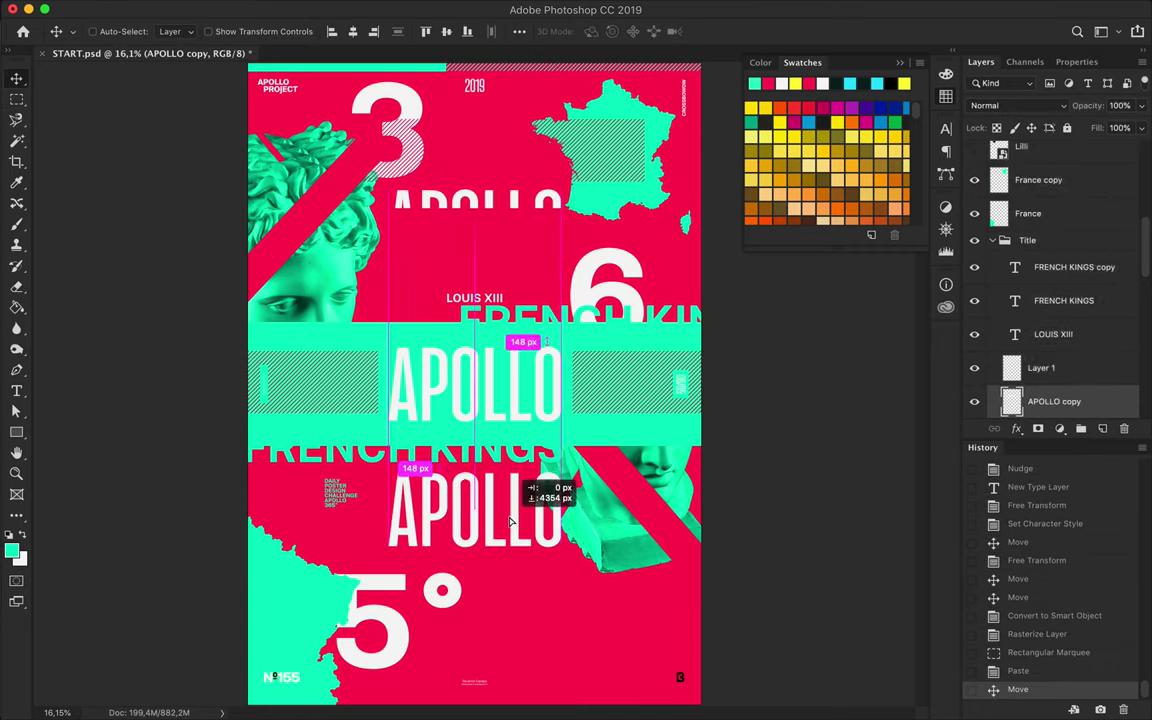
Paste a lower APOLLO slice as Layer 2 and move it toward the bottom right
key("m")
left_click_drag(390, 465, 520, 540)
key("ctrl+v")
key("v")
key("Right")
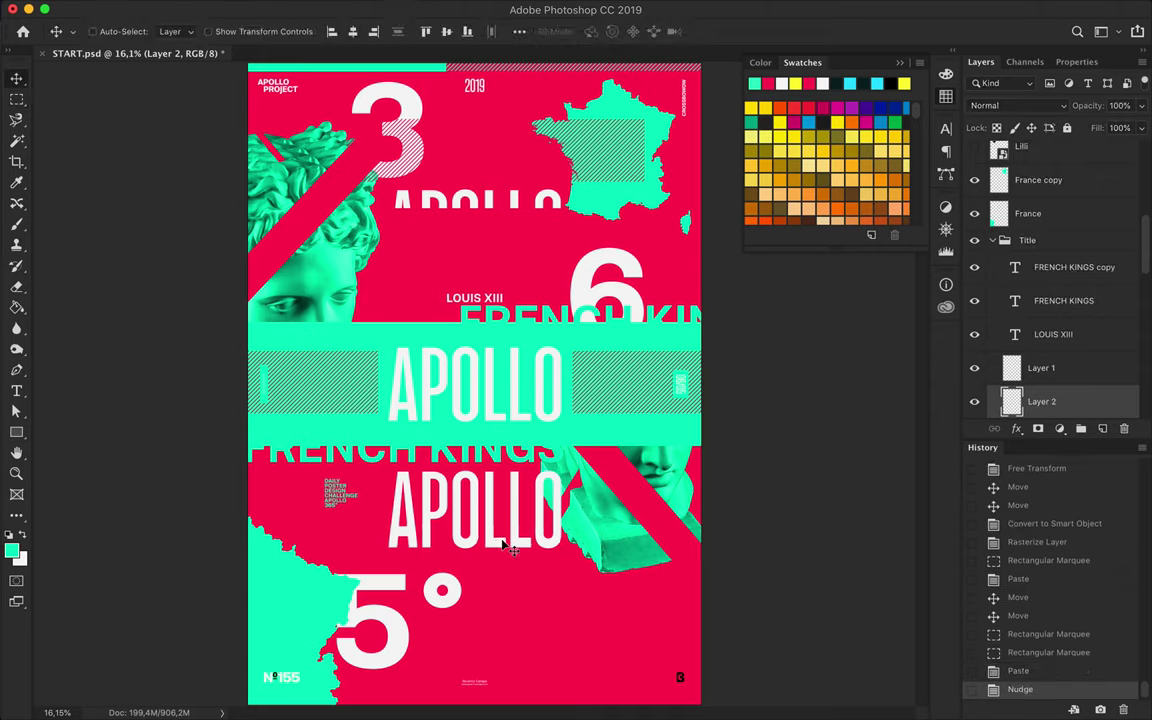
left_click(512, 505, "ctrl")
left_click_drag(512, 505, 610, 605)
Rotate the APOLLO slice -90° along the right edge and duplicate it to the left edge
key("ctrl+t")
mouse_move(670, 560)
left_mouse_down()
mouse_move(548, 498)
mouse_move(560, 488)
left_mouse_up()
left_click_drag(579, 560, 707, 595)
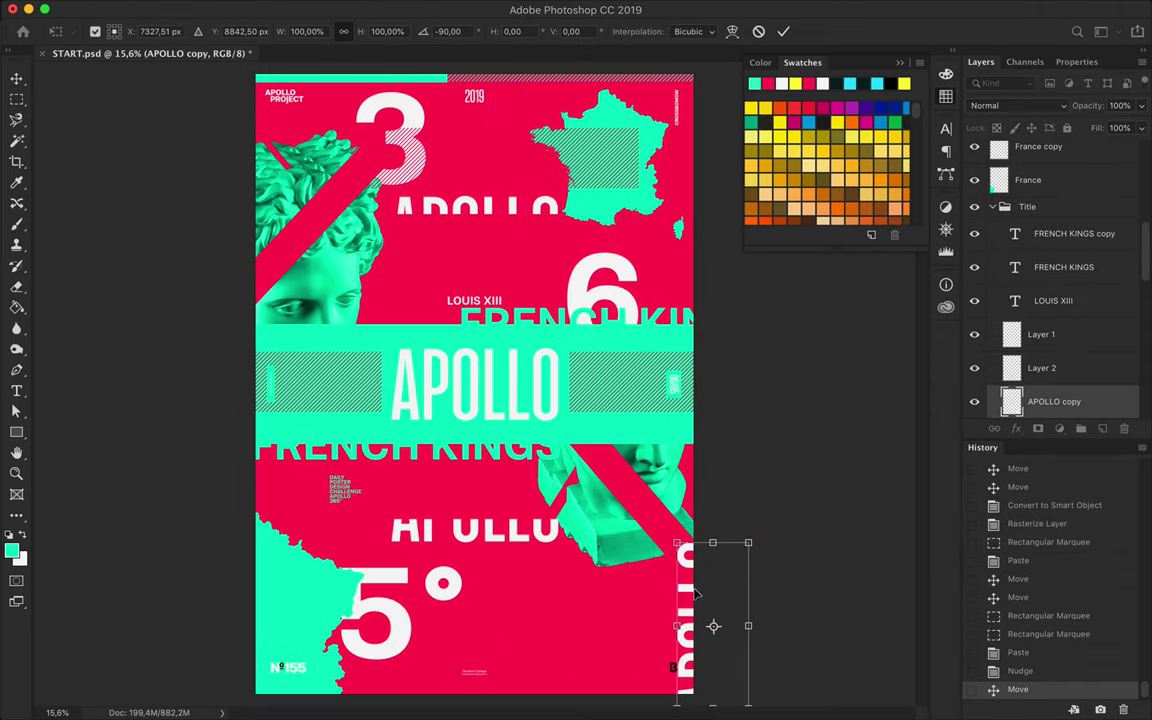
key("Return")
key("Right")
mouse_move(692, 594)
left_mouse_down()
mouse_move(224, 154)
mouse_move(211, 159)
mouse_move(275, 178)
left_mouse_up()
Move the France map to the right edge and nudge LOUIS XIII up
mouse_move(570, 197)
left_mouse_down()
mouse_move(674, 185)
mouse_move(675, 208)
left_mouse_up()
left_click(522, 324)
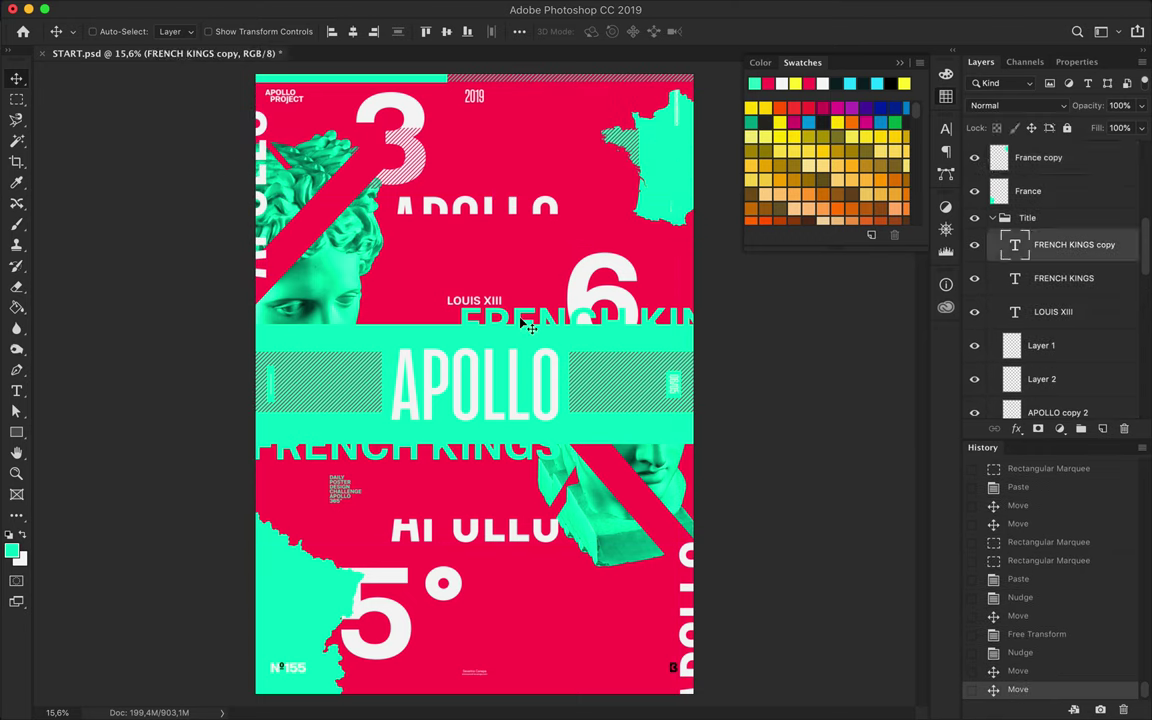
left_click(490, 302)
key("shift+Up")
key("shift+Up")
key("shift+Up")
Push a cropped APOLLO slice up to the top edge and raise it in the stack
mouse_move(1041, 345)
left_mouse_down()
mouse_move(1054, 130)
mouse_move(1055, 175)
left_mouse_up()
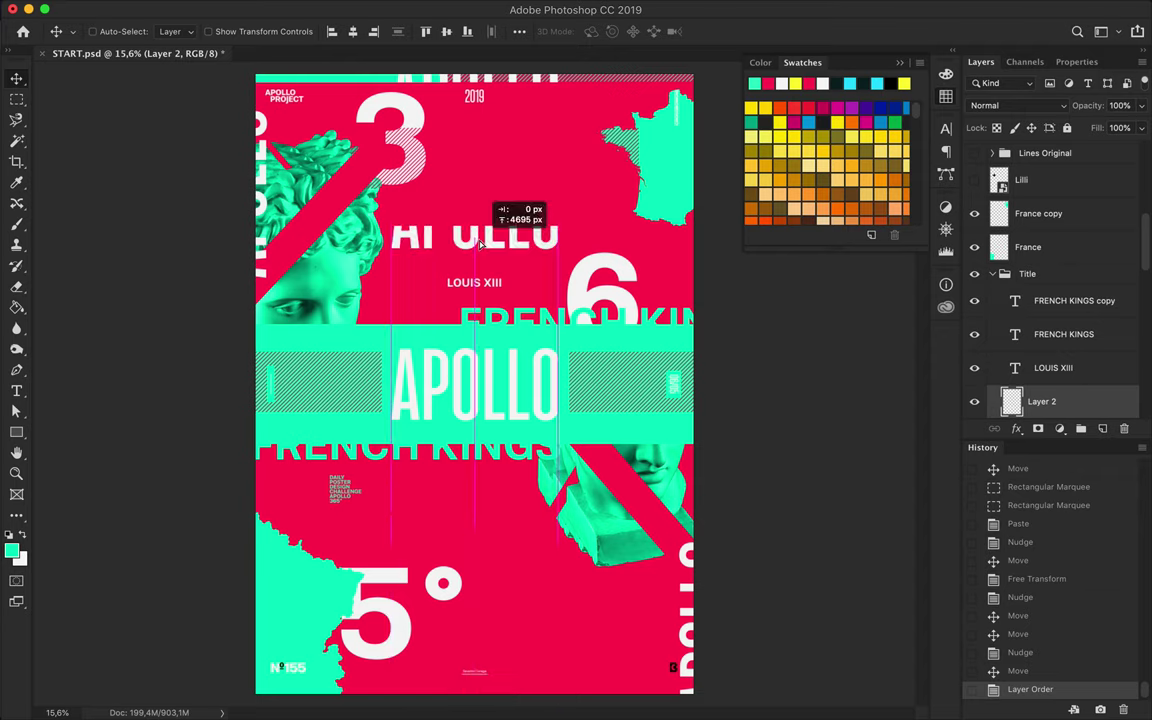
left_click_drag(490, 543, 489, 248)
left_click_drag(487, 485, 487, 80)
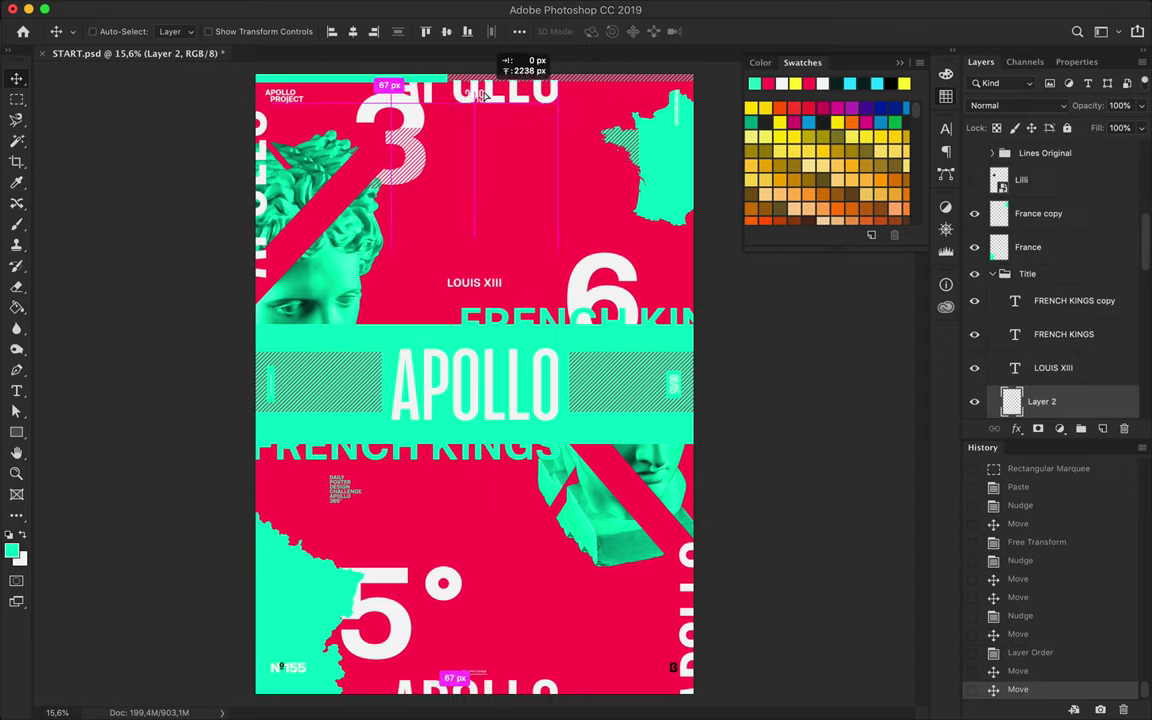
key("ctrl+shift+bracketright")
key("ctrl+shift+bracketright")
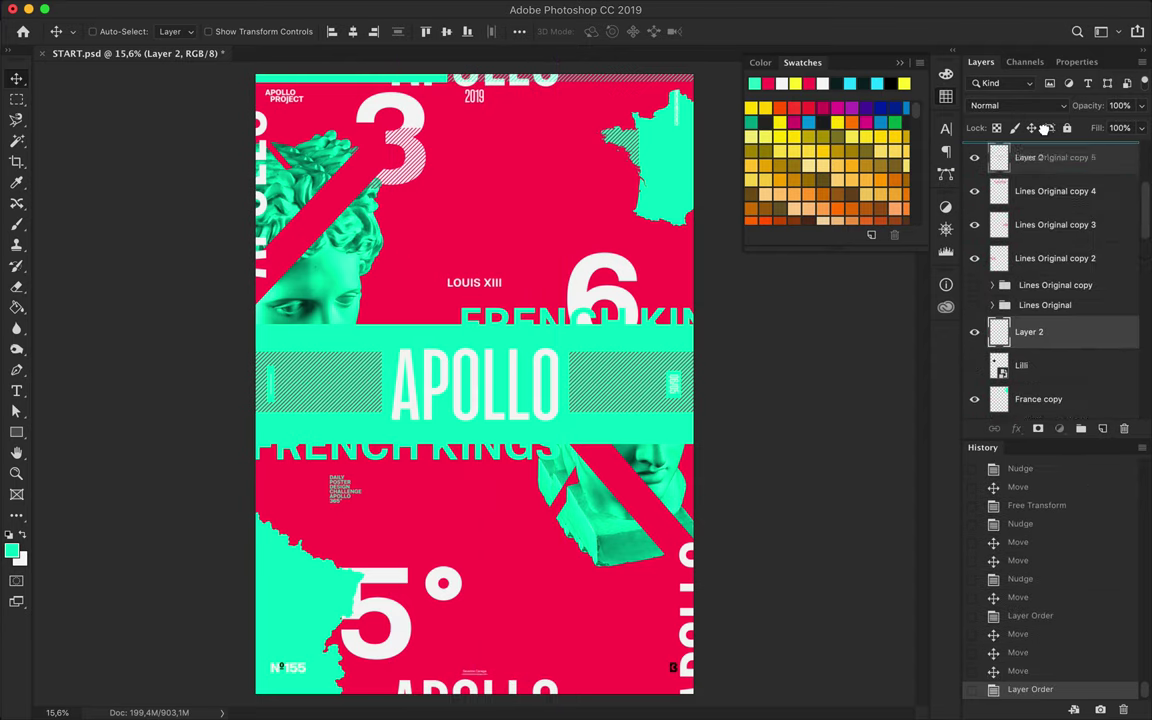
Shift FRENCH KINGS so KINGS shows lower-left and FRENCH at right, with the 6 behind
left_click_drag(460, 462, 325, 547)
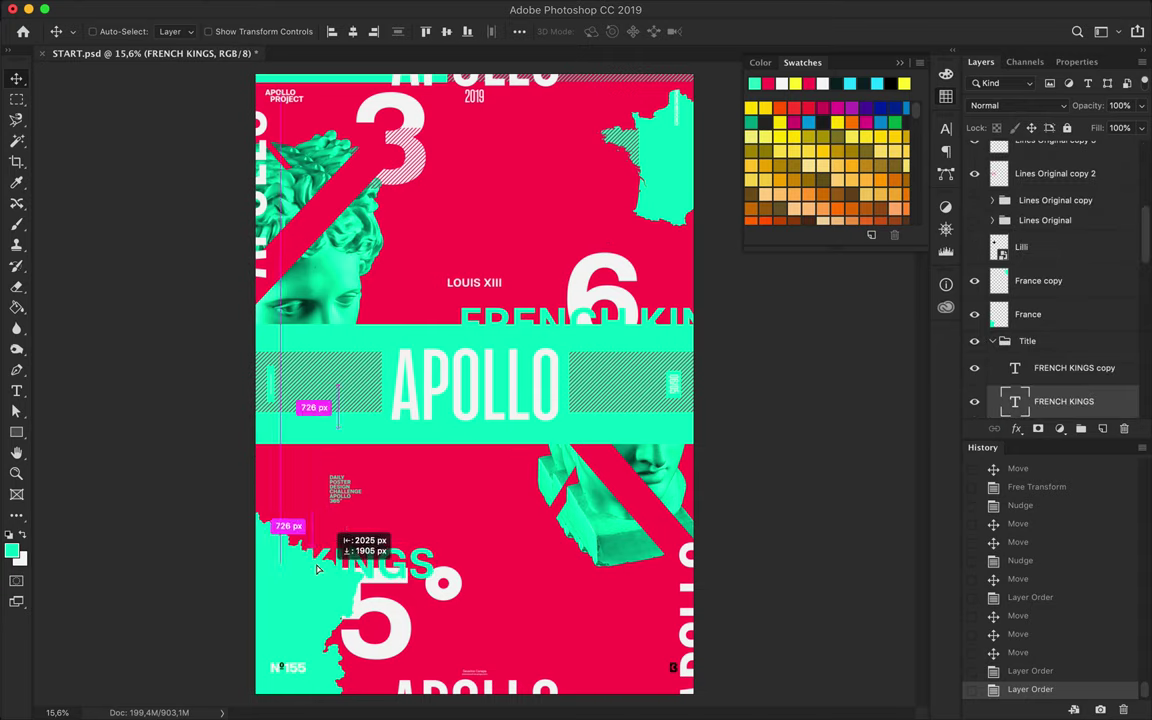
mouse_move(397, 442)
left_mouse_down("alt")
mouse_move(592, 237)
mouse_move(633, 271)
mouse_move(597, 192)
left_mouse_up("alt")
left_click_drag(411, 608, 395, 636)
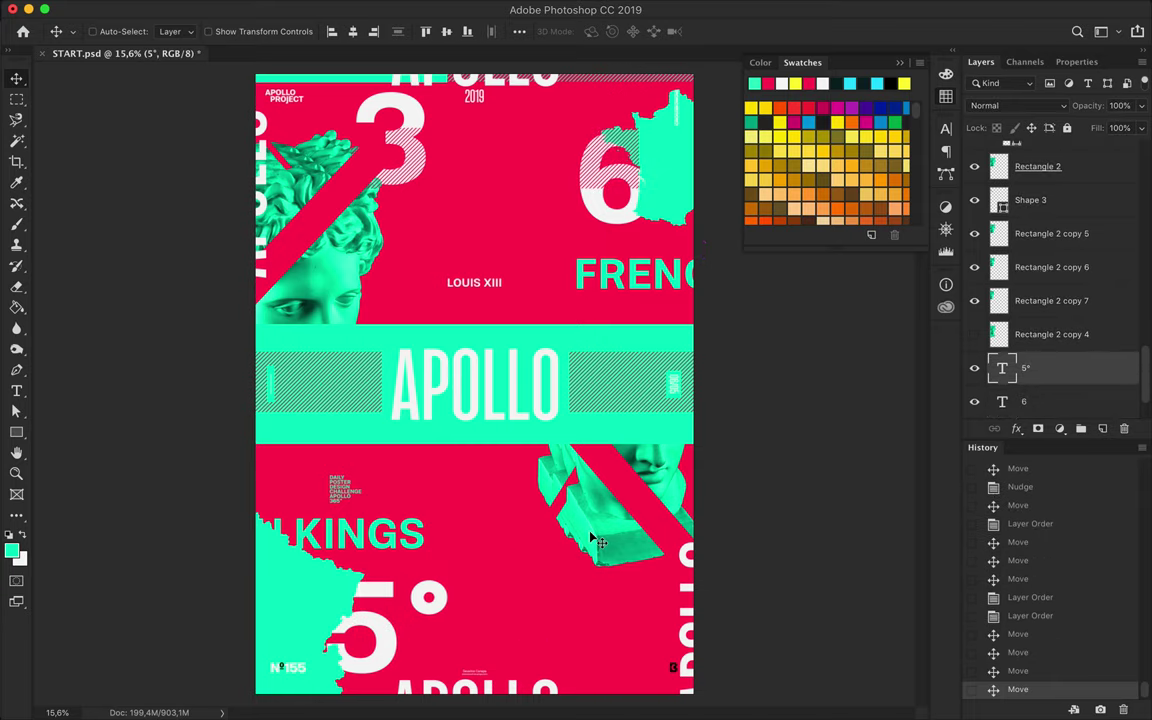
left_click(592, 540)
left_click_drag(1075, 226, 1038, 238)
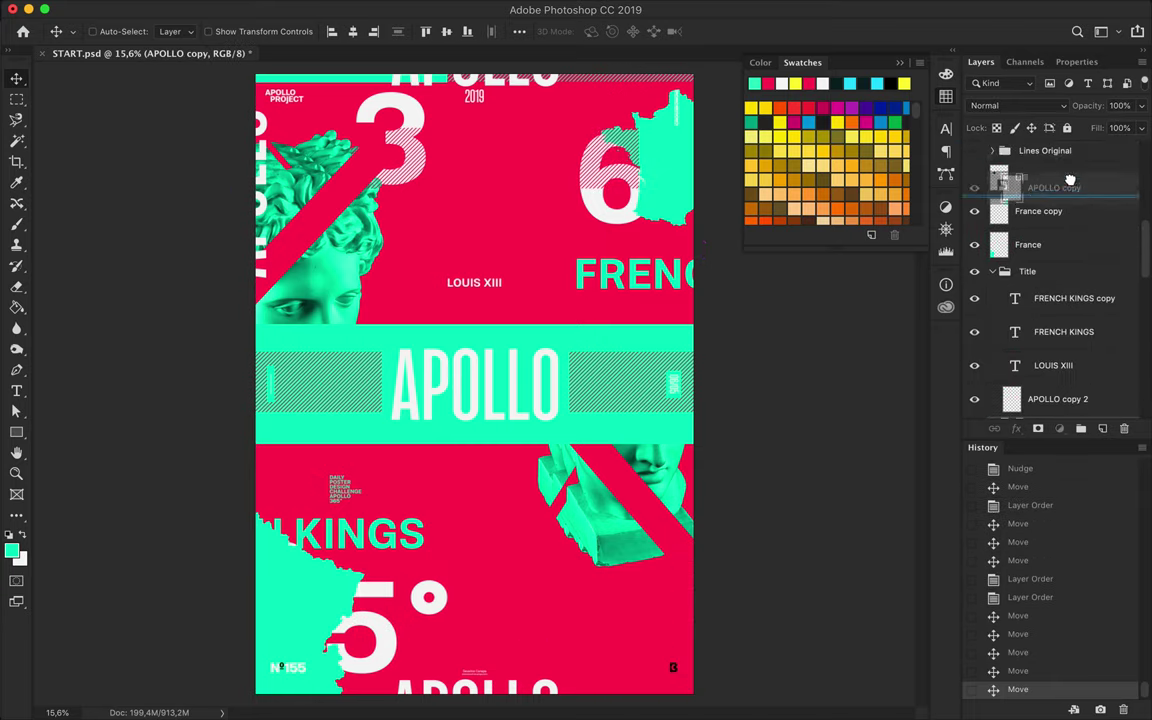
Clear the selection and slide the vertical APOLLO copy left to the poster edge
key("b")
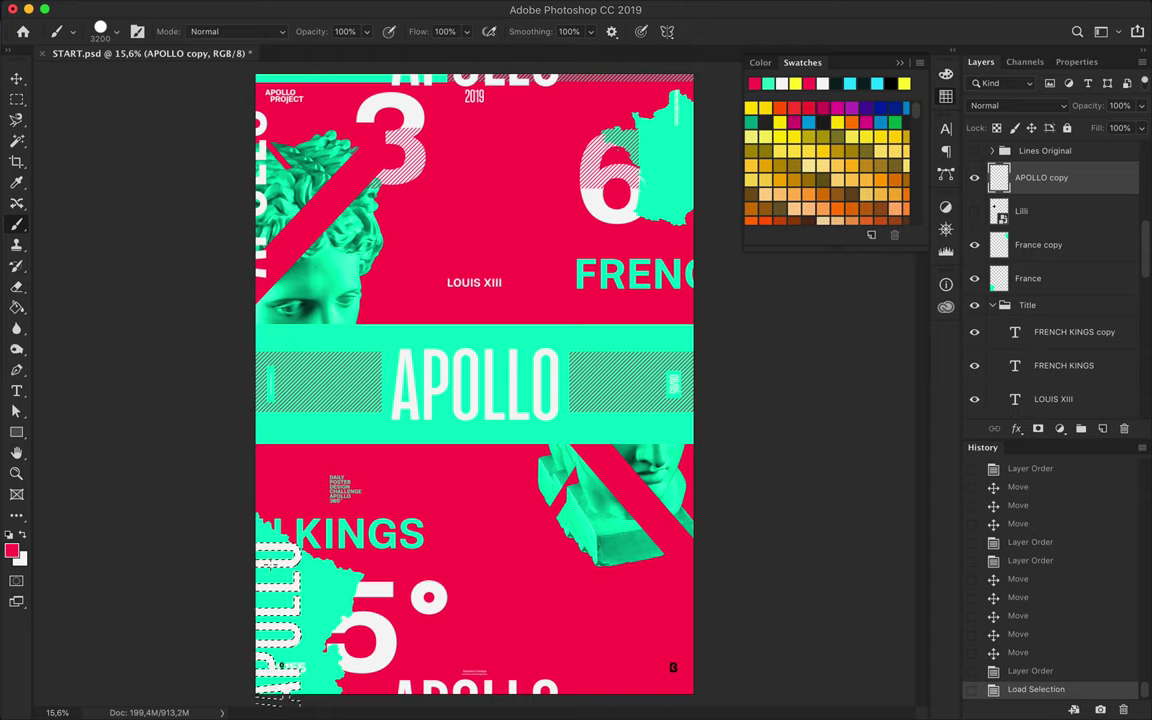
key("v")
key("ctrl+d")
left_click_drag(338, 590, 270, 604)
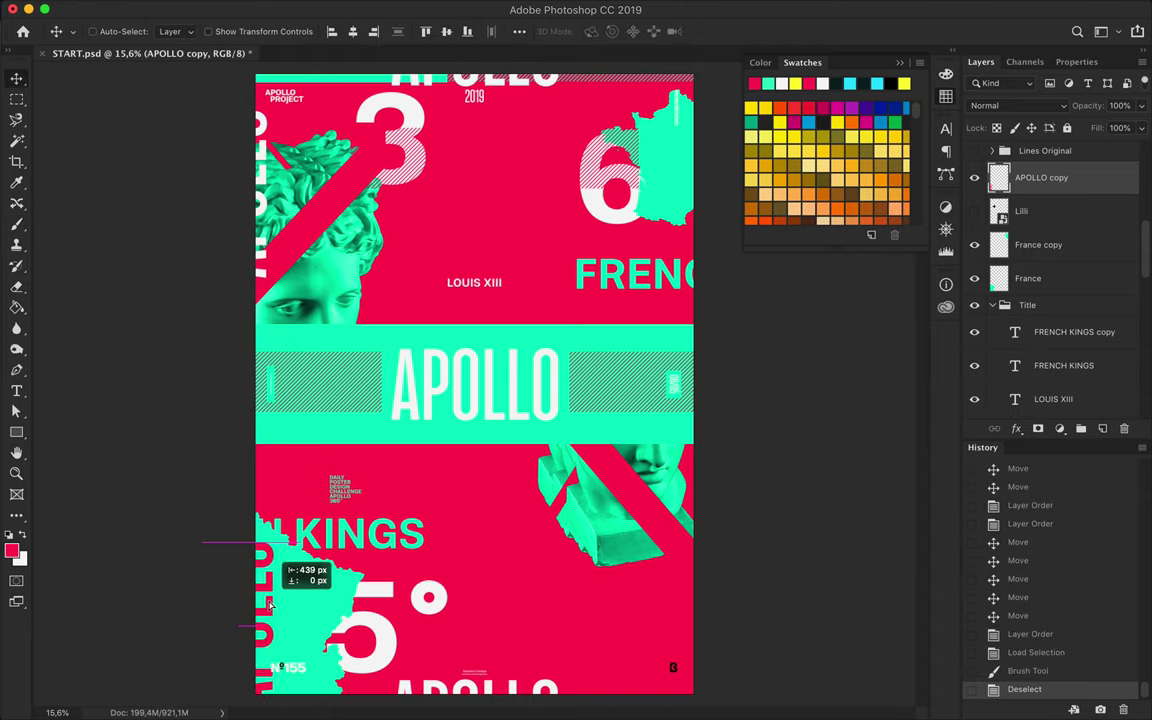
scroll(506, 280, "down", 1)
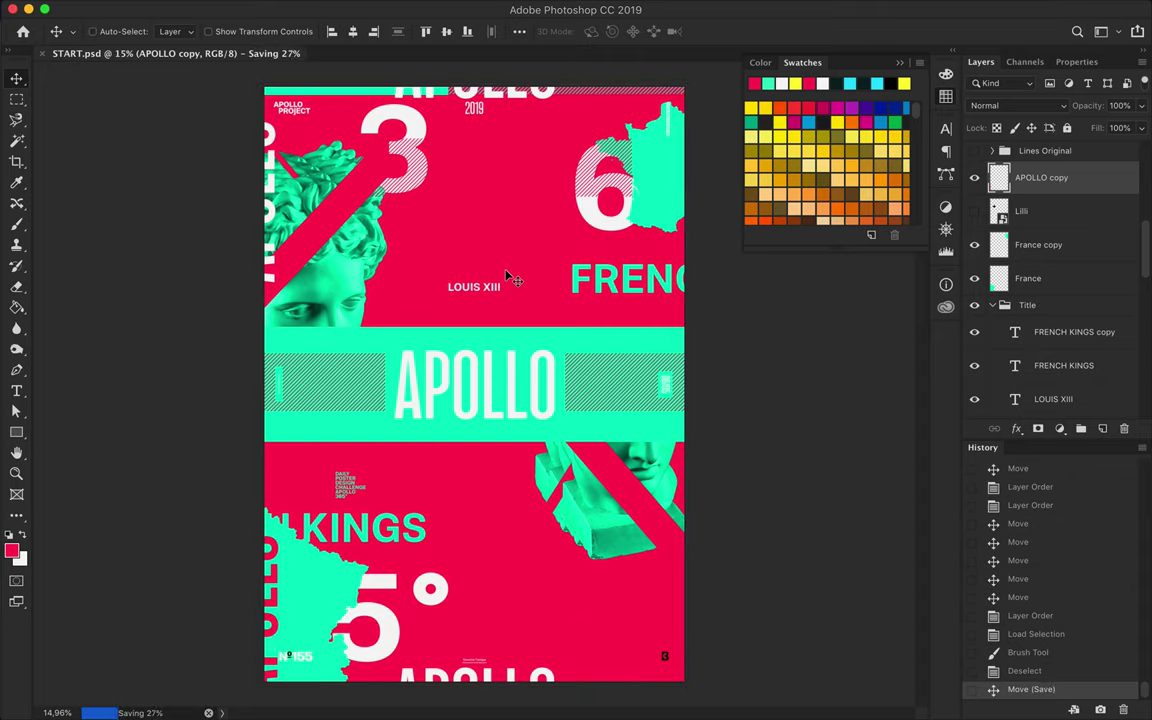
Save a new version of the file with '-2' added to its name
key("super+shift+s")
type("-2")
key("Return")
Finish saving as START-2.psd, then group the Shape 2, Rectangle 2 and other bust layers
left_click(697, 306)
left_click(1031, 180)
scroll(1030, 280, "down", 2)
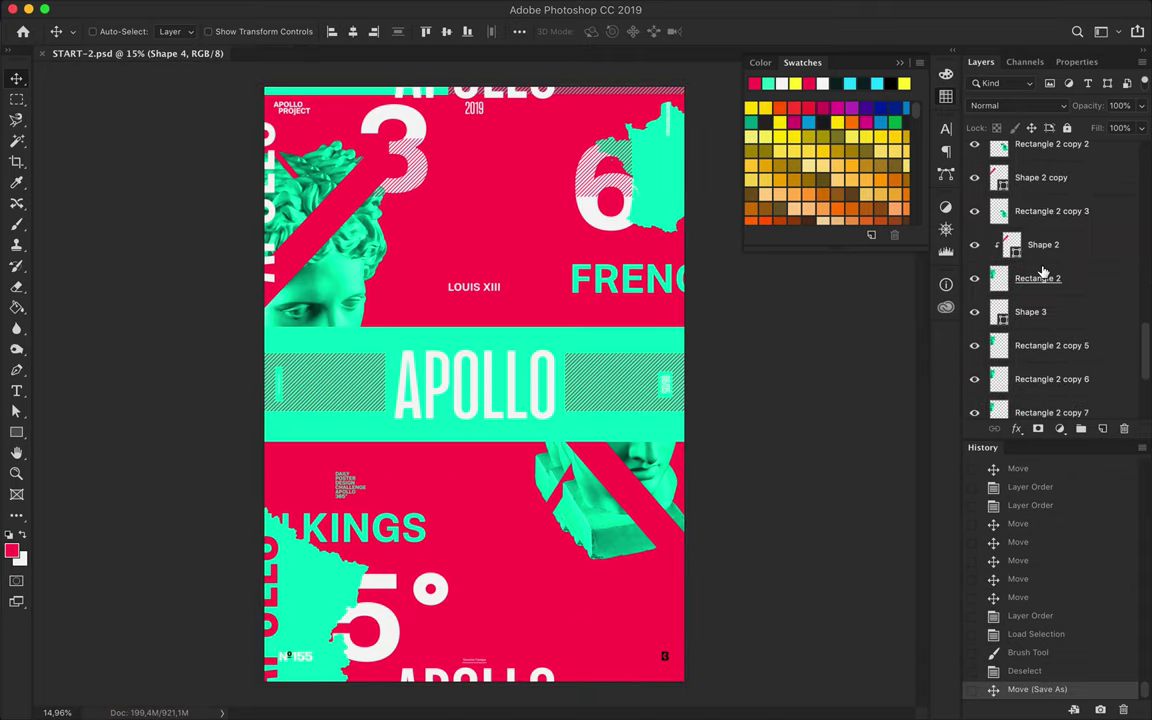
left_click(990, 210)
left_click(975, 241)
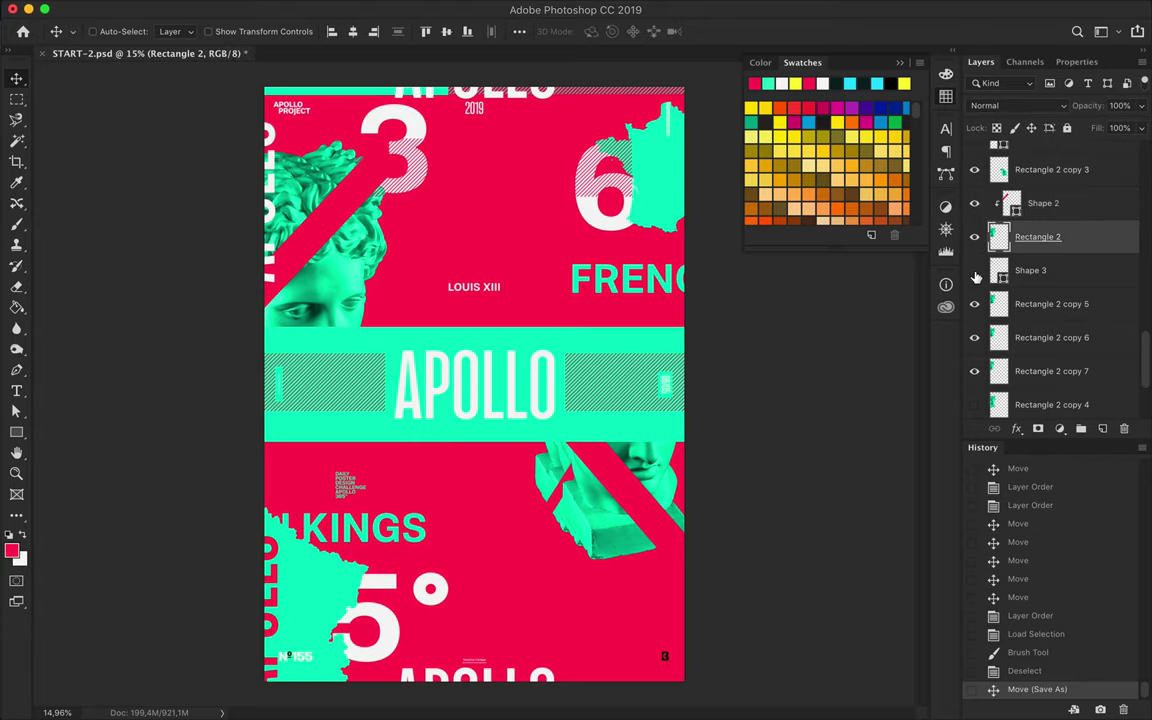
scroll(1040, 300, "up", 1)
scroll(1050, 310, "down", 3)
left_click(1054, 316, "shift")
key("super+g")
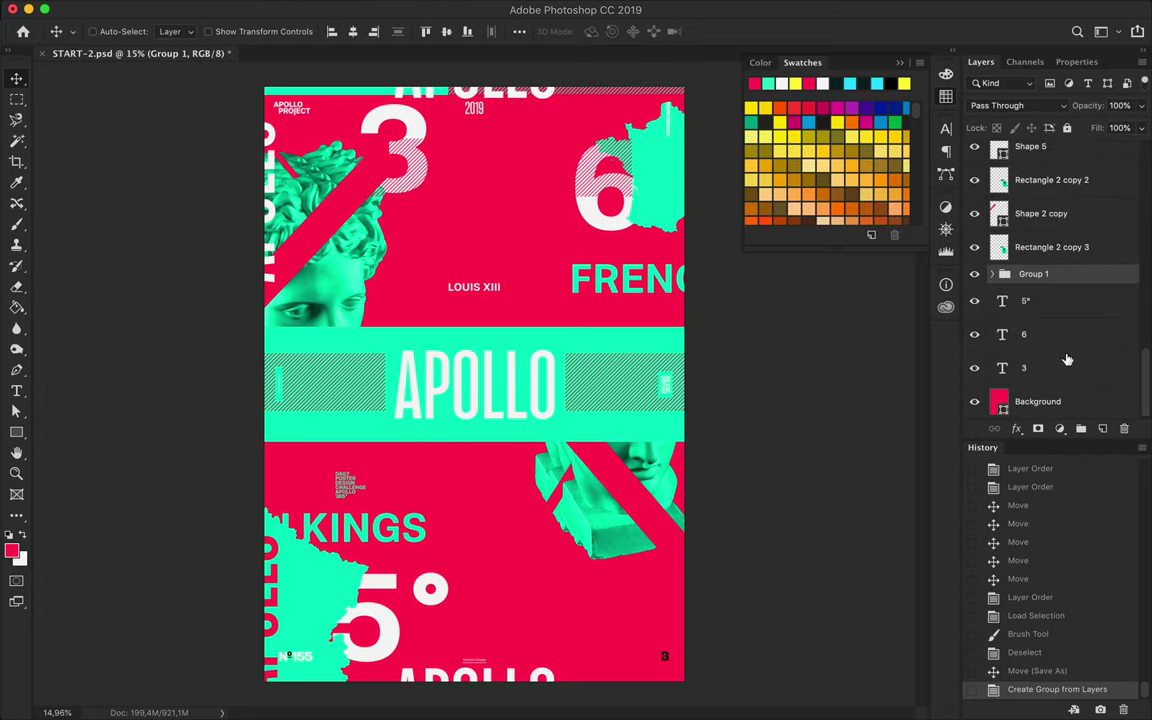
Extend the diagonal stripe's lower end, release its clipping, and delete the leftover rectangle layer
mouse_move(330, 290)
left_mouse_down()
mouse_move(432, 225)
mouse_move(440, 236)
left_mouse_up()
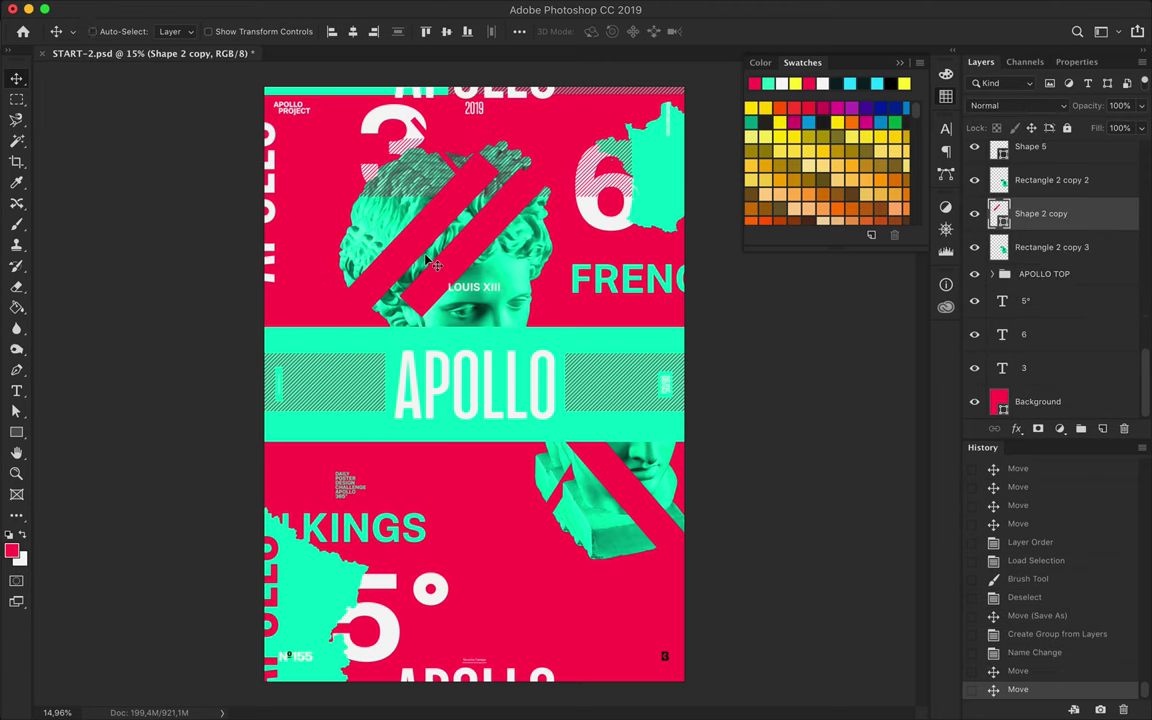
key("a")
key("BackSpace")
left_click_drag(370, 347, 361, 356)
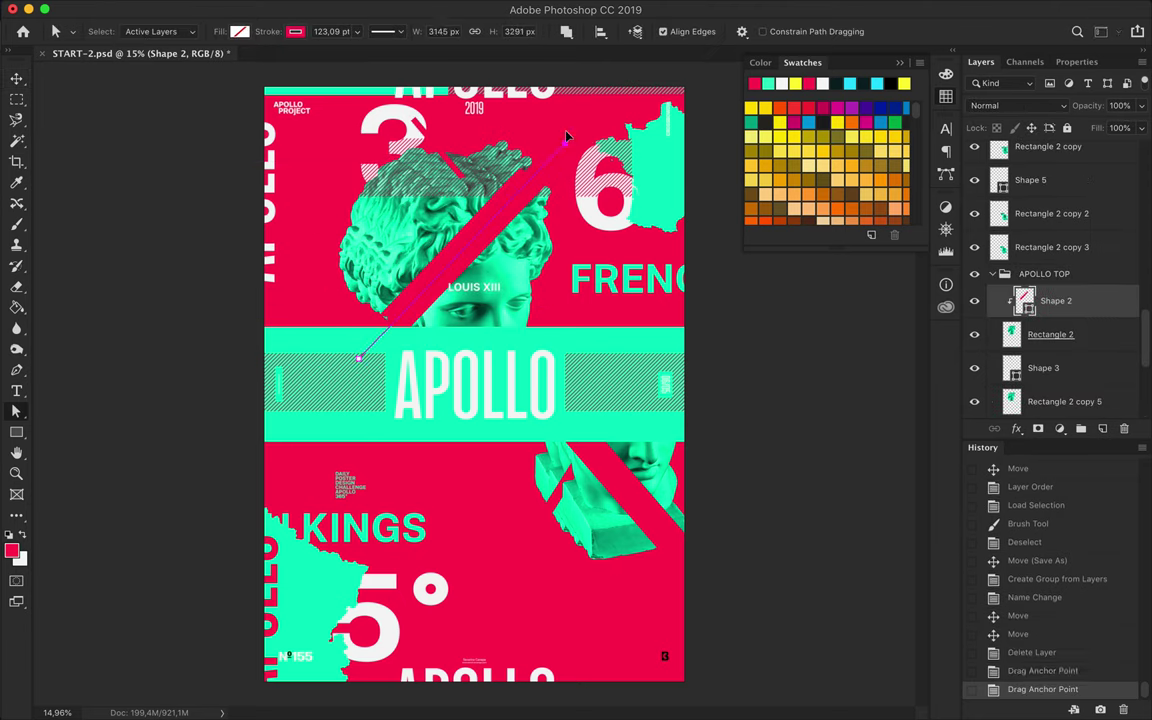
left_click(999, 318, "alt")
key("v")
left_click(1060, 400)
key("BackSpace")
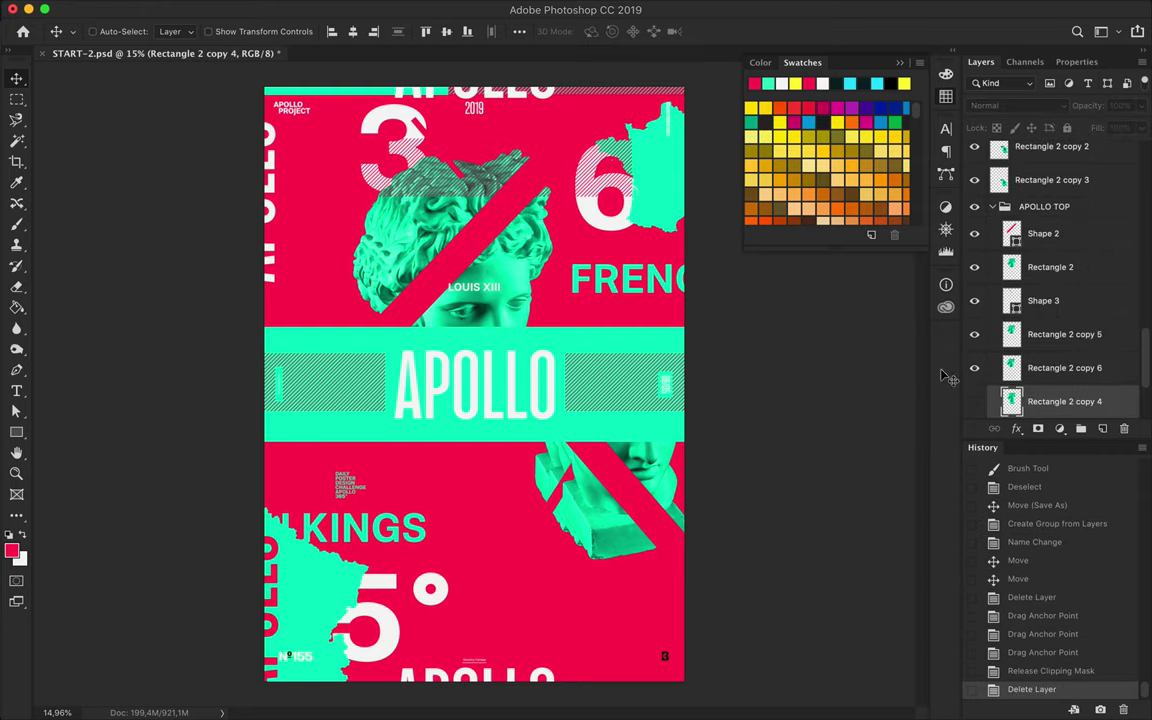
Group the lower bust layers and name the group APOLLO BOTTOM
scroll(1053, 326, "up", 2)
scroll(1053, 326, "up", 3)
left_click(1088, 396, "shift")
key("ctrl+g")
double_click(1033, 303)
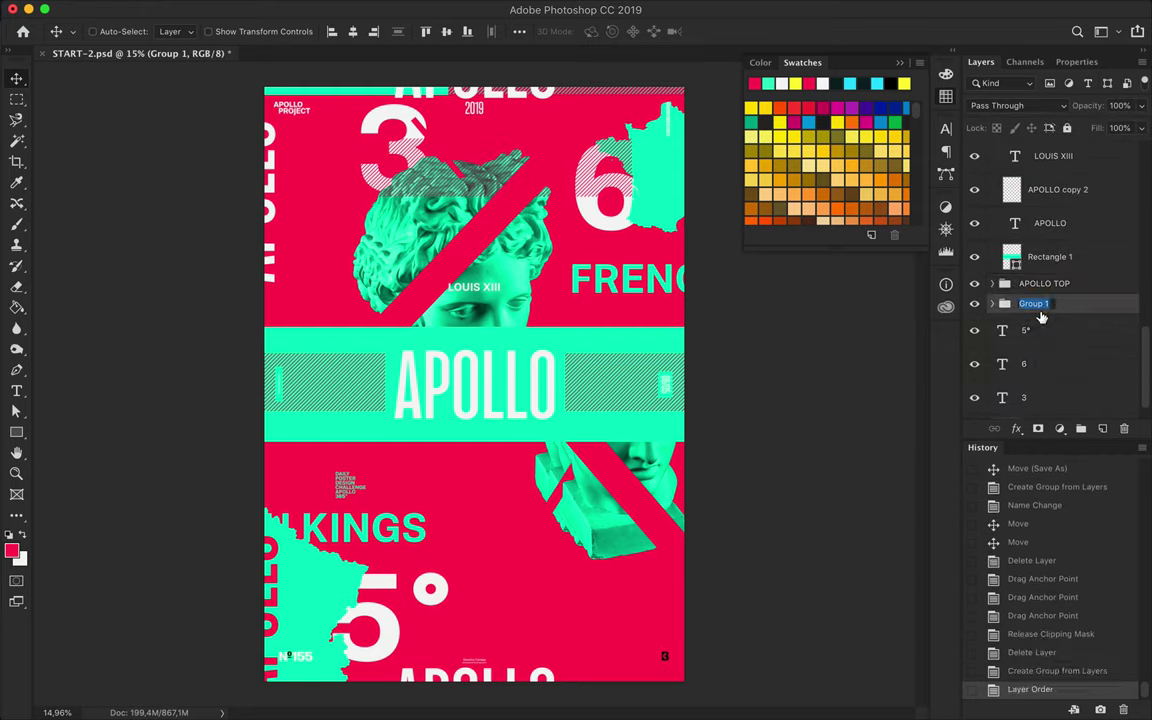
type("BOTTOM")
key("Return")
Move the lower bust piece left and erase a marquee area from it
left_click_drag(700, 463, 580, 463)
key("m")
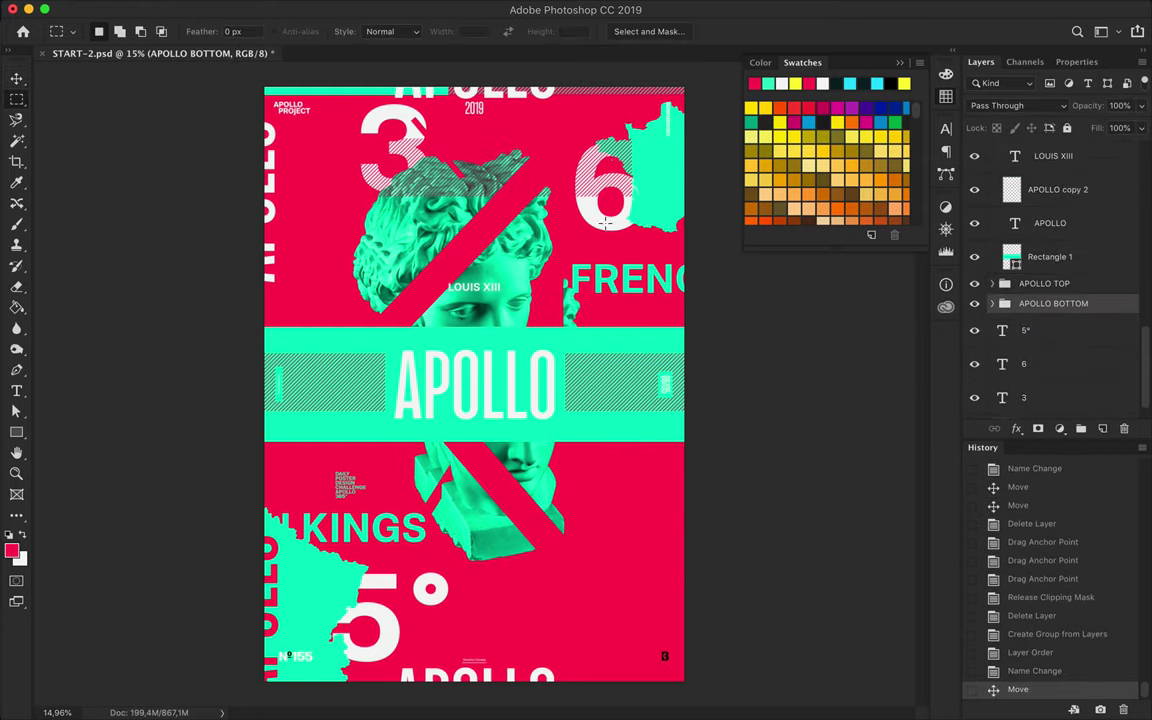
left_click_drag(505, 288, 651, 383)
key("BackSpace")
key("Return")
left_click(993, 303)
left_click(1060, 364)
key("BackSpace")
key("ctrl+d")
mouse_move(507, 453)
left_mouse_down()
mouse_move(523, 463)
mouse_move(578, 442)
left_mouse_up()
Place both bust groups below the big numbers, with APOLLO TOP beneath Rectangle 1
left_click_drag(453, 255, 524, 262)
left_click_drag(1030, 290, 1030, 410)
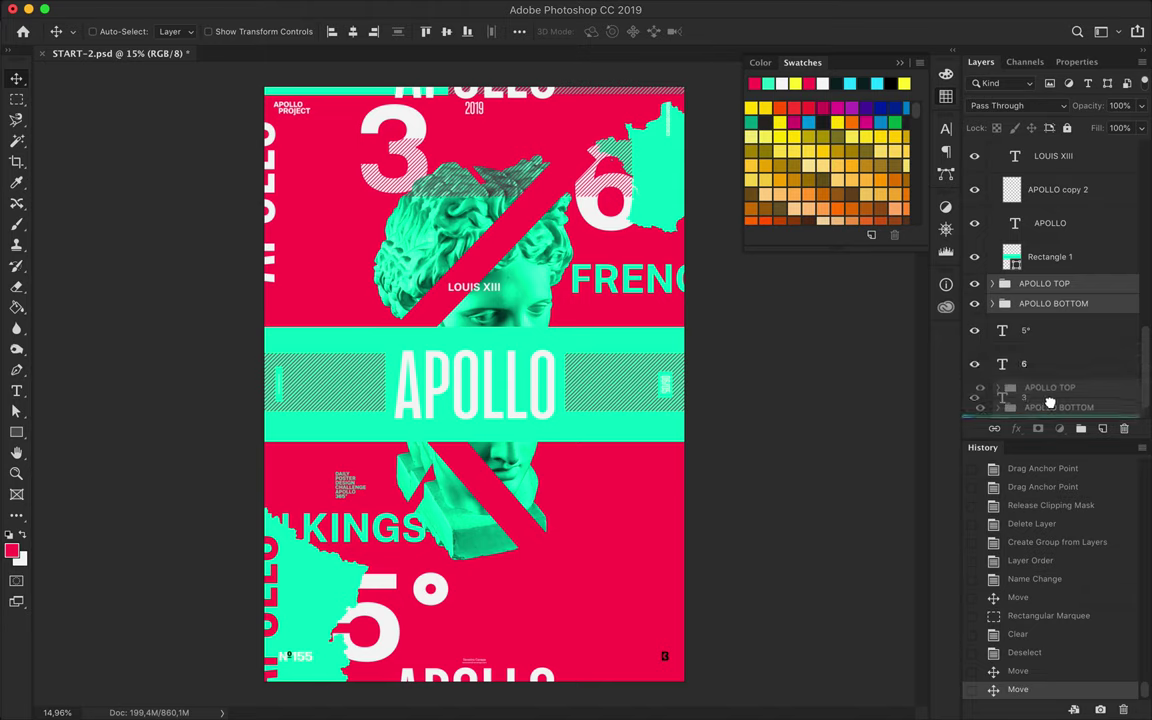
left_click_drag(515, 263, 503, 263)
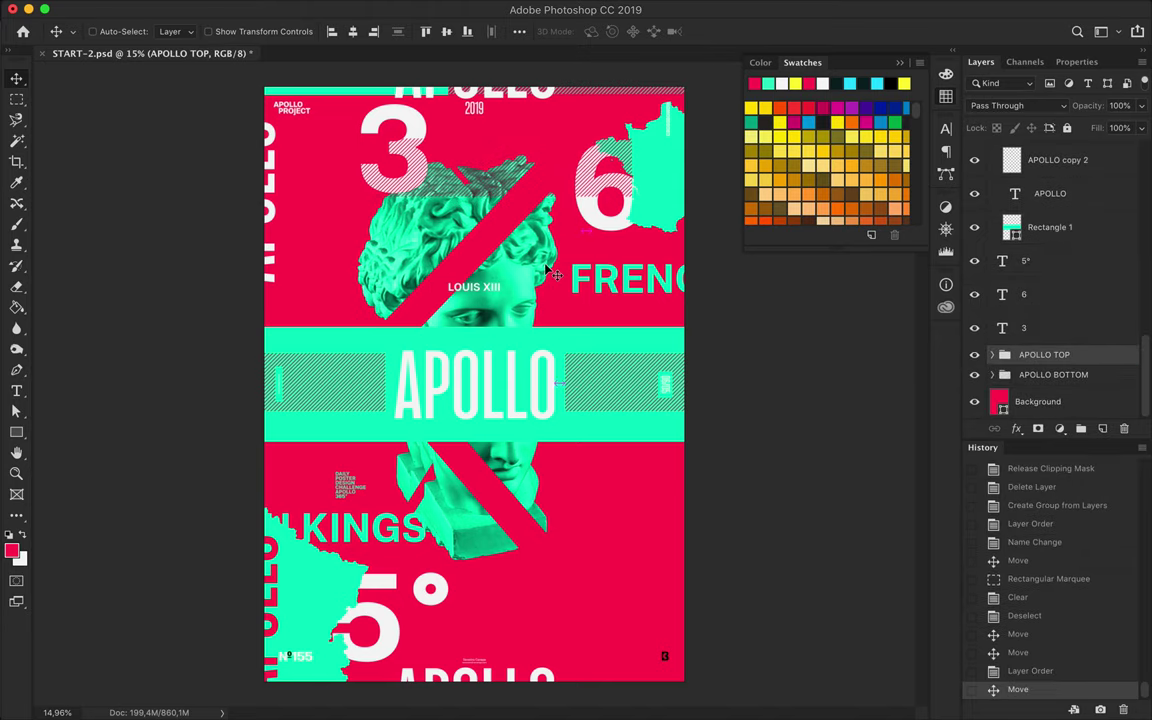
left_click_drag(1036, 356, 1040, 245)
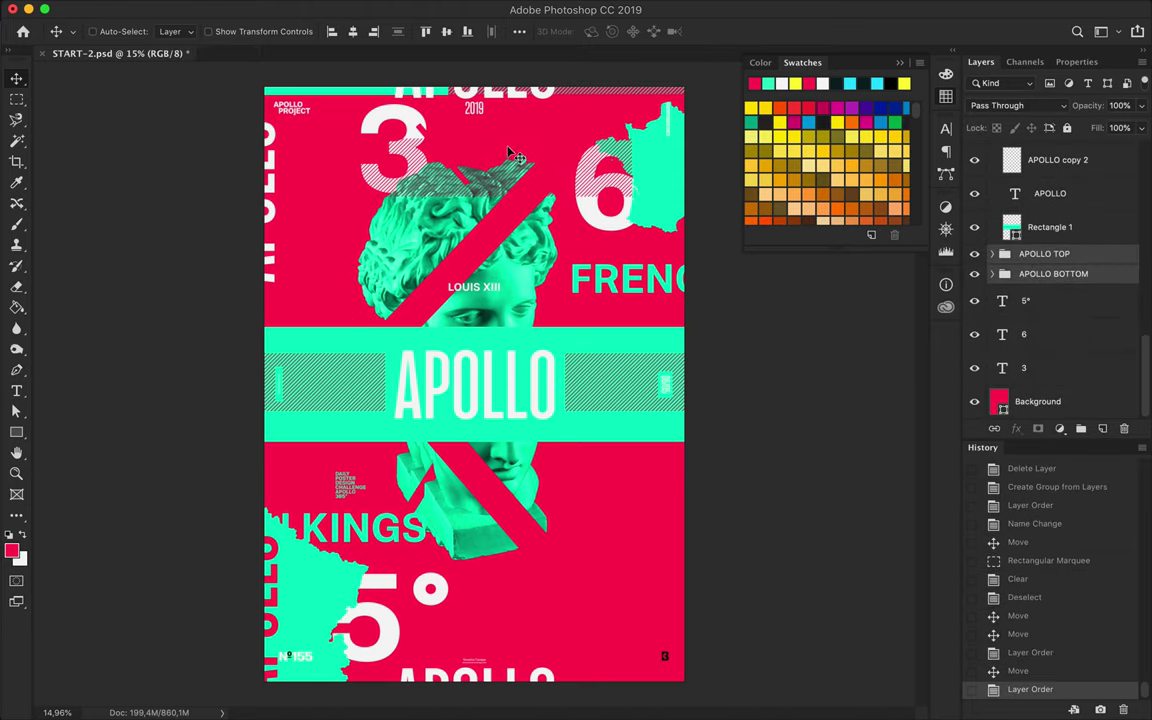
left_click(422, 137)
key("a")
left_click(1034, 256)
key("v")
Put Lines Original copy 4 below APOLLO BOTTOM and nudge the 3 and stripe into place
scroll(1040, 240, "down", 3)
scroll(1044, 220, "down", 3)
left_click_drag(1044, 300, 1045, 302)
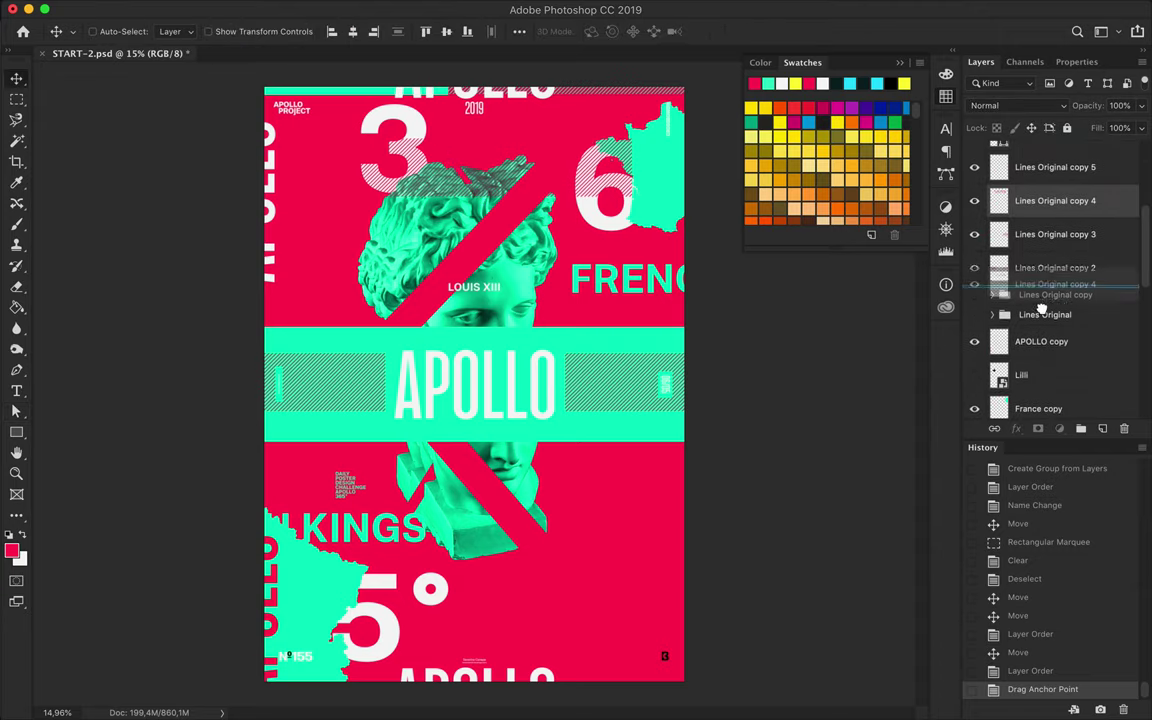
left_click_drag(416, 125, 410, 135)
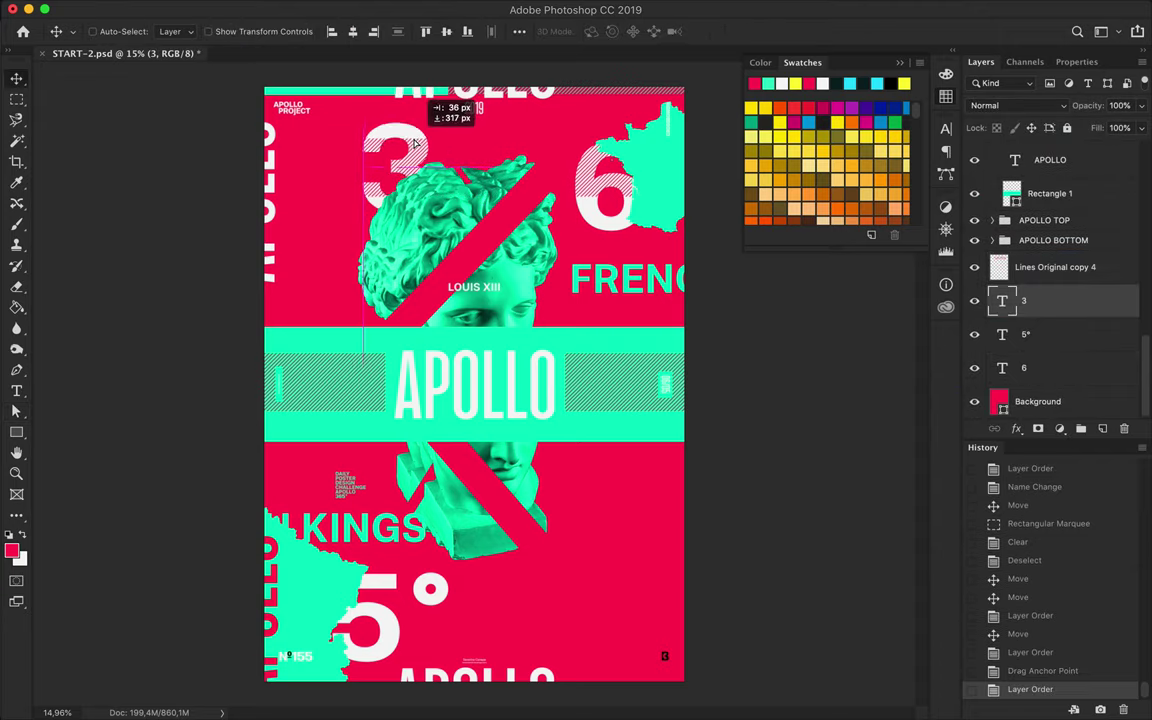
left_click_drag(528, 207, 530, 193)
Edit the Shape 2 stripe, delete its duplicate, and release its clipping mask
left_click(1050, 263, "alt")
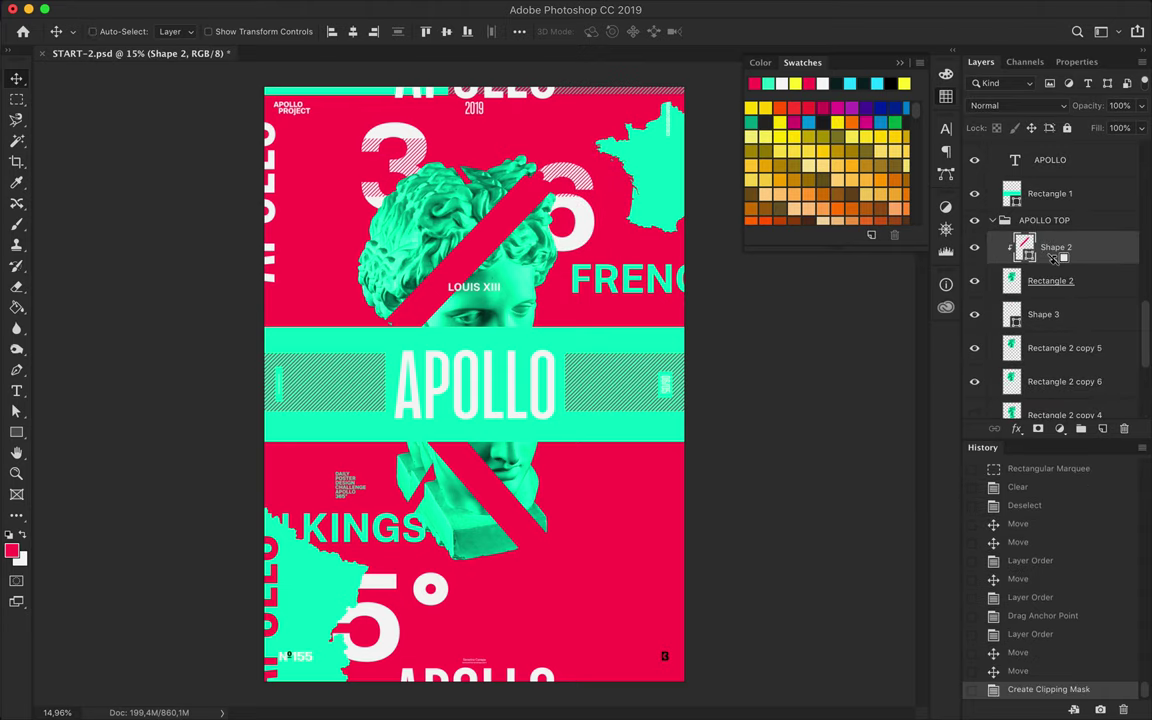
left_click_drag(1043, 247, 1060, 240)
key("a")
key("ctrl+z")
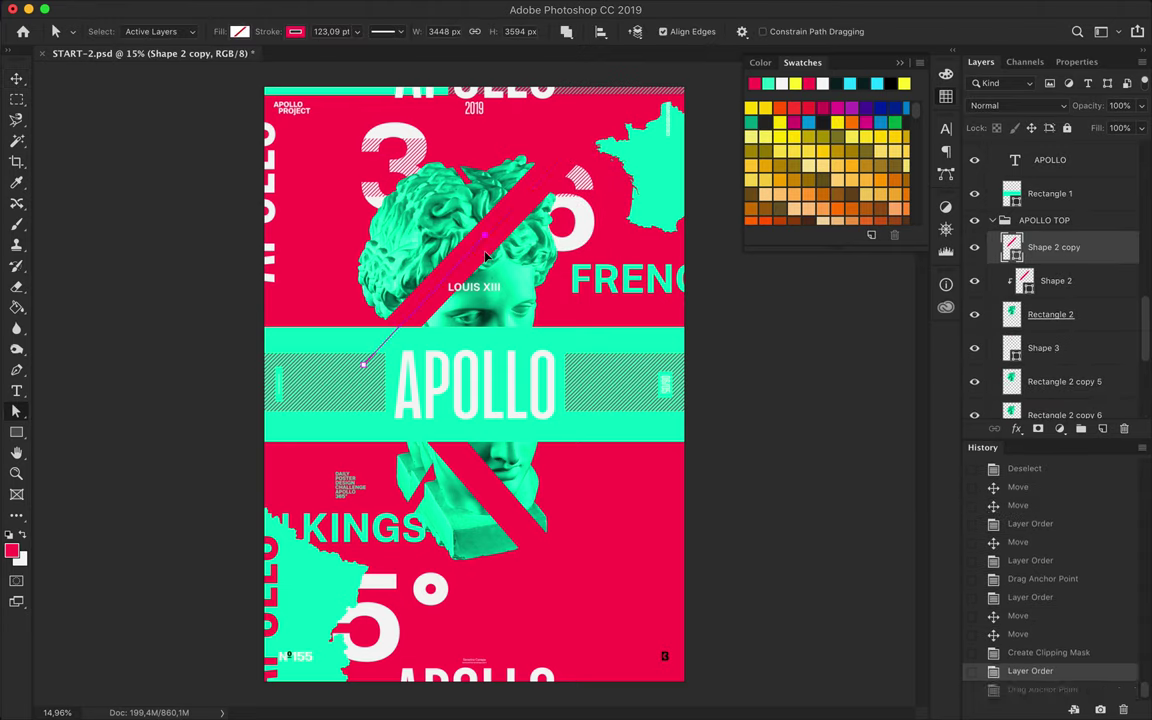
key("ctrl+z")
key("ctrl+z")
key("ctrl+shift+z")
key("Delete")
key("Delete")
key("ctrl+alt+g")
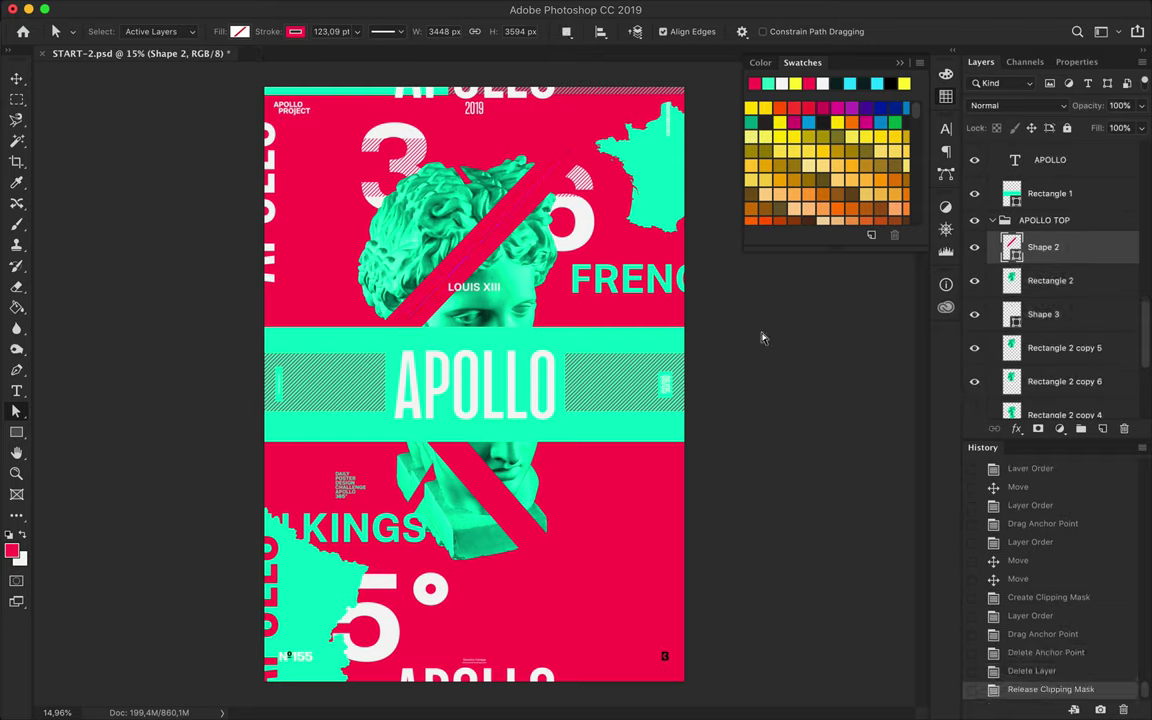
Nudge the 6 numeral right and send France copy down to just above Background
key("v")
left_click(587, 233, "ctrl")
key("Right")
left_click(648, 186, "ctrl")
key("ctrl+shift+bracketleft")
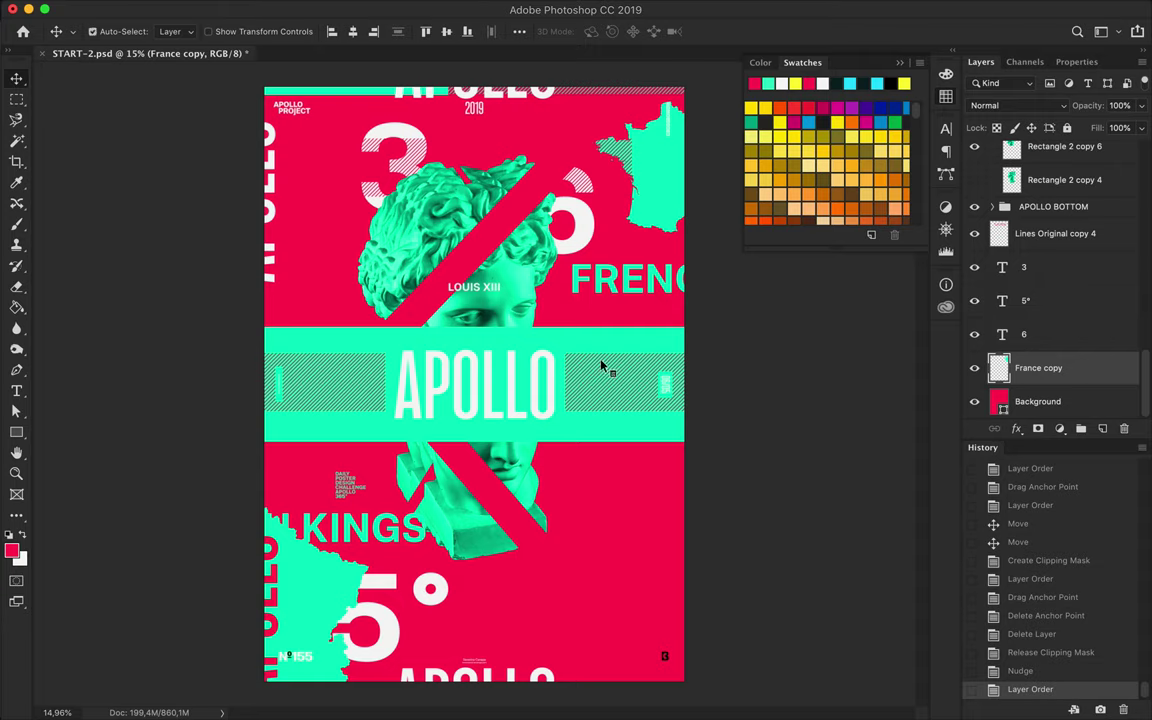
Fill the central band rectangle with white
left_click(603, 366)
key("a")
left_click(239, 31)
left_click(168, 98)
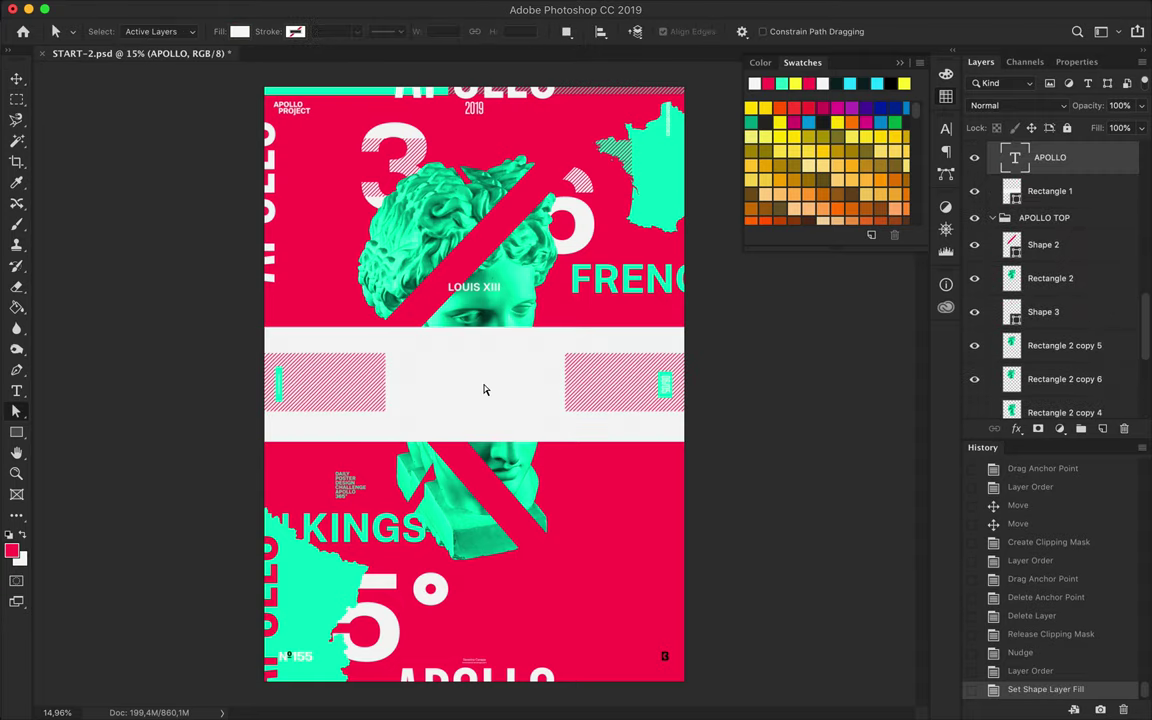
key("Return")
Move the FRENCH text down toward the band and colour it white
left_click(315, 517, "ctrl")
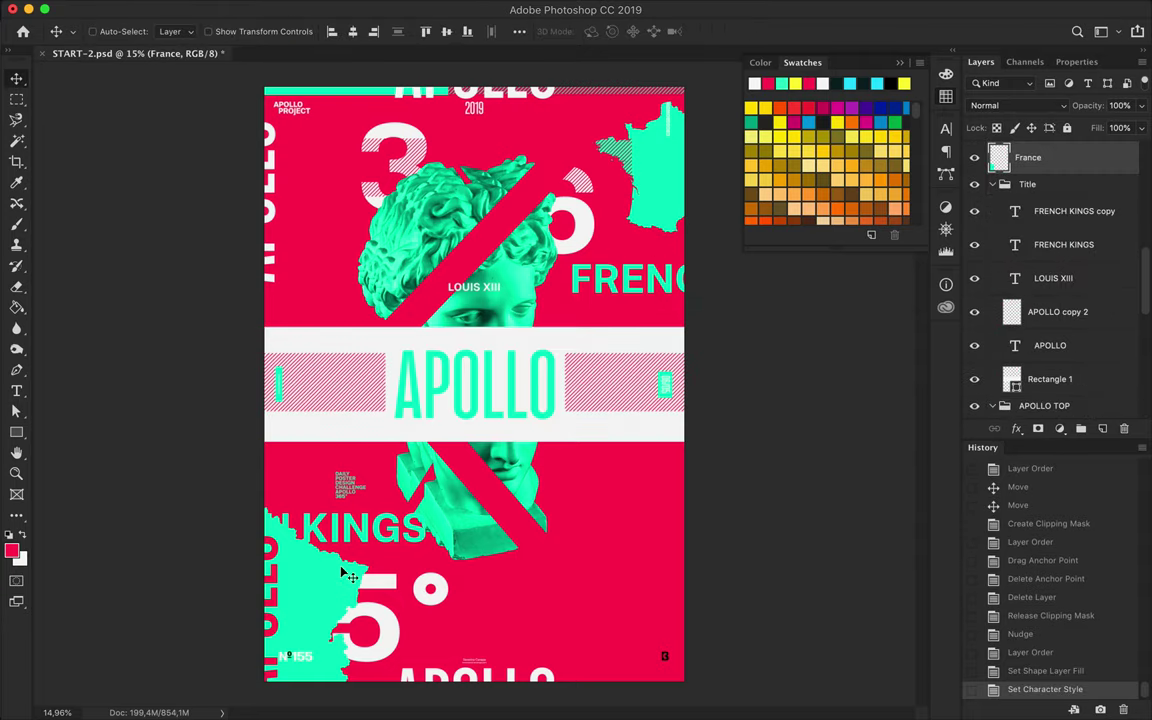
left_click(351, 492, "ctrl")
left_click_drag(571, 265, 648, 337)
key("t")
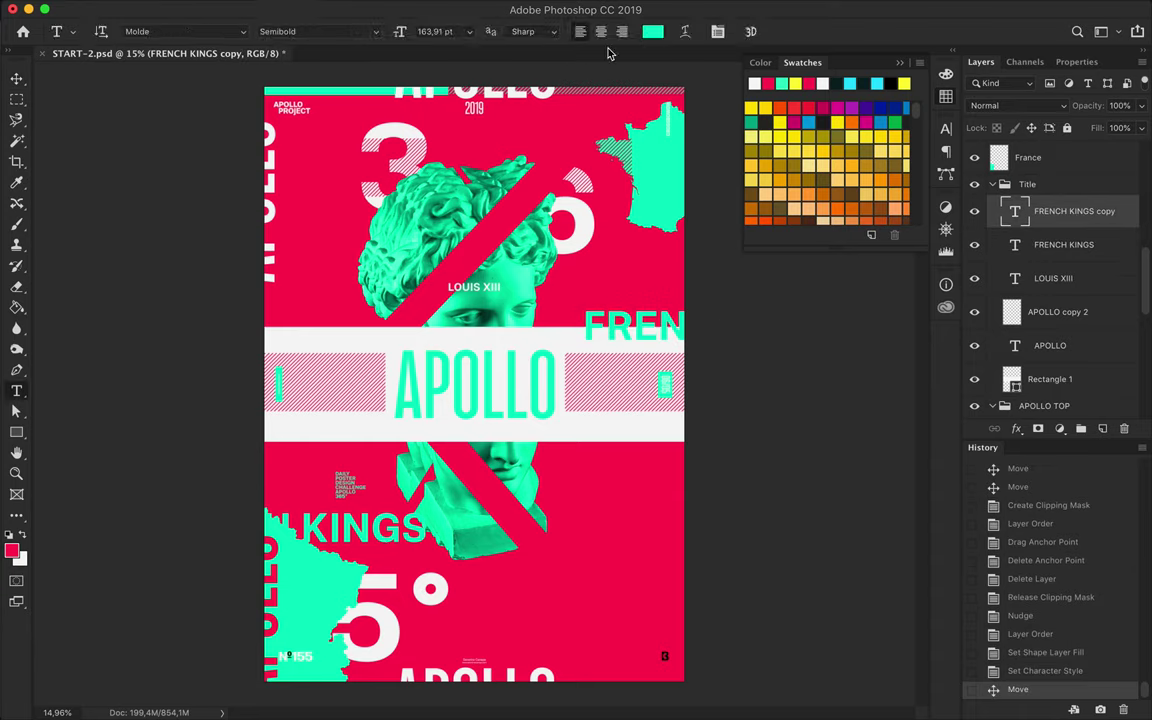
left_click(651, 31)
key("Return")
Edit the FRENCH KINGS text and move KINGS up just below the white band
key("a")
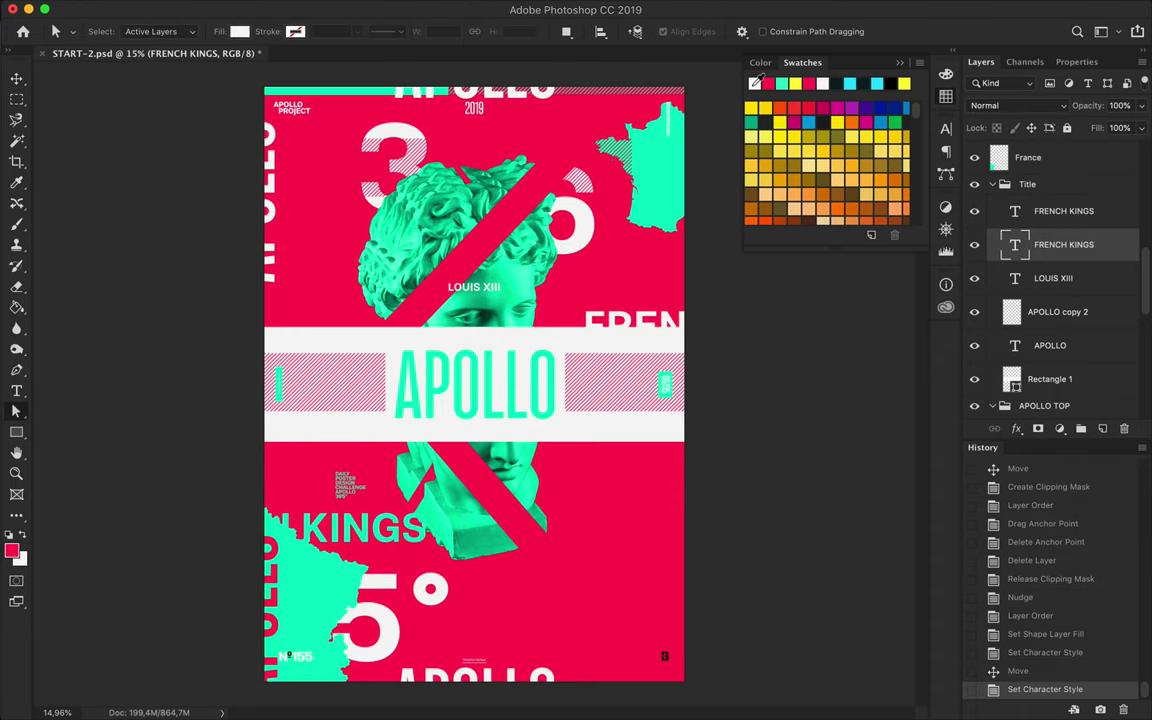
key("t")
left_click(755, 83)
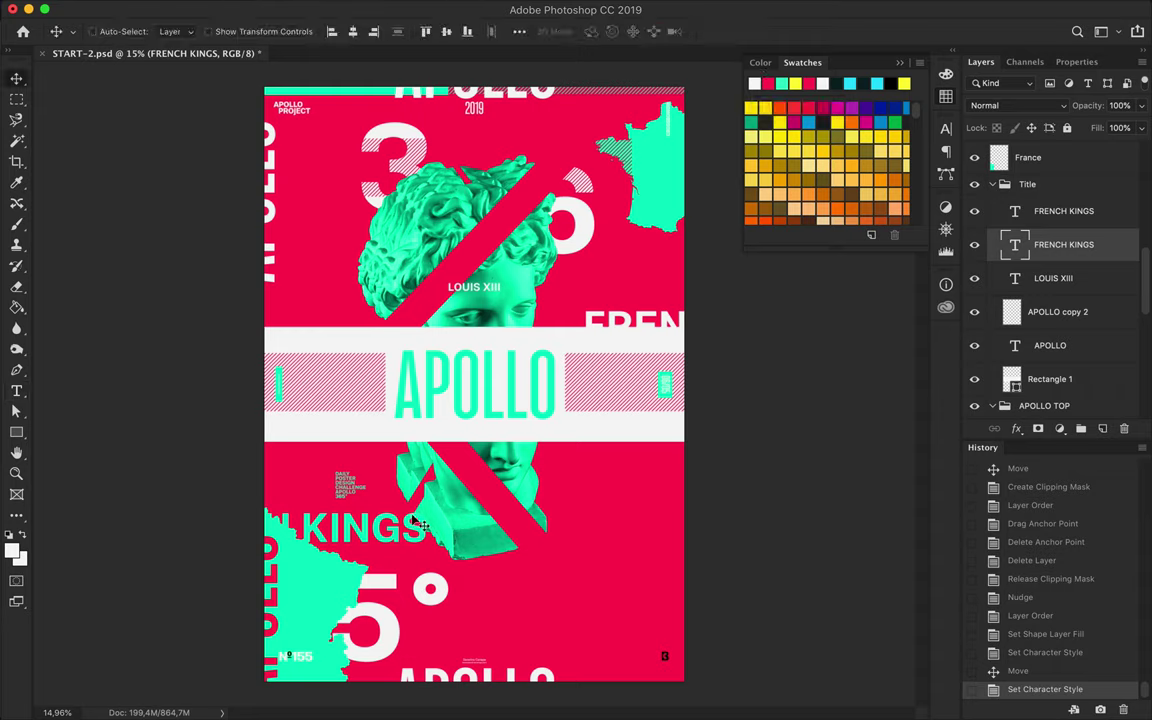
left_click_drag(360, 463, 325, 378)
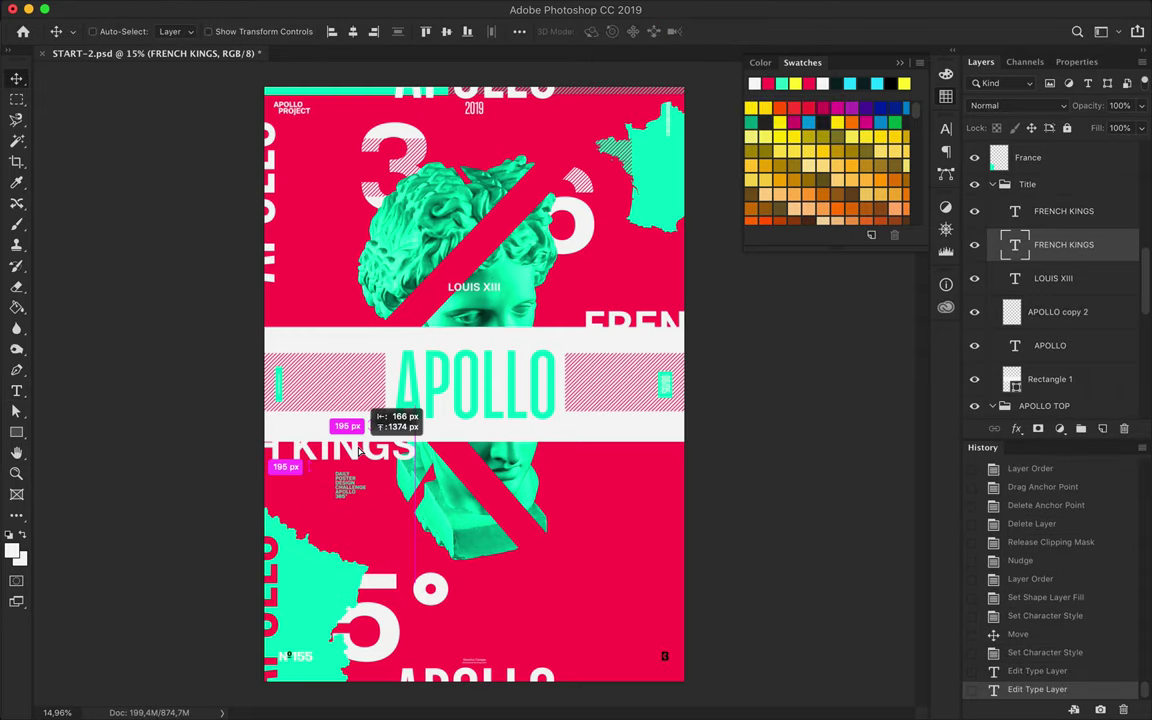
Nudge the Rectangle 2 copy 5 hair piece and duplicate it shifted left
left_click(437, 197, "ctrl")
key("Up")
key("alt+Left")
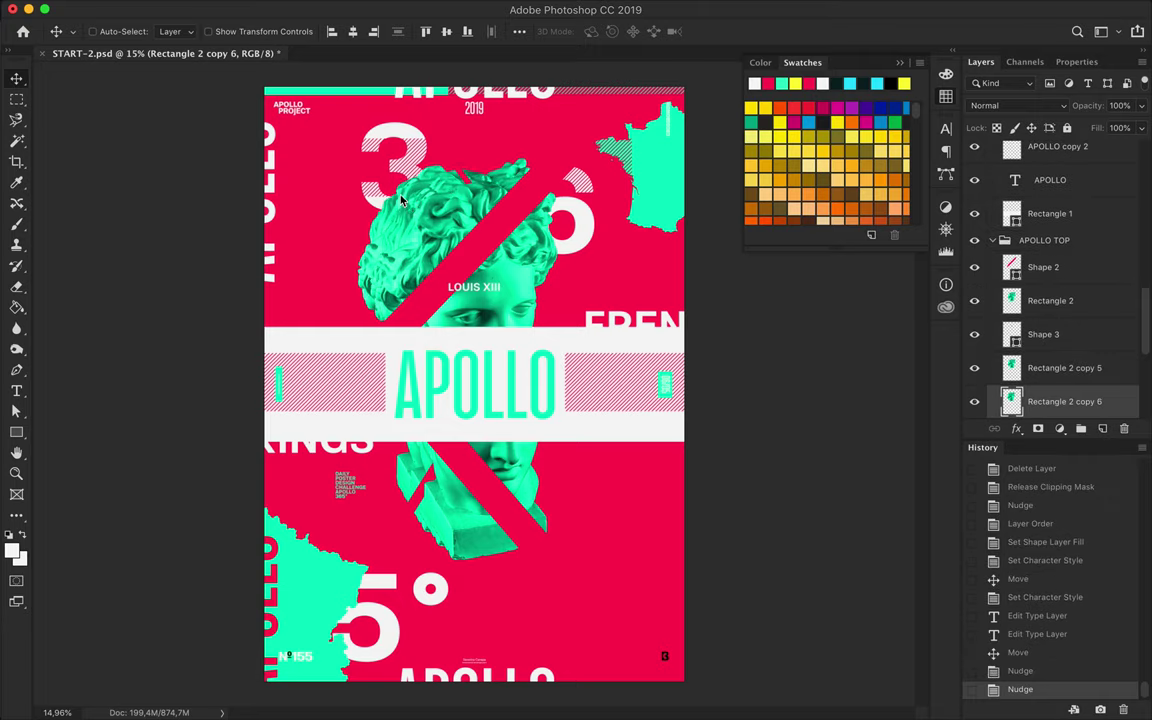
Change the APOLLO lettering colour to red
left_click(535, 373, "ctrl")
key("t")
left_click(656, 31)
left_click(957, 186)
left_click(652, 31)
left_click(330, 250)
left_click(957, 186)
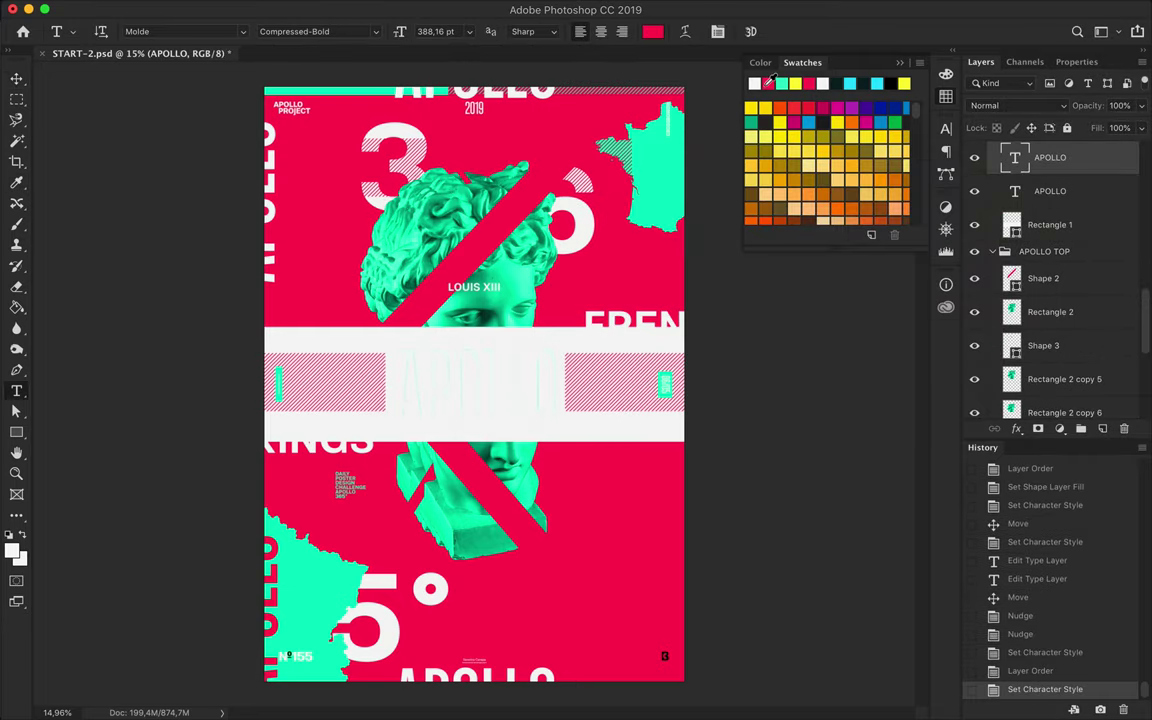
Offset the teal APOLLO copy left to form a shadow behind the red title
left_click(1048, 193)
key("v")
key("Left")
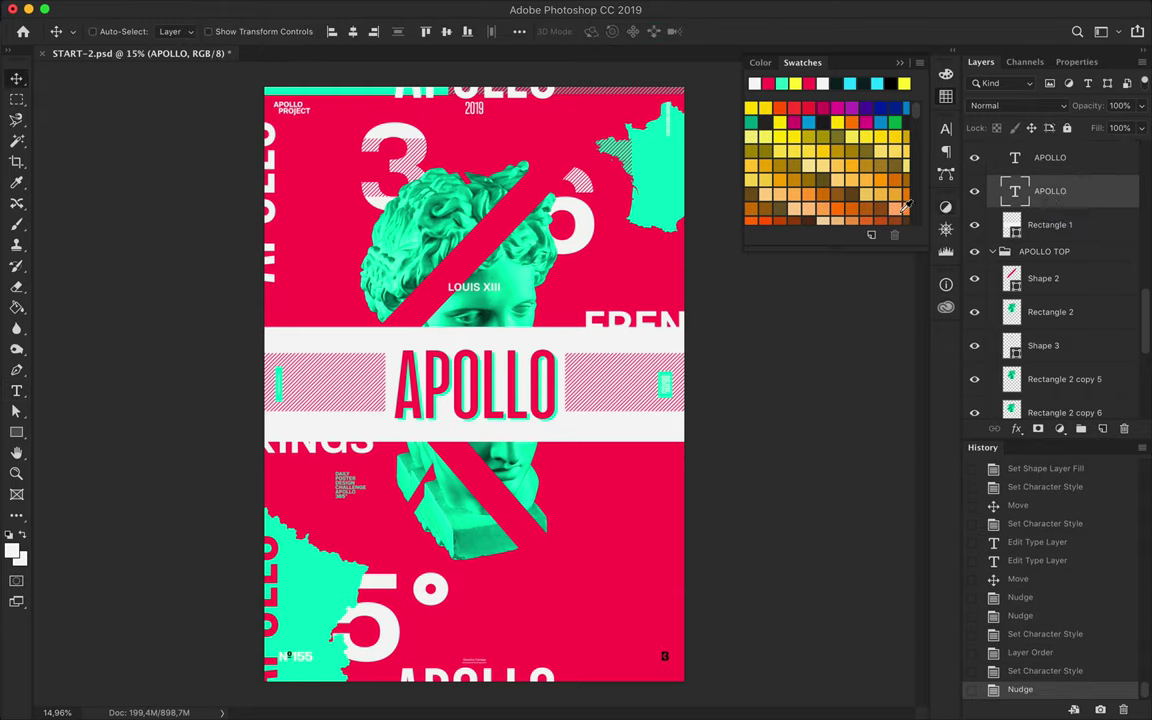
Duplicate the small DAILY POSTER text into a white #155 label
left_click_drag(355, 495, 585, 540)
key("ctrl+z")
left_click(350, 487, "ctrl")
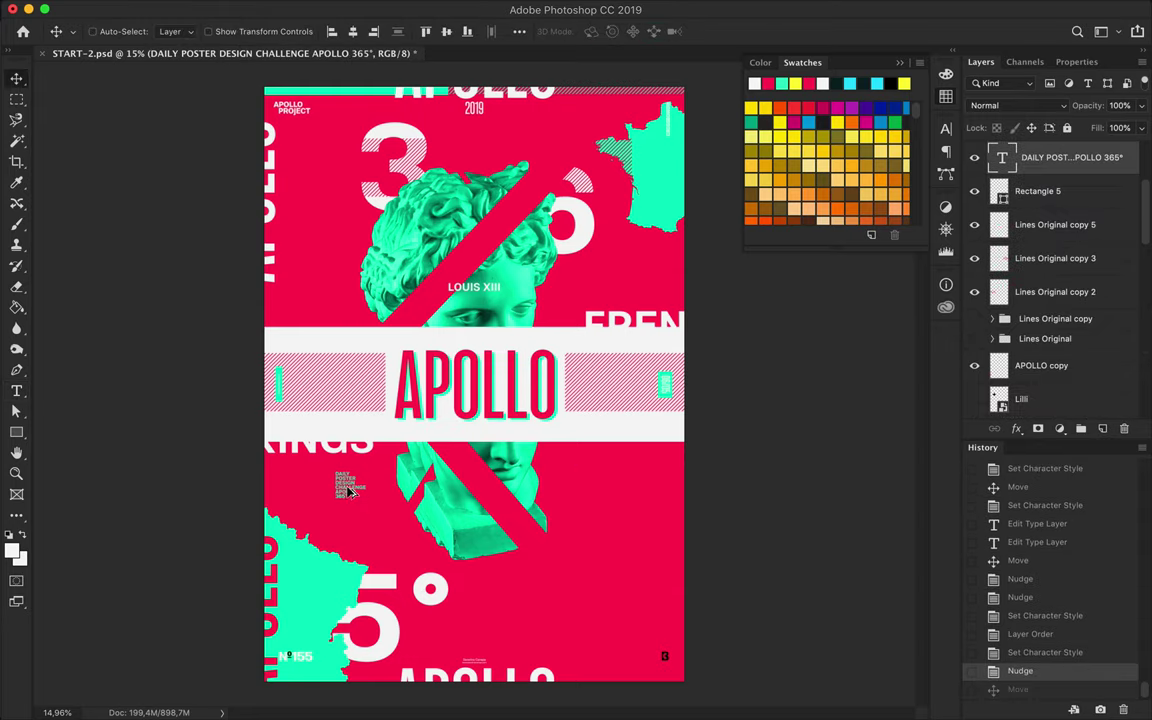
left_click_drag(350, 487, 553, 557)
key("t")
key("ctrl+z")
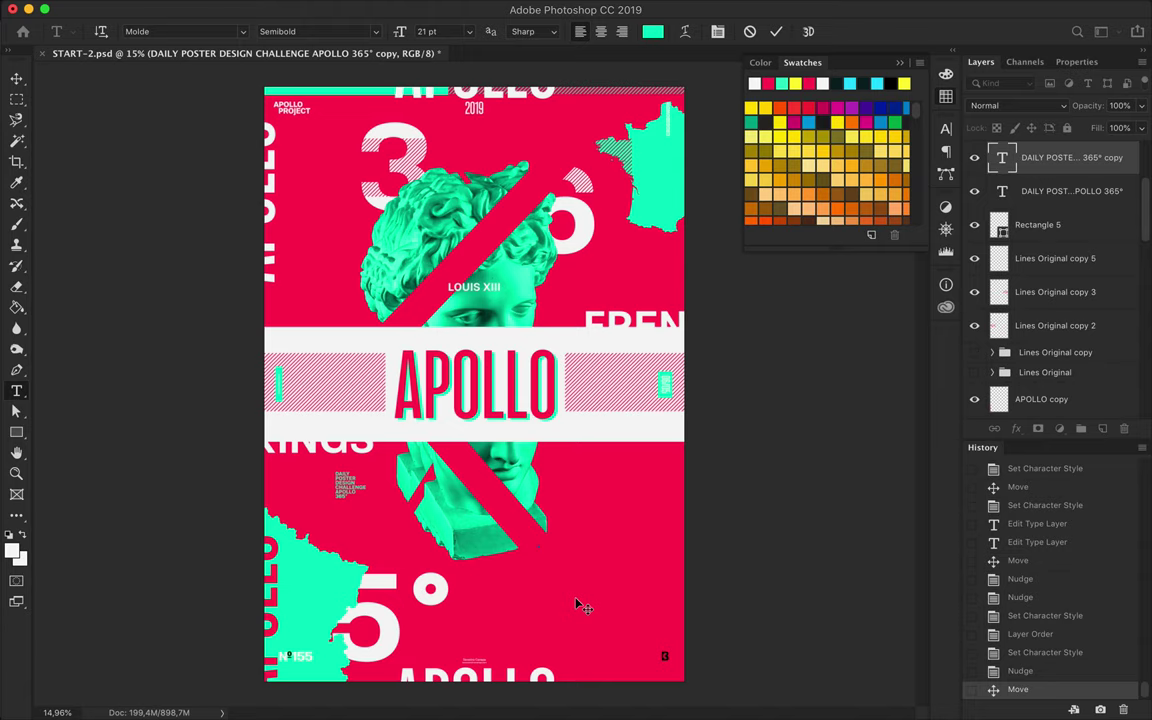
key("ctrl+plus")
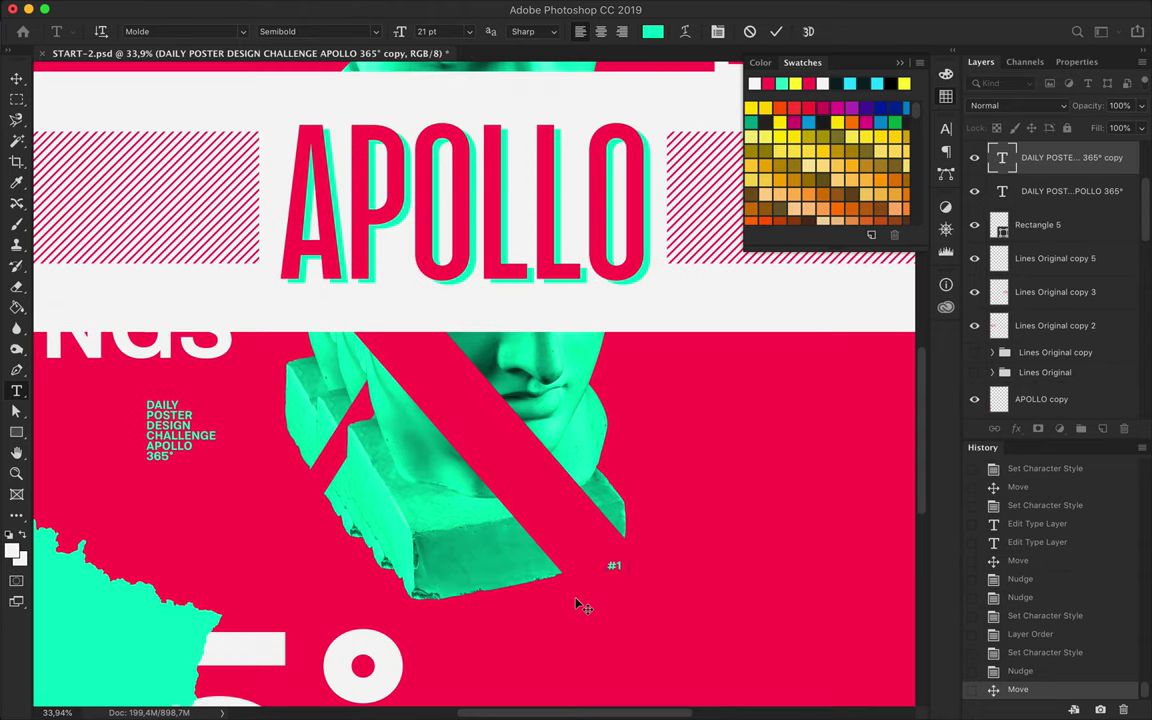
key("ctrl+Return")
left_click(652, 31)
left_click(955, 185)
key("v")
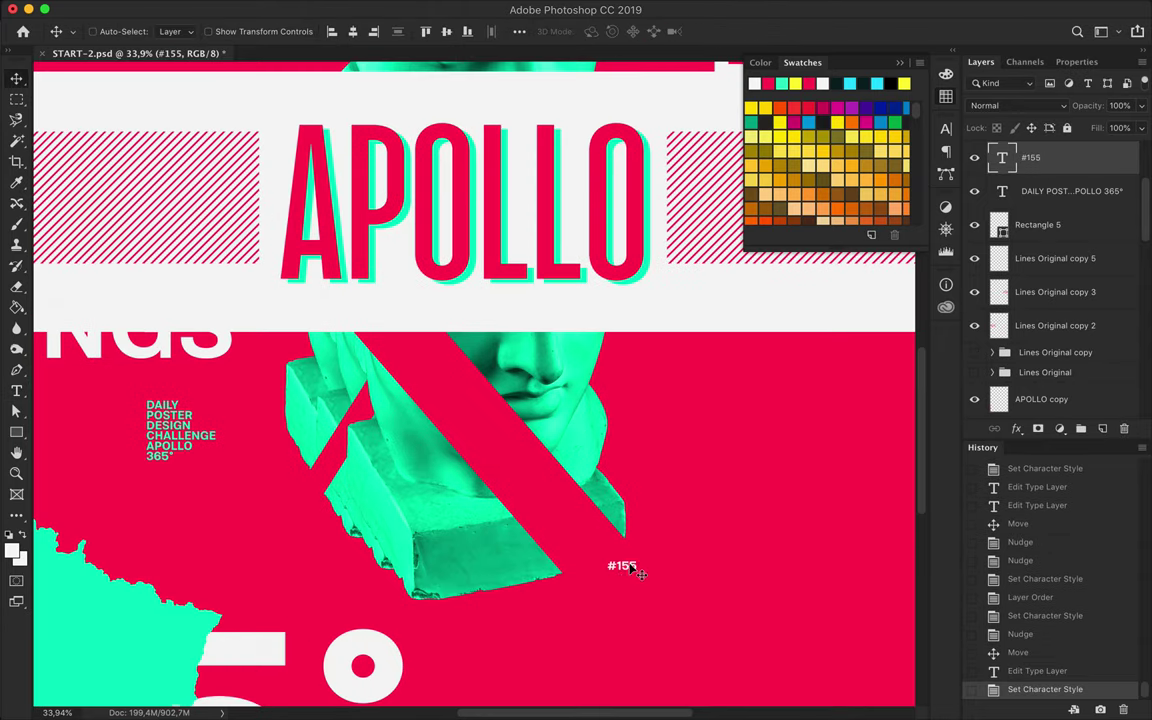
Move the France map bottom-right and reposition the 5° numeral and line patterns
scroll(314, 386, "down", 5)
mouse_move(244, 527)
left_mouse_down()
mouse_move(680, 648)
mouse_move(751, 609)
left_mouse_up()
left_click_drag(352, 411, 352, 602)
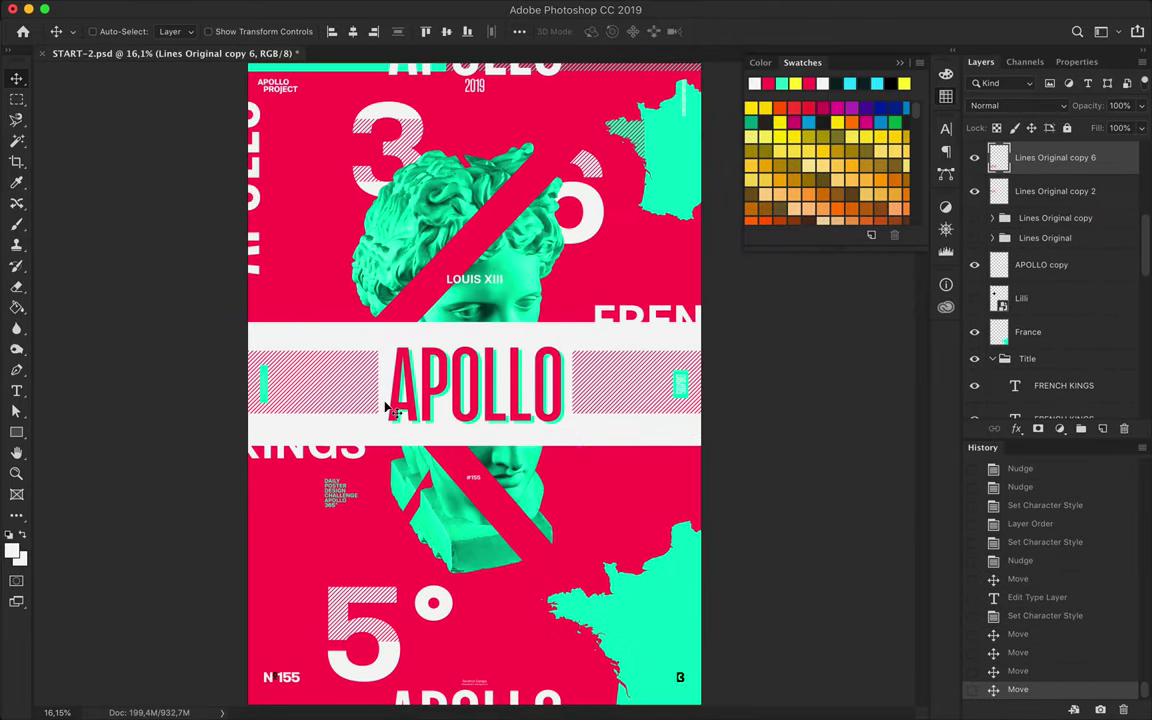
left_click_drag(393, 668, 559, 668)
left_click(563, 585)
key("a")
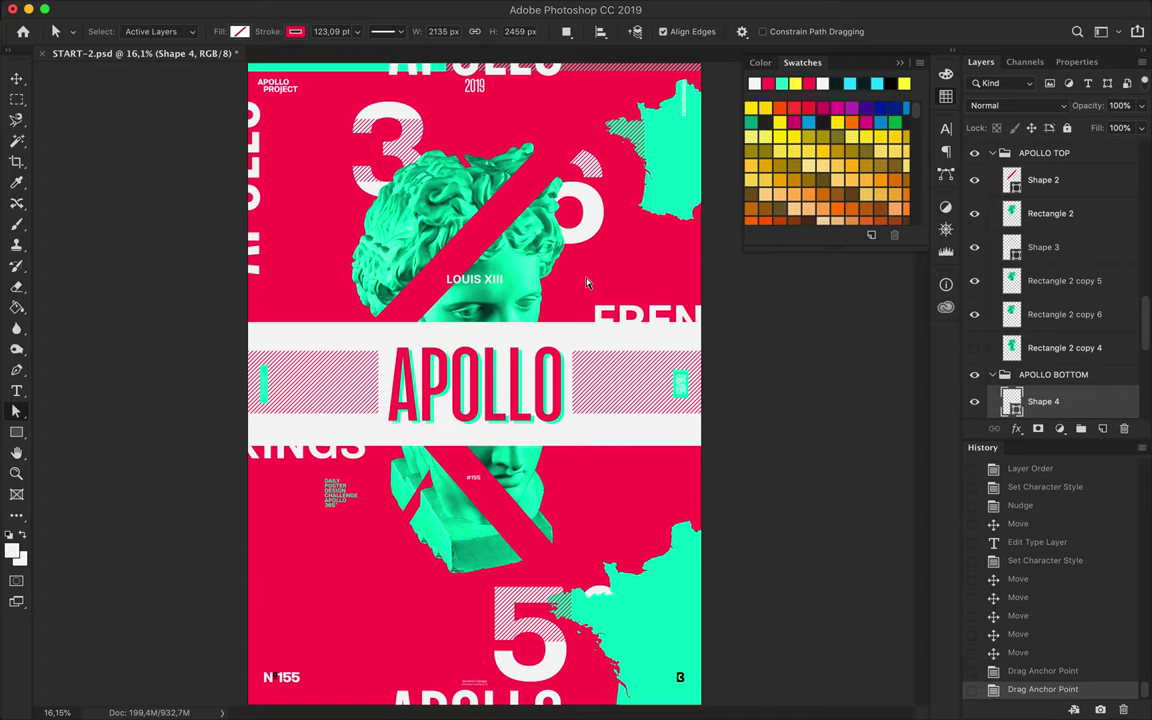
key("v")
left_click(550, 640)
left_click_drag(541, 632, 600, 500)
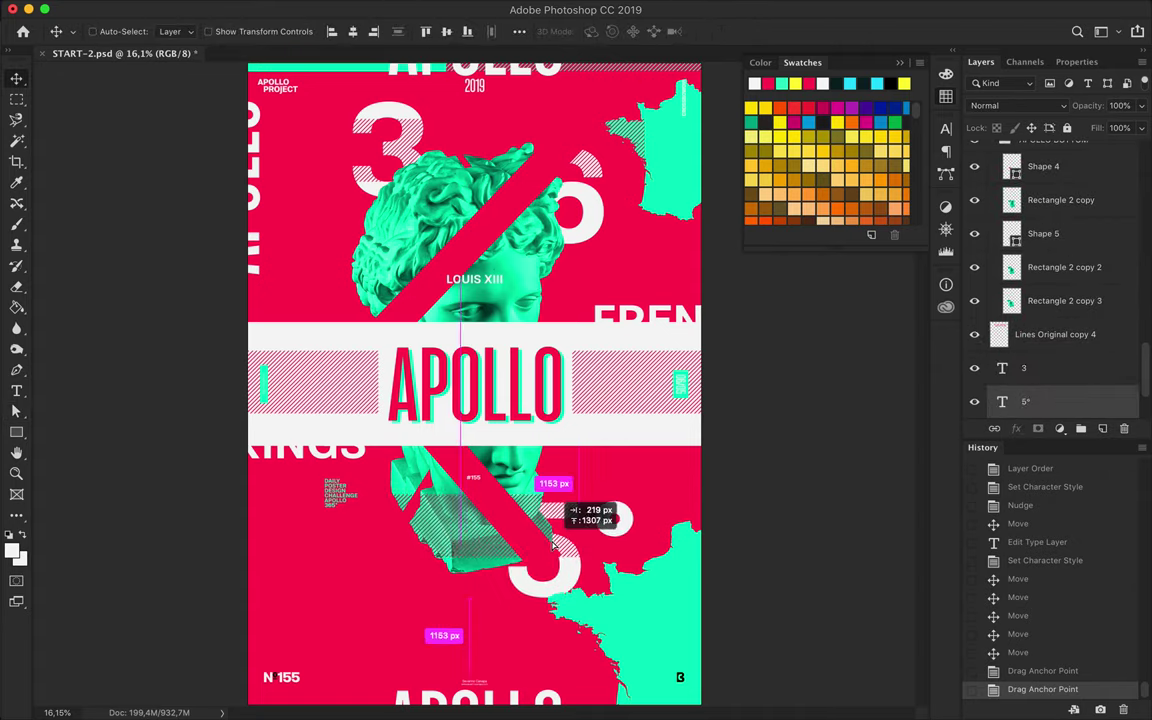
left_click_drag(1055, 158, 1040, 252)
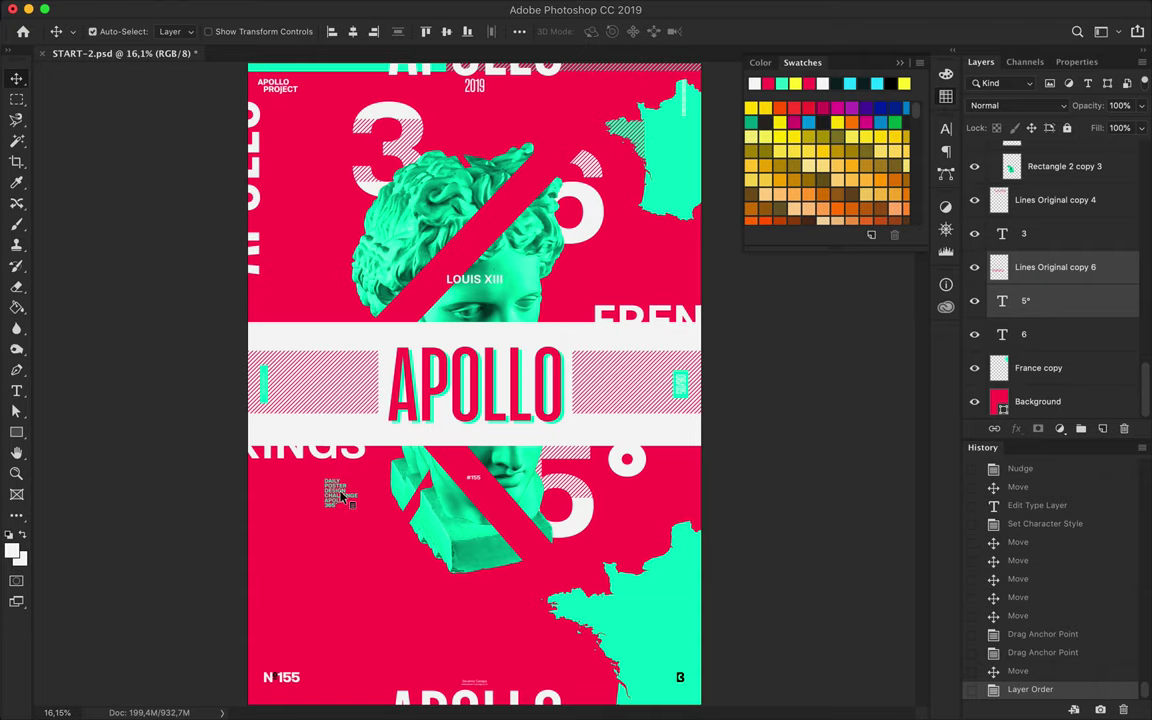
Move the DAILY POSTER text right and confirm its colour
left_click_drag(345, 497, 632, 504)
key("t")
left_click(651, 31)
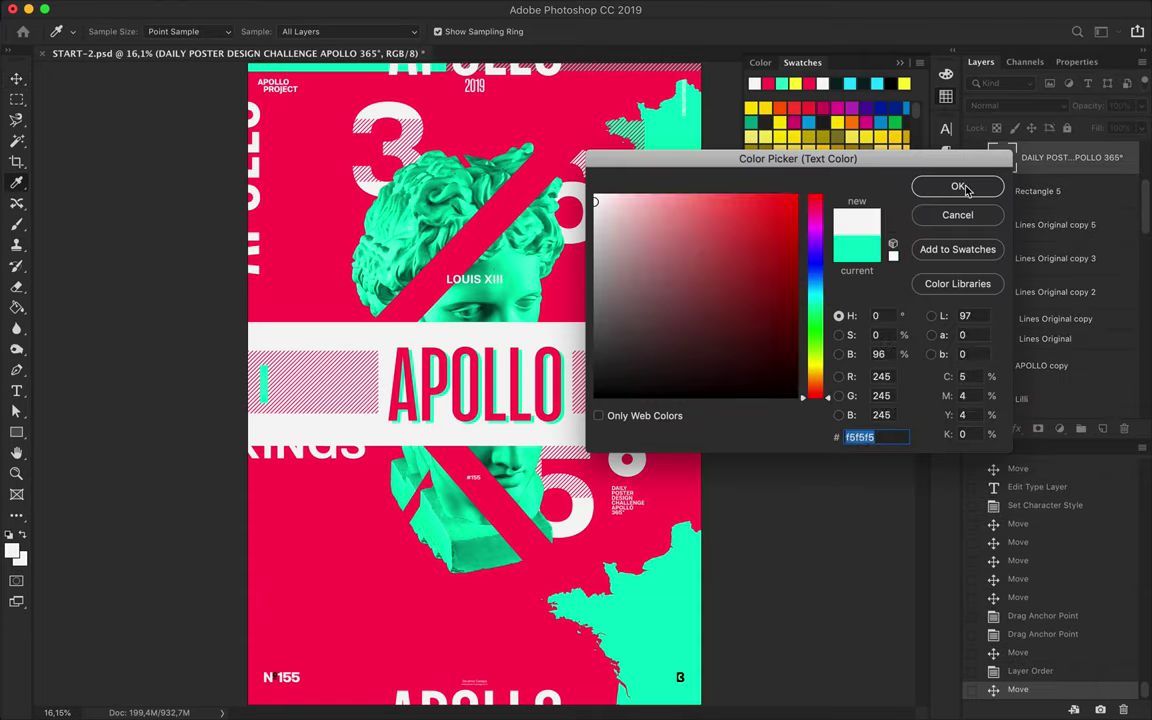
left_click(958, 187)
key("v")
Delete the extra APOLLO copy and the leftover France map layers
left_click(250, 230)
key("Delete")
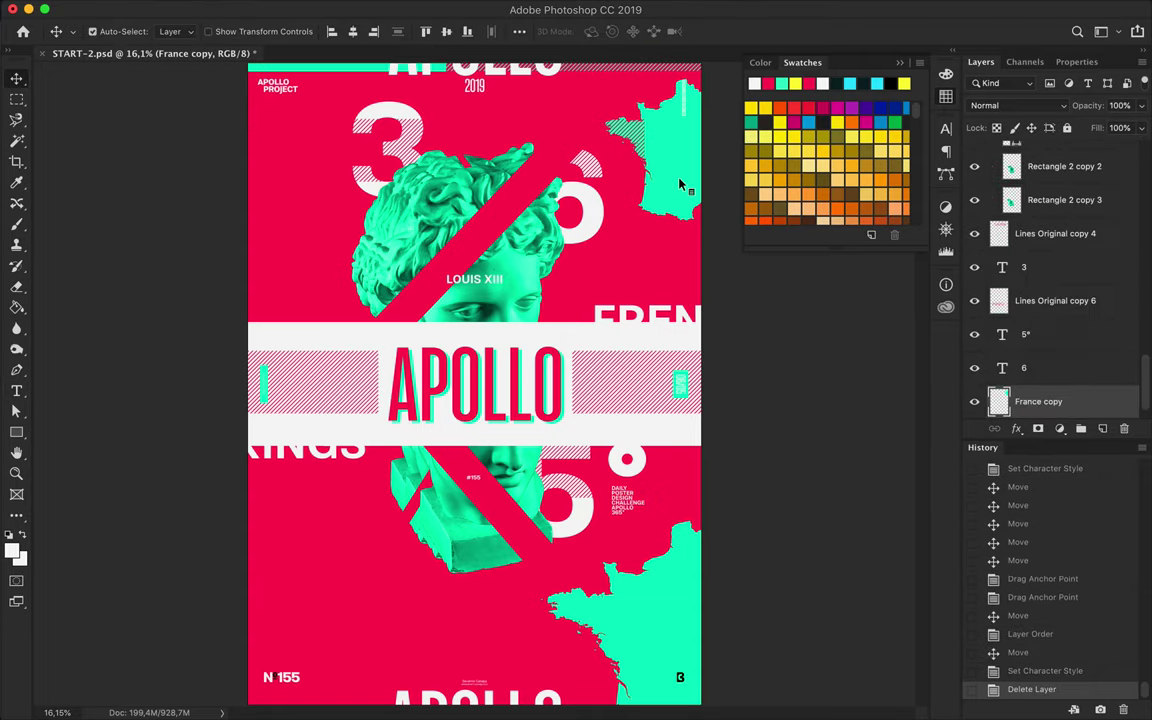
left_click_drag(679, 185, 630, 288)
key("Delete")
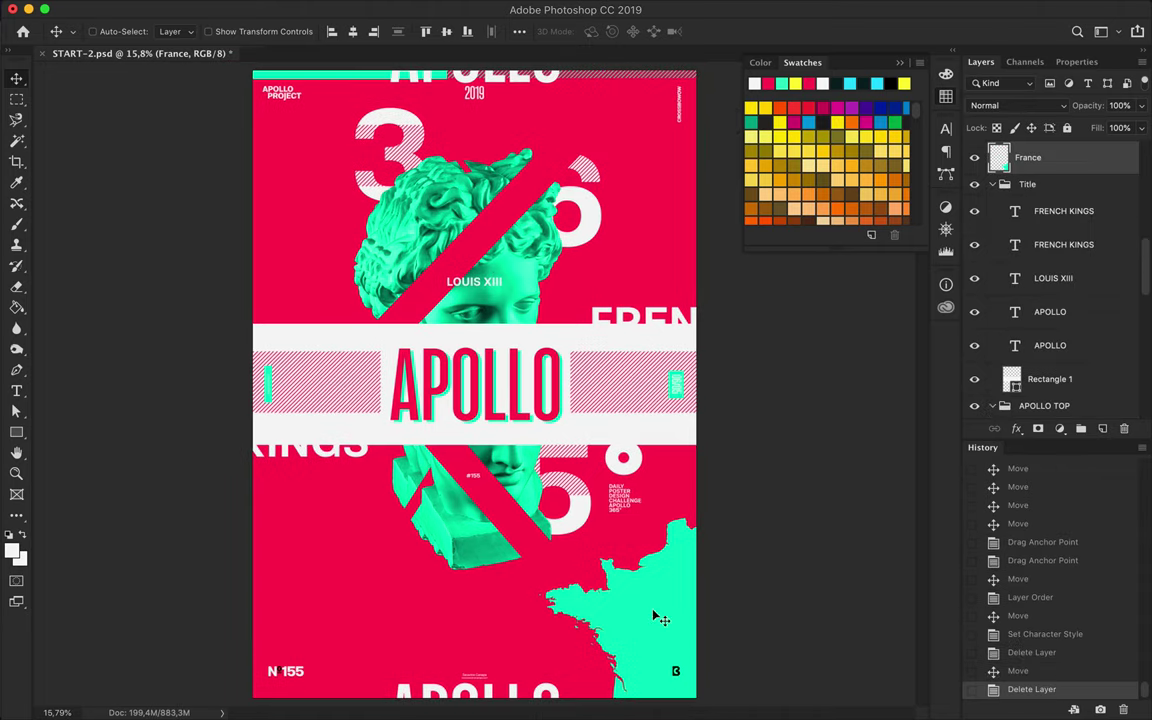
key("Delete")
Move the lower bust half down and shift #155 and the 5° into place
left_click_drag(470, 510, 472, 545)
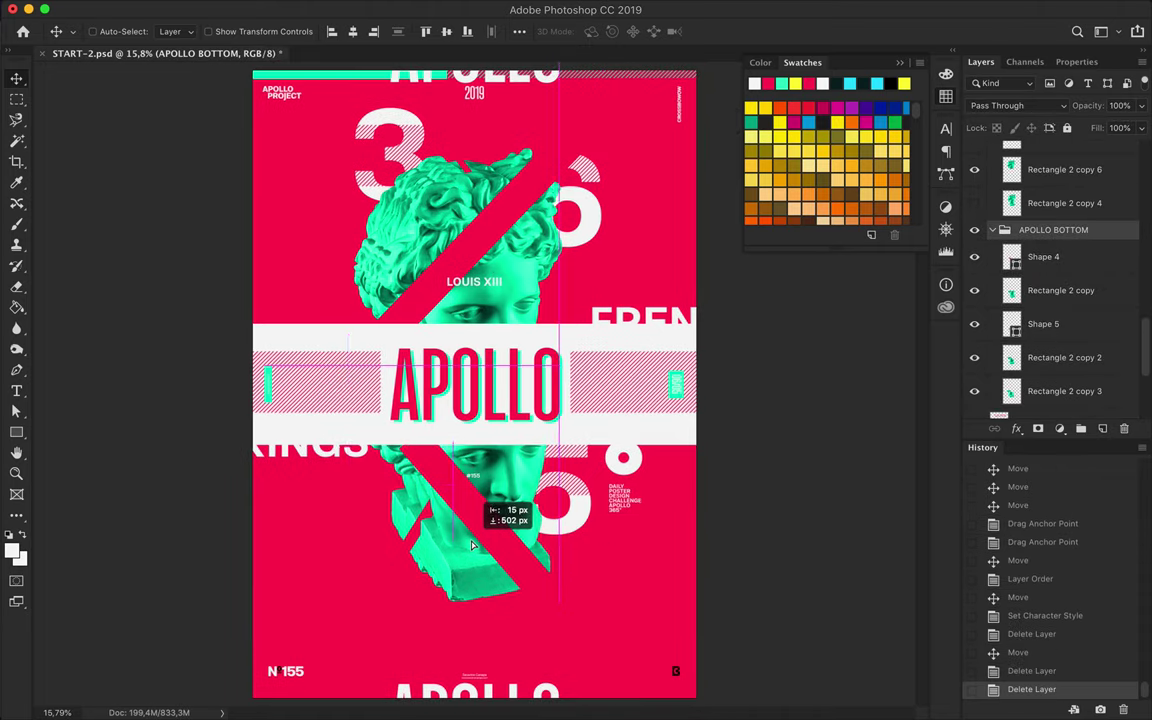
key("a")
left_click(415, 444)
key("v")
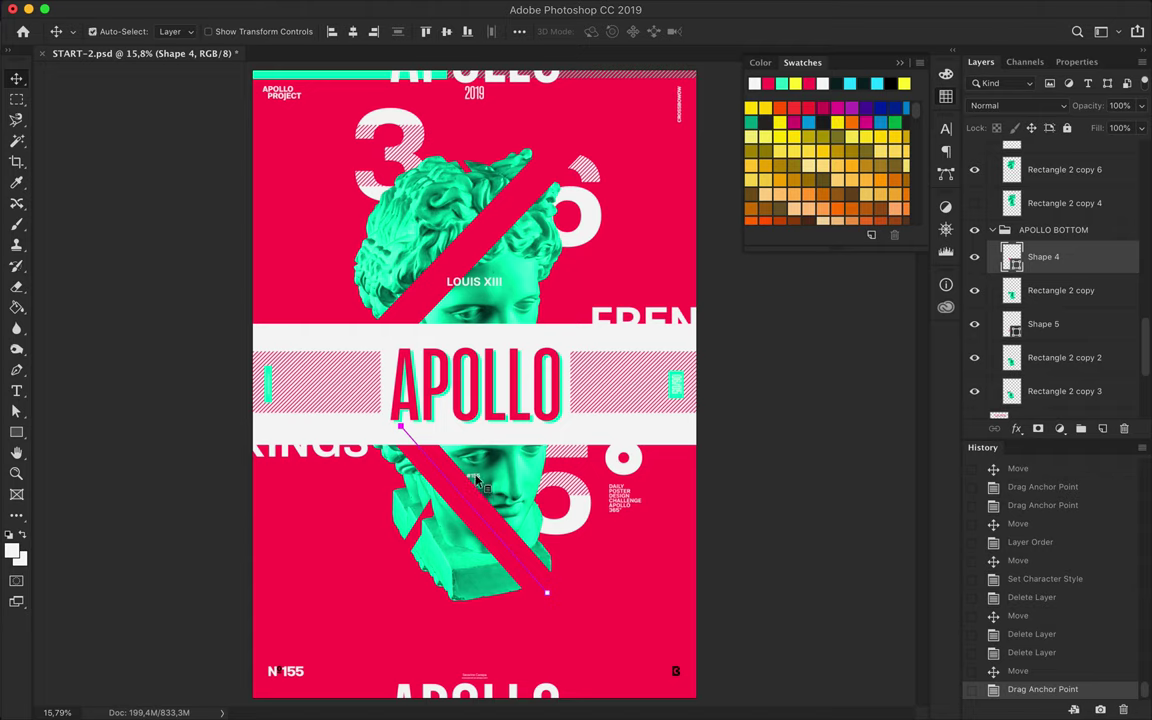
left_click_drag(480, 486, 458, 494)
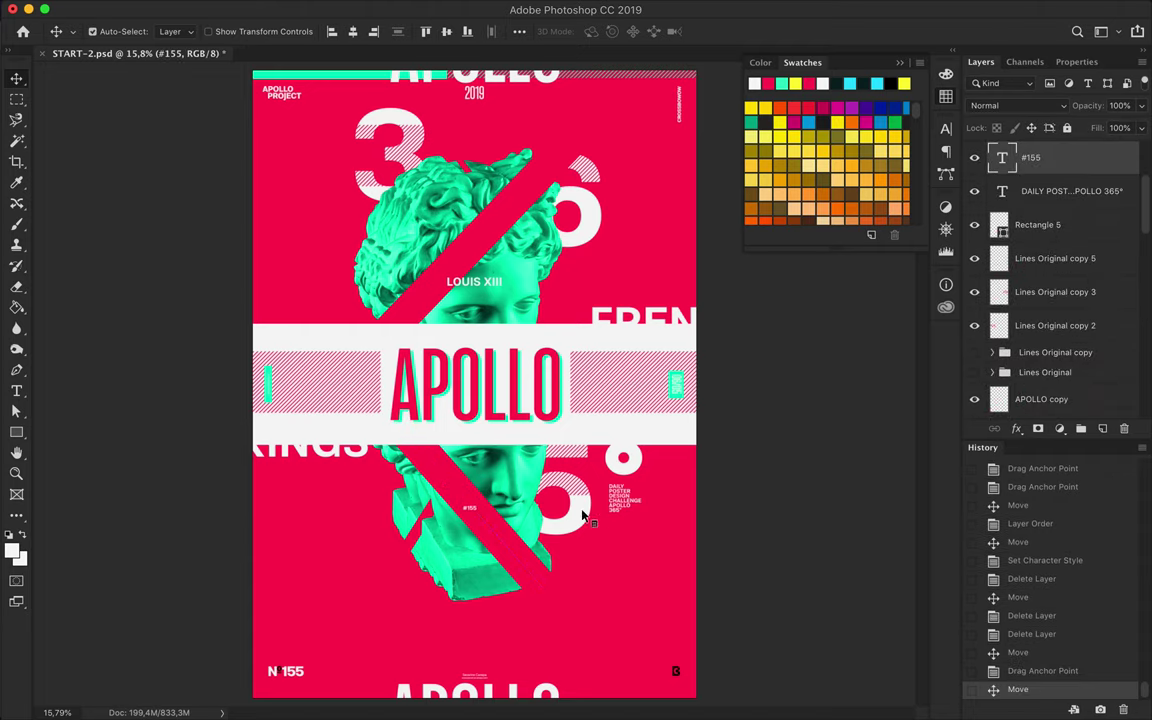
left_click_drag(583, 515, 586, 600)
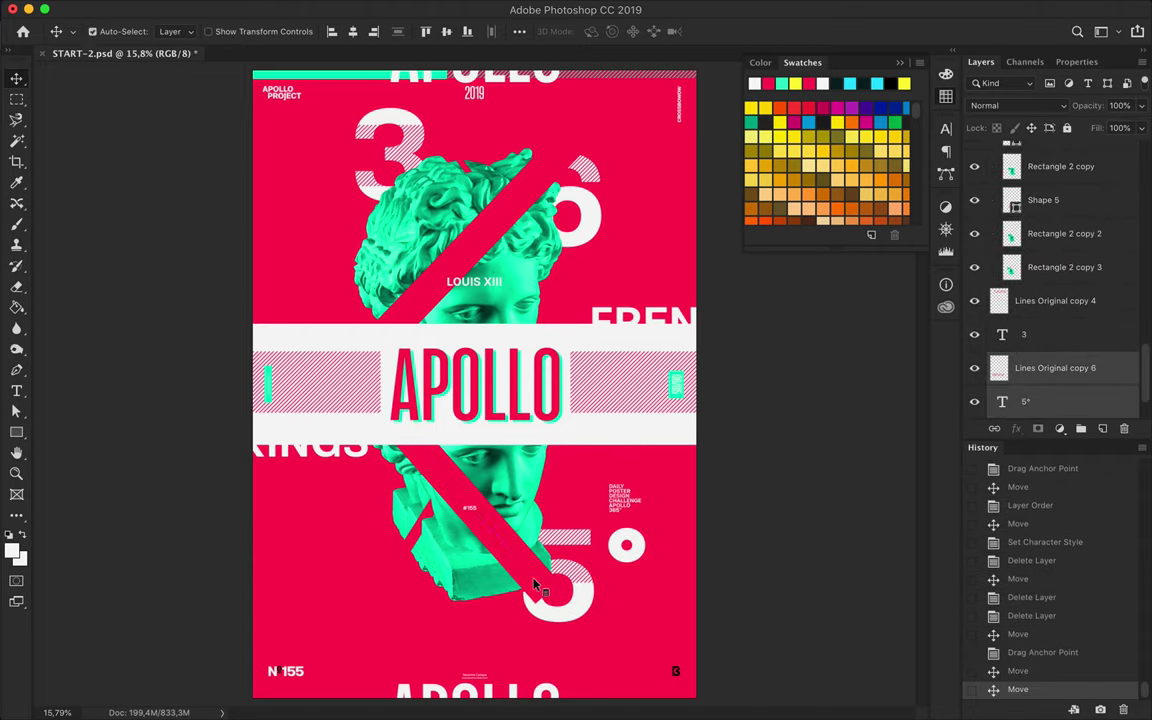
Reshape the lower stripe's end point and move the 5° numeral and pattern down
key("a")
left_click(535, 585)
left_click_drag(608, 663, 600, 650)
key("v")
left_click(560, 590)
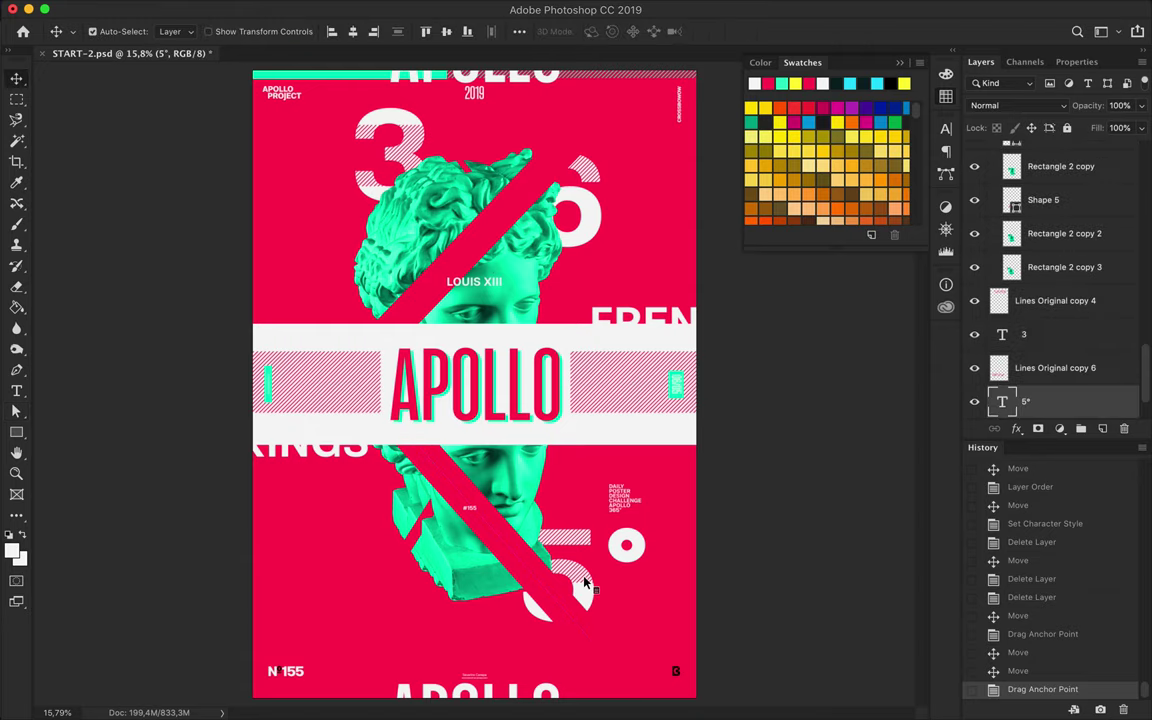
left_click(565, 540, "shift")
left_click_drag(569, 546, 582, 596)
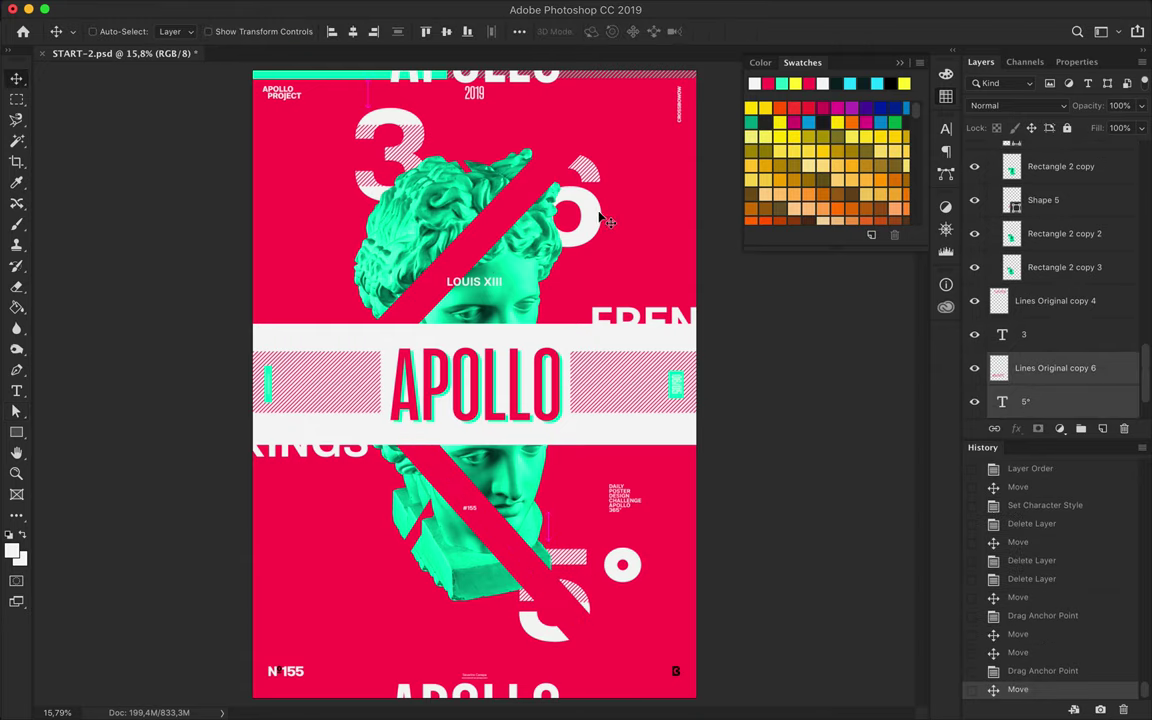
Shift the upper pink diagonal stripe up and left across the bust
left_click(598, 180, "ctrl")
left_click_drag(398, 160, 405, 158)
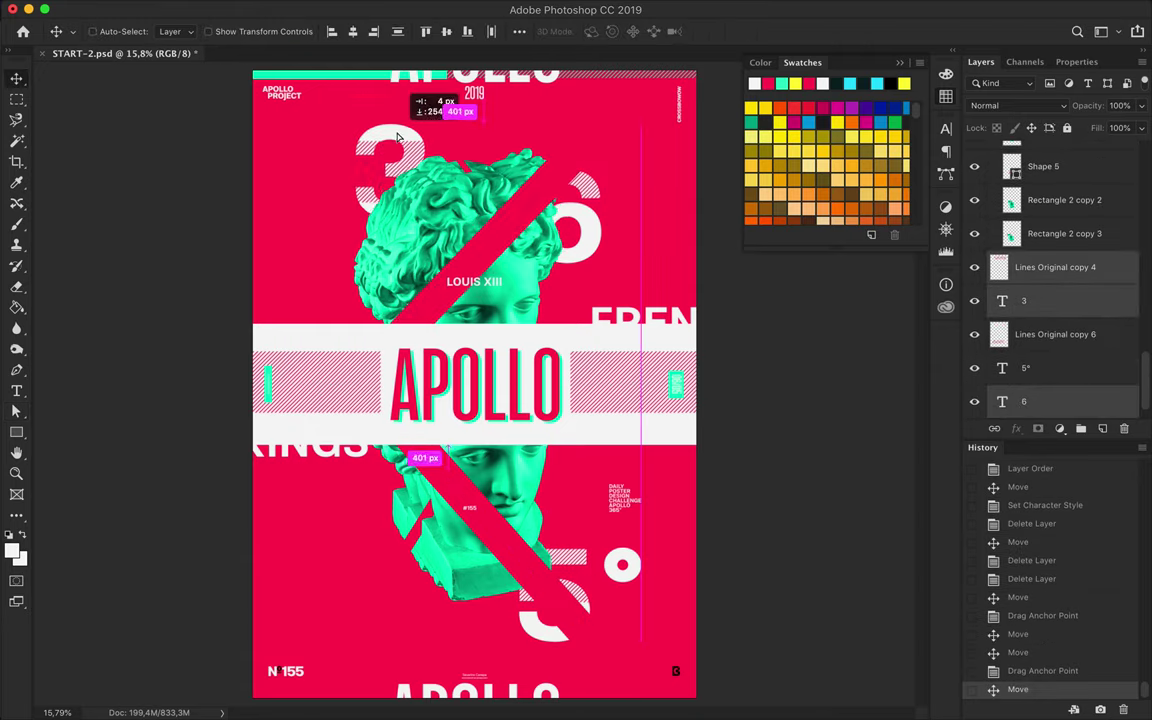
left_click_drag(520, 234, 506, 174)
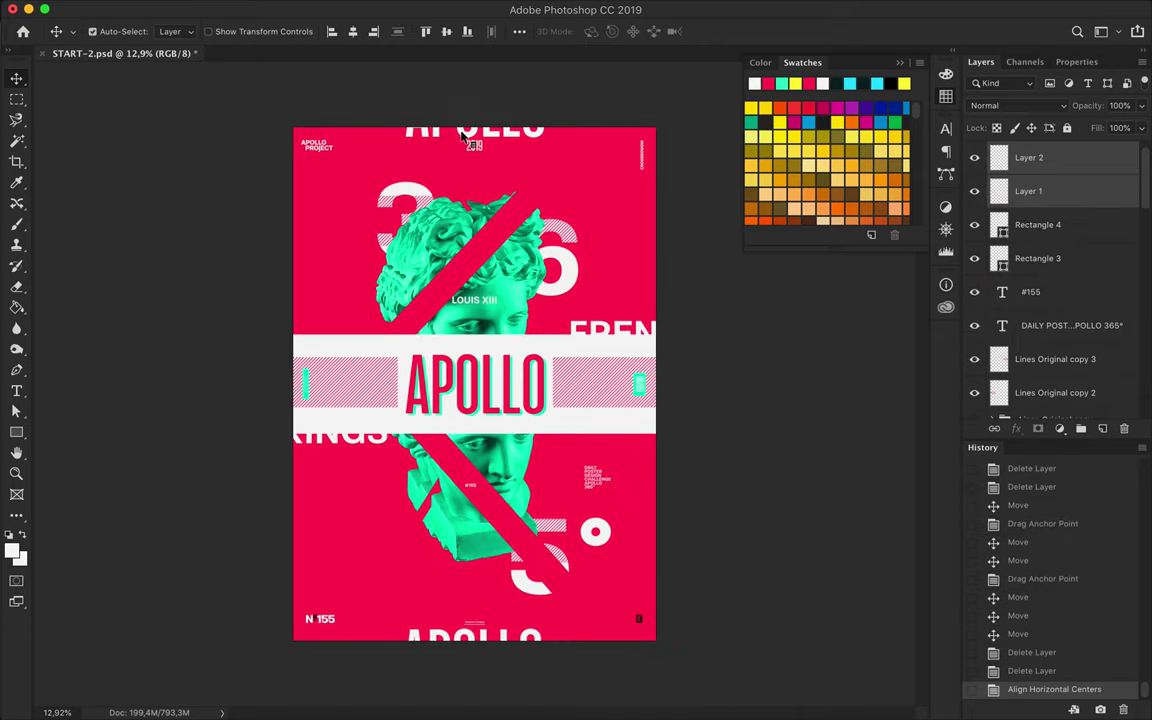
Nudge Layer 2 and move the LOUIS XIII text slightly lower
left_click(461, 137)
key("Up")
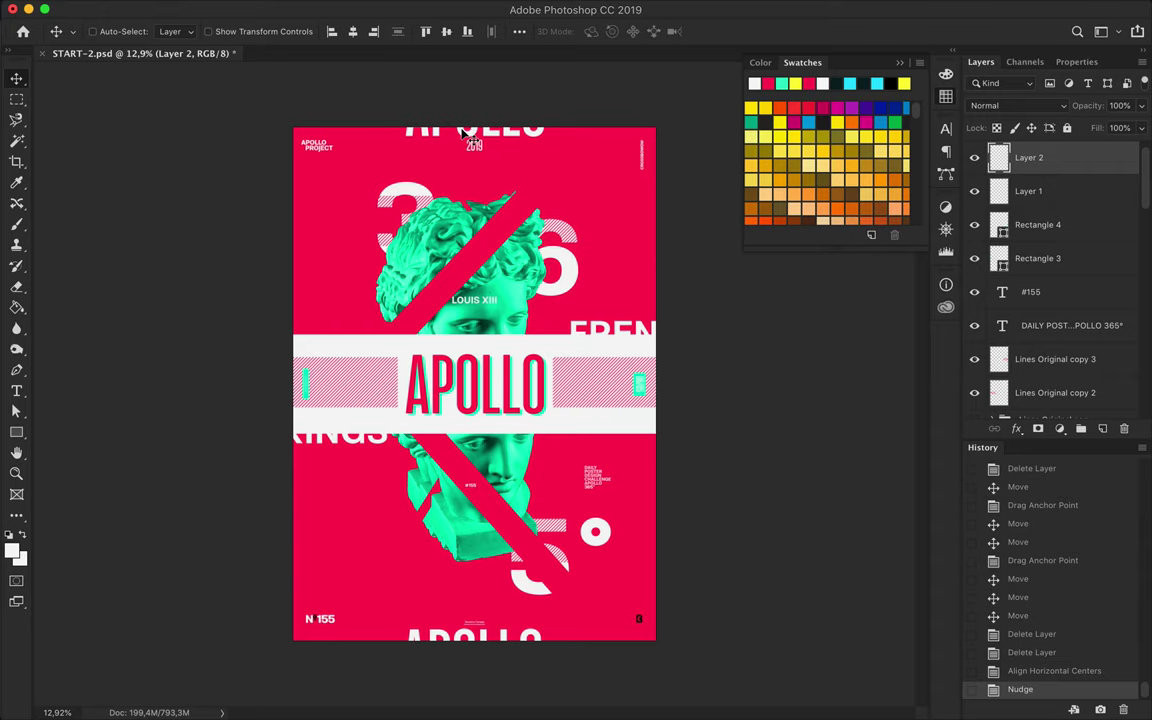
key("ctrl+0")
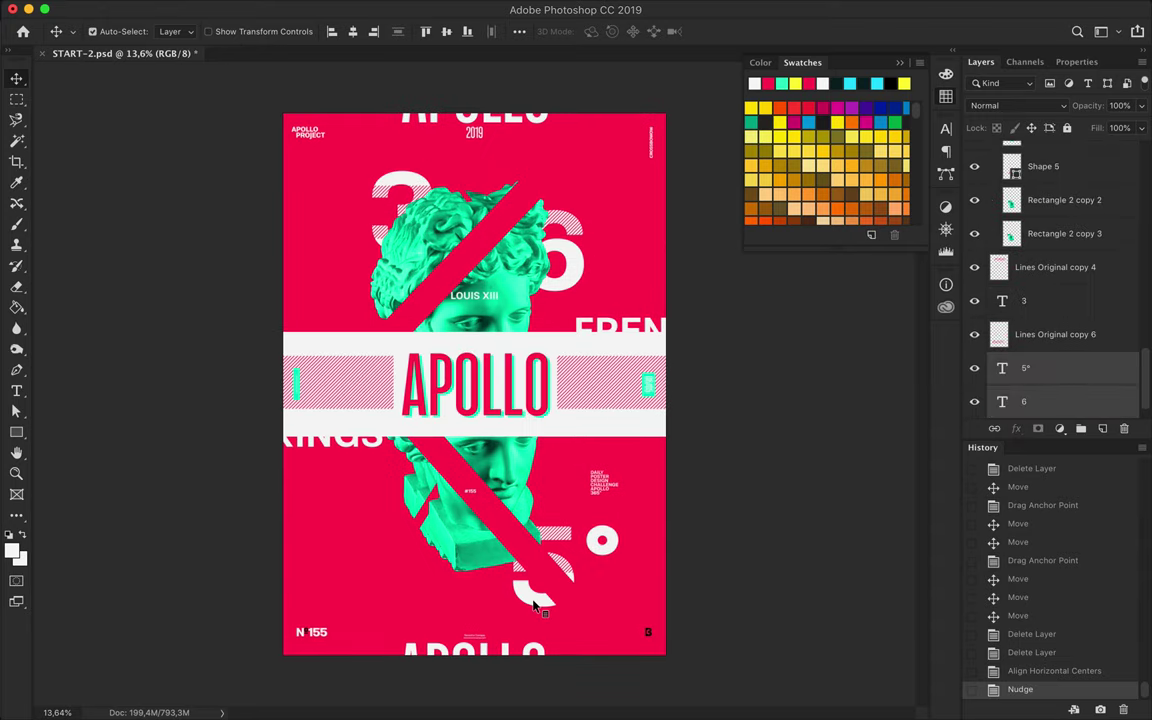
key("Down")
key("Down")
key("Down")
key("Down")
key("Down")
key("Down")
left_click(18, 80)
left_click_drag(476, 296, 478, 307)
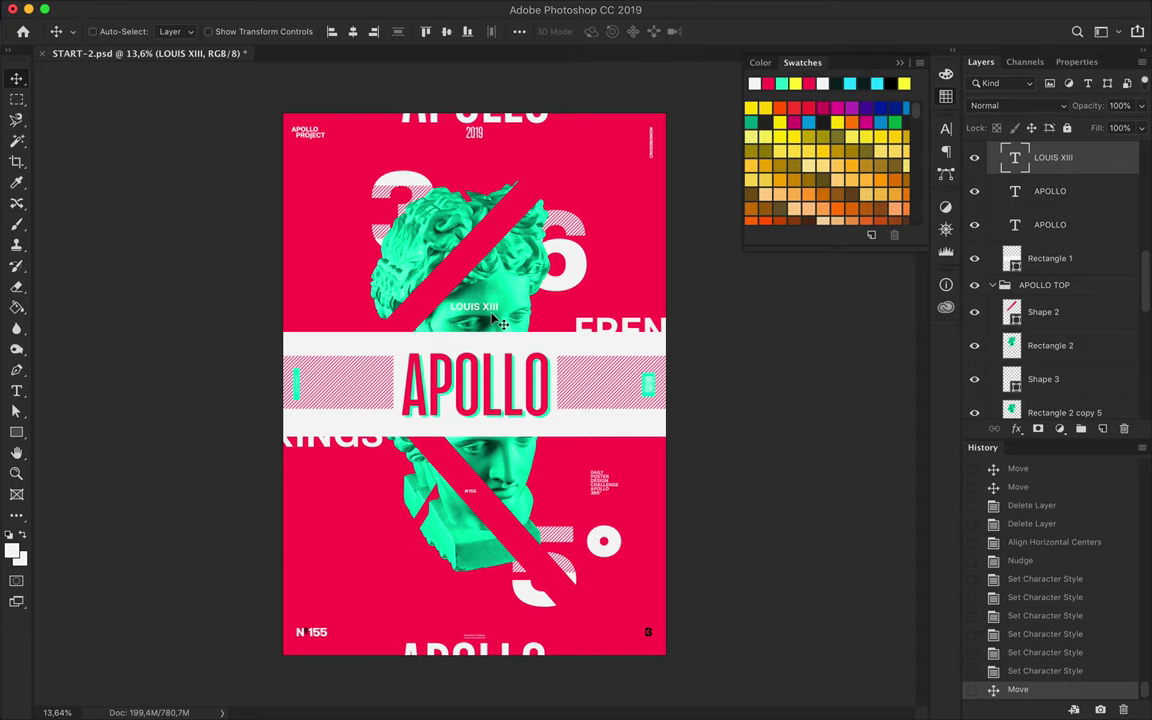
Reduce the white APOLLO band's height to about 90% and nudge both FRENCH KINGS texts up
left_click(420, 383, "ctrl")
key("ctrl+t")
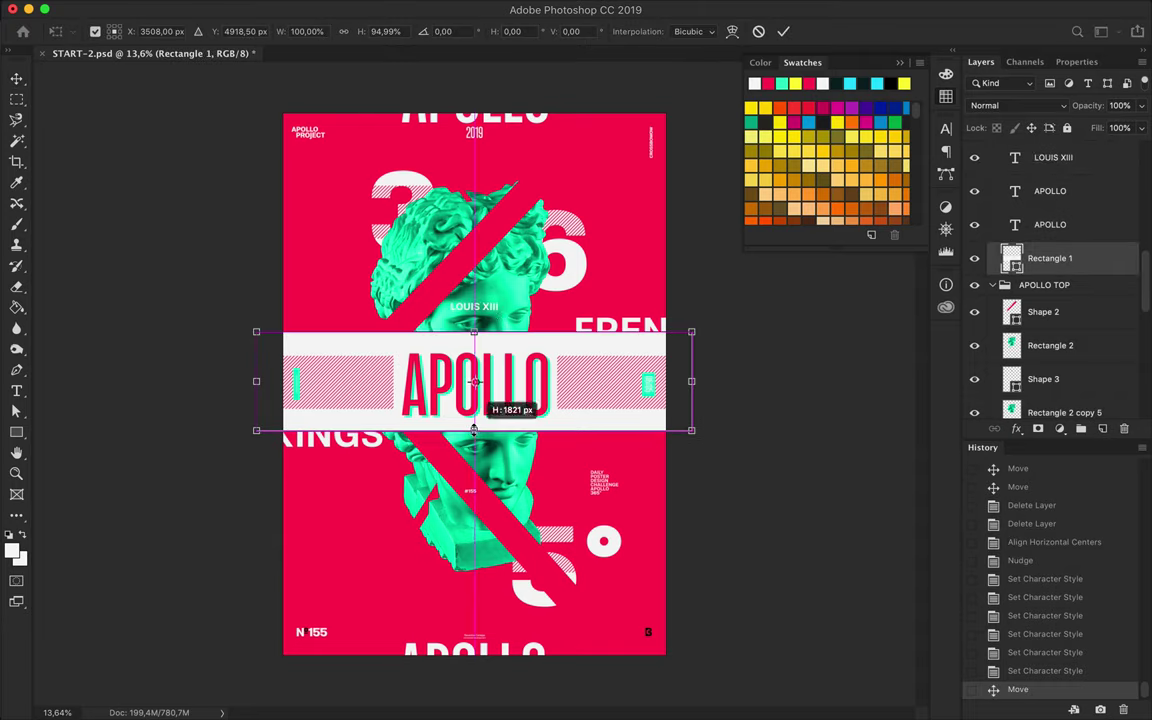
left_click_drag(473, 330, 472, 338)
key("Return")
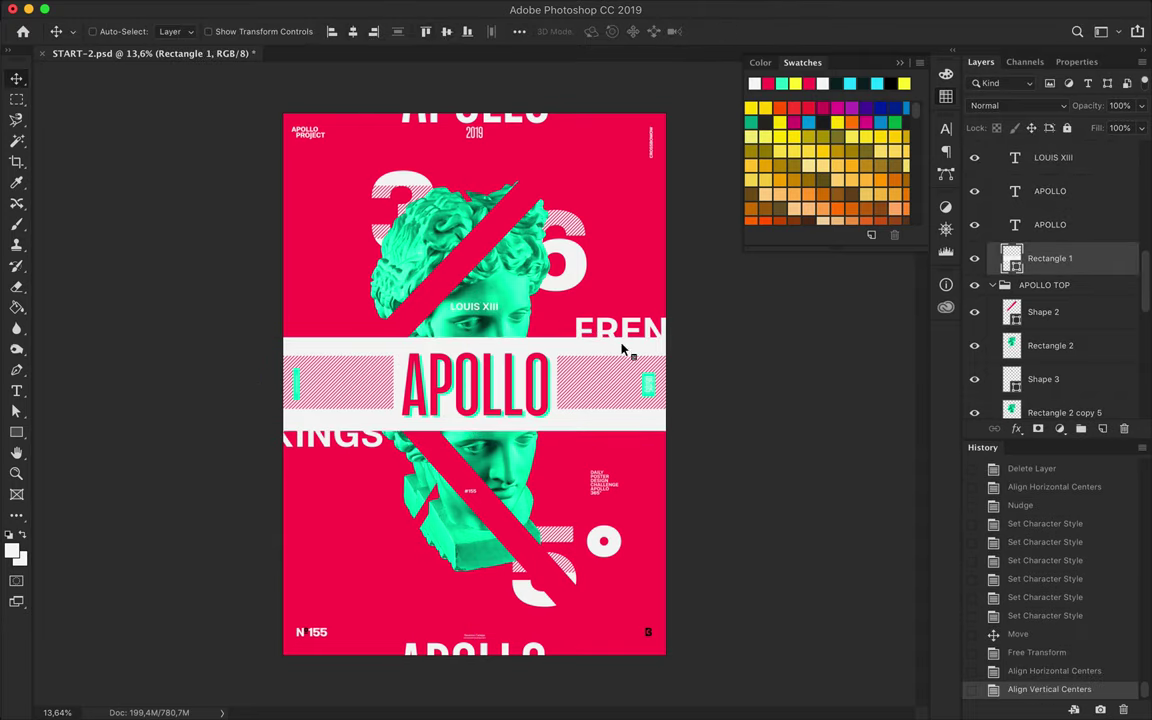
left_click(620, 340, "ctrl")
key("Up")
left_click(378, 452, "ctrl")
key("Up")
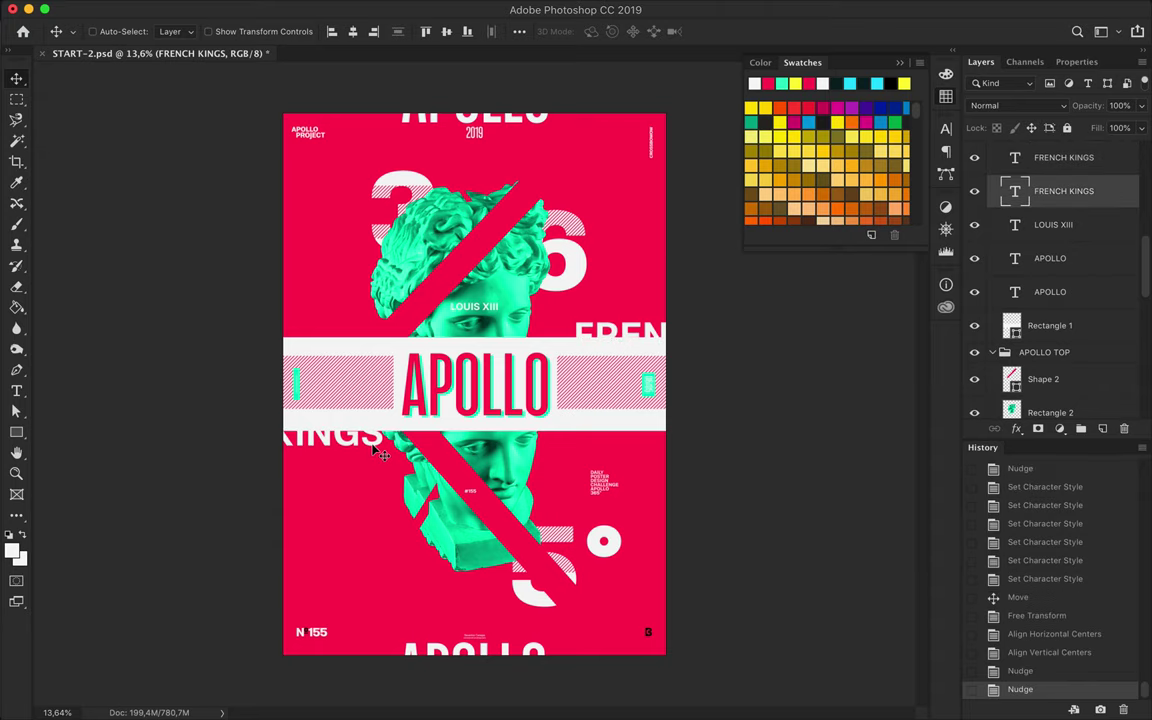
Narrow the white APOLLO box from both sides
key("ctrl+plus")
left_click(360, 342, "ctrl")
key("ctrl+t")
left_click_drag(210, 383, 334, 383)
left_click_drag(737, 383, 612, 383)
key("Return")
double_click(650, 340)
left_click(391, 334, "ctrl")
key("ctrl+t")
left_click_drag(333, 384, 355, 384)
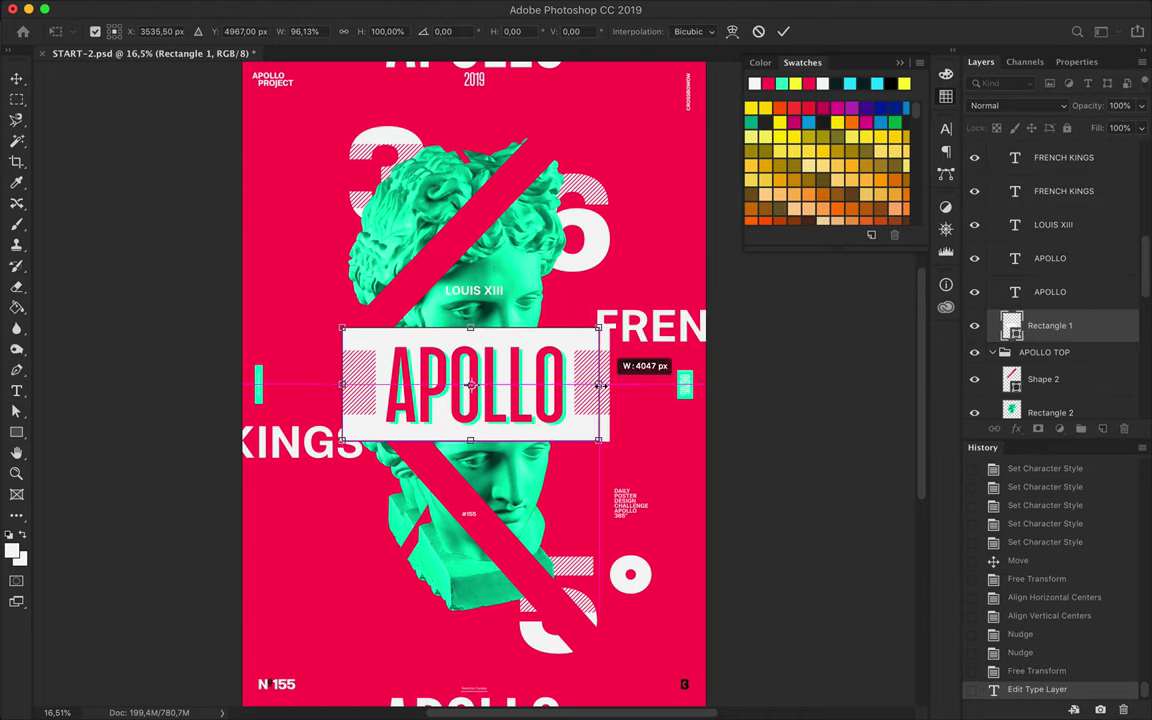
left_click_drag(608, 384, 600, 384)
key("Return")
Nudge the lower green bust slices left
left_click(398, 515, "ctrl")
key("Left")
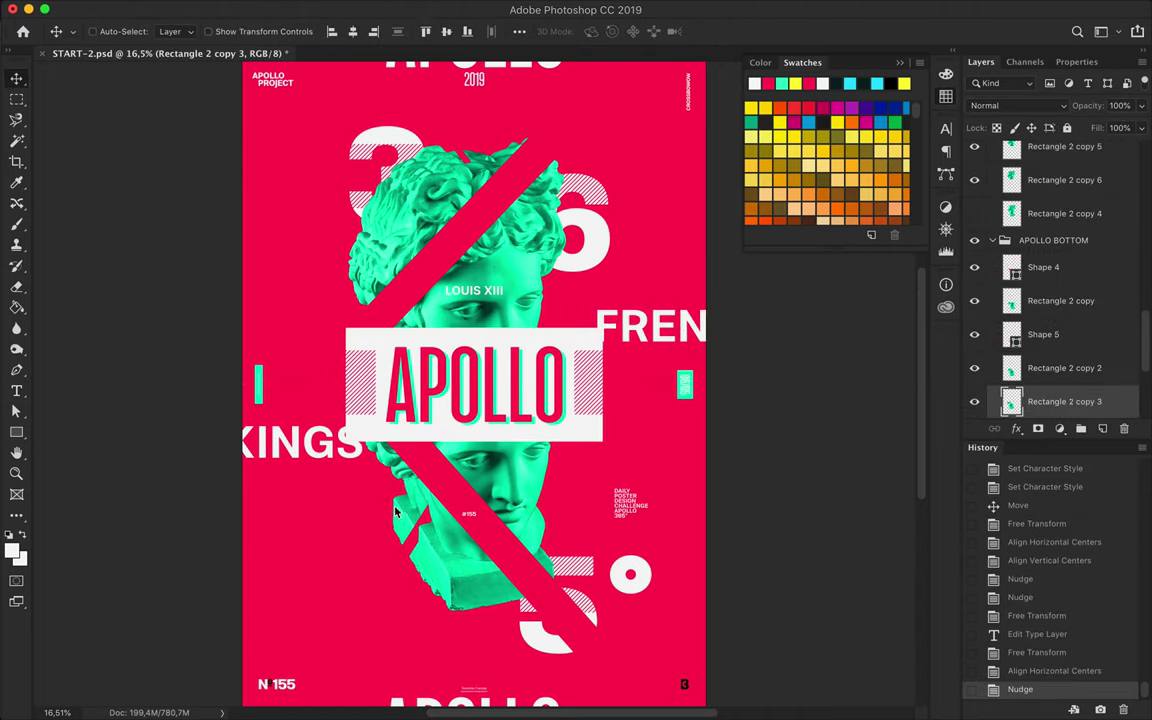
left_click(416, 554, "ctrl")
key("Left")
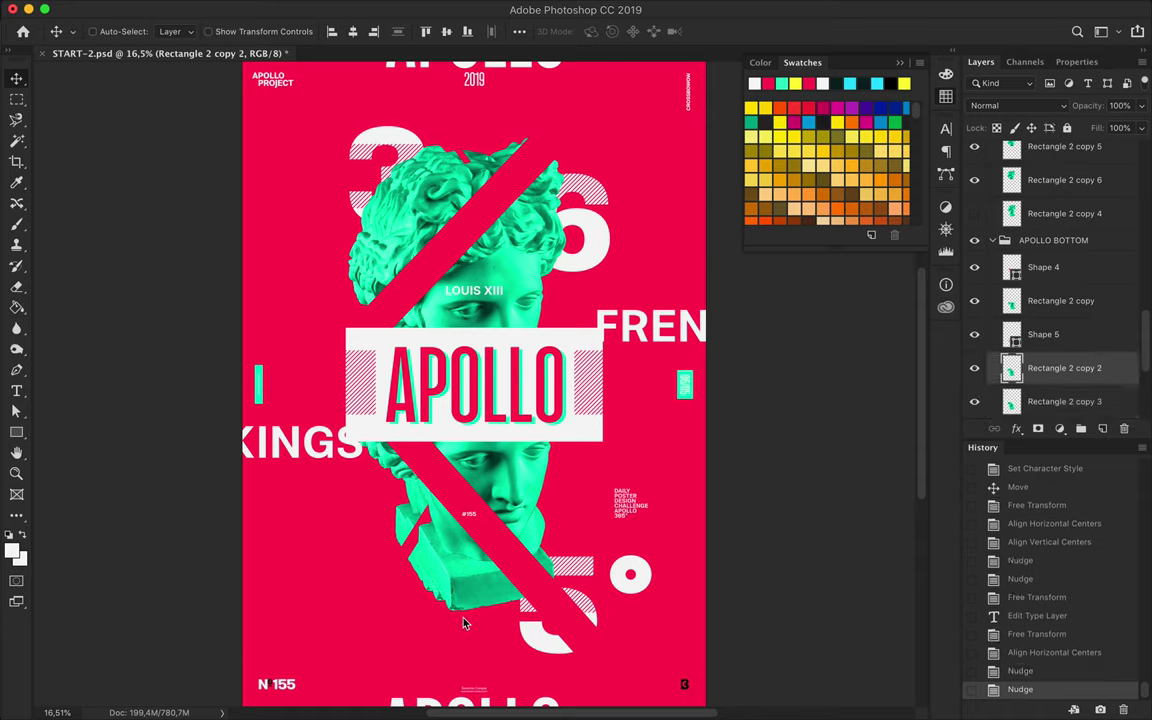
left_click(418, 513, "ctrl+shift")
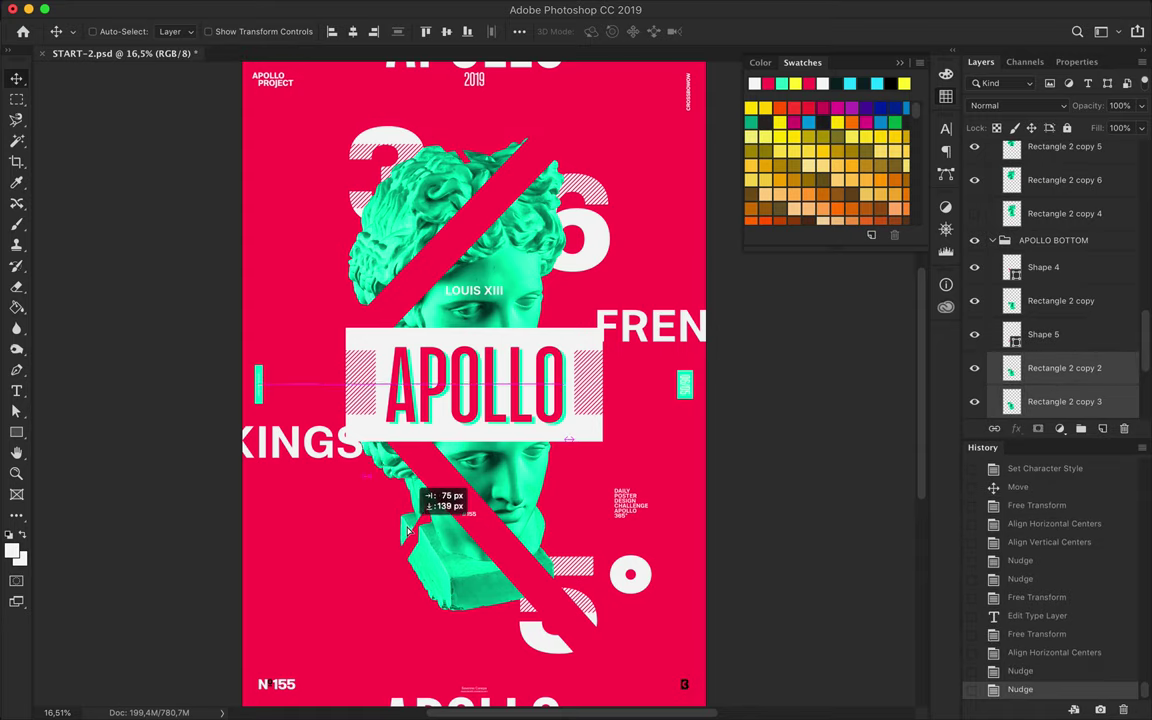
Fine-tune the white box width and align it to the poster's horizontal centre
left_click(348, 383, "ctrl")
key("ctrl+t")
left_click_drag(361, 385, 355, 384)
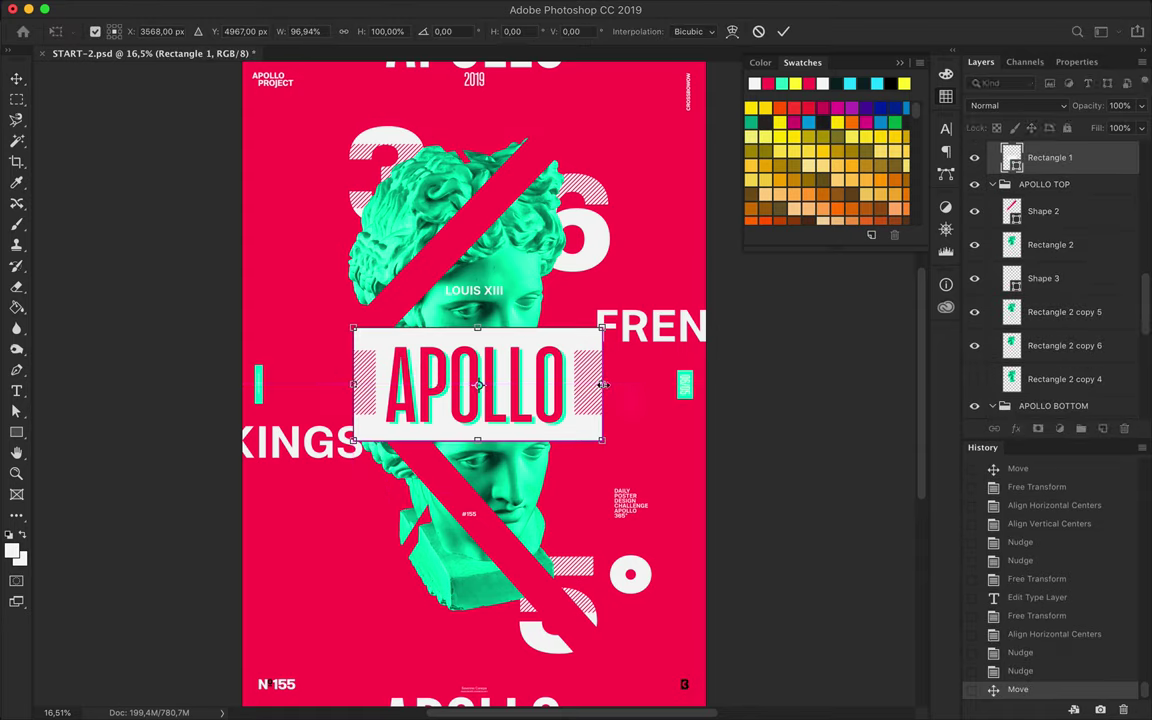
key("Return")
key("ctrl+t")
key("Return")
left_click(352, 31)
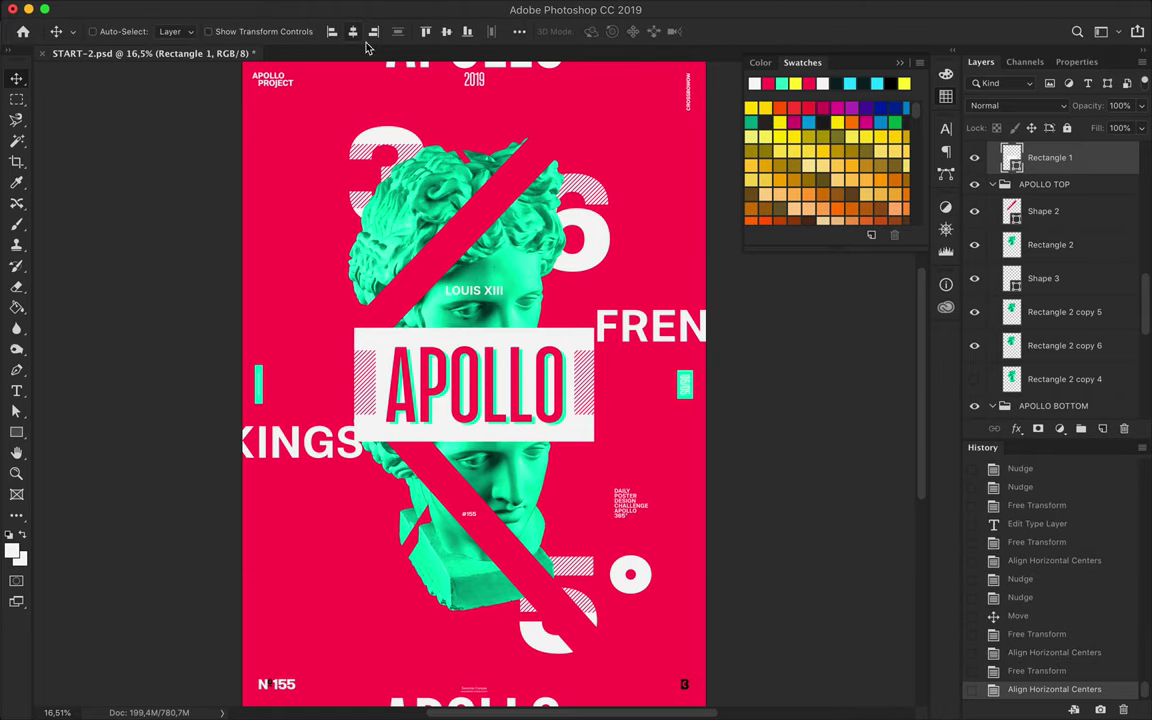
left_click(418, 572, "ctrl")
key("Left")
left_click(530, 343, "ctrl")
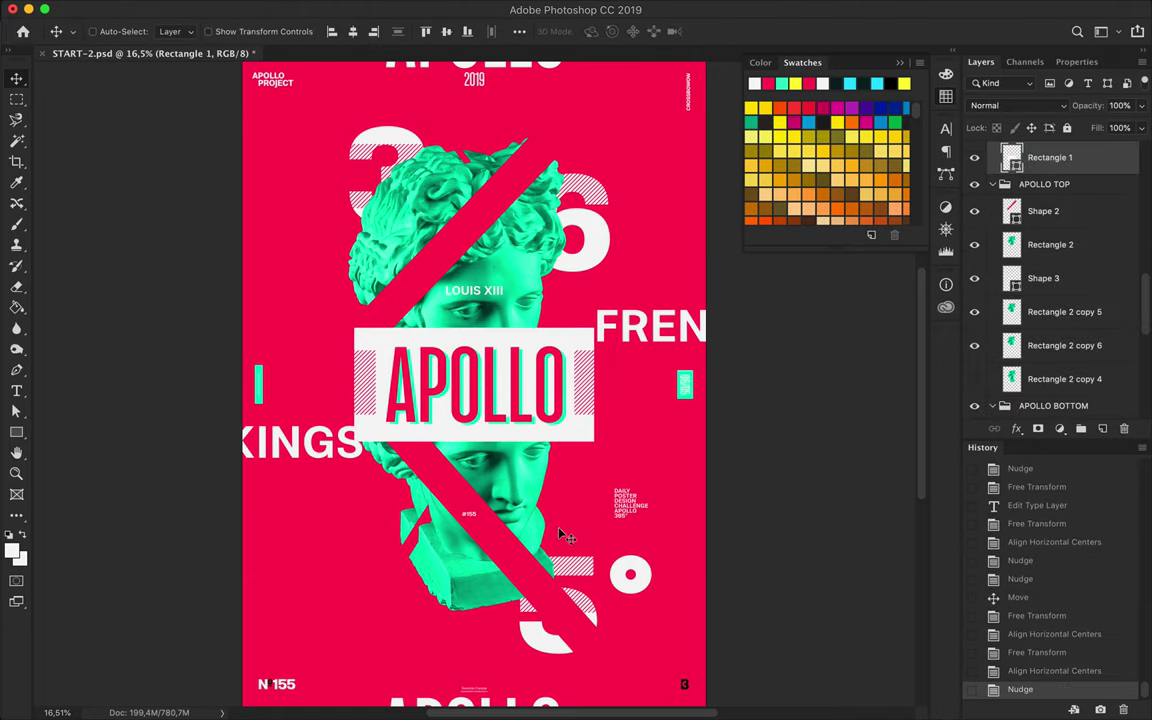
key("ctrl+z")
left_click(647, 344, "ctrl")
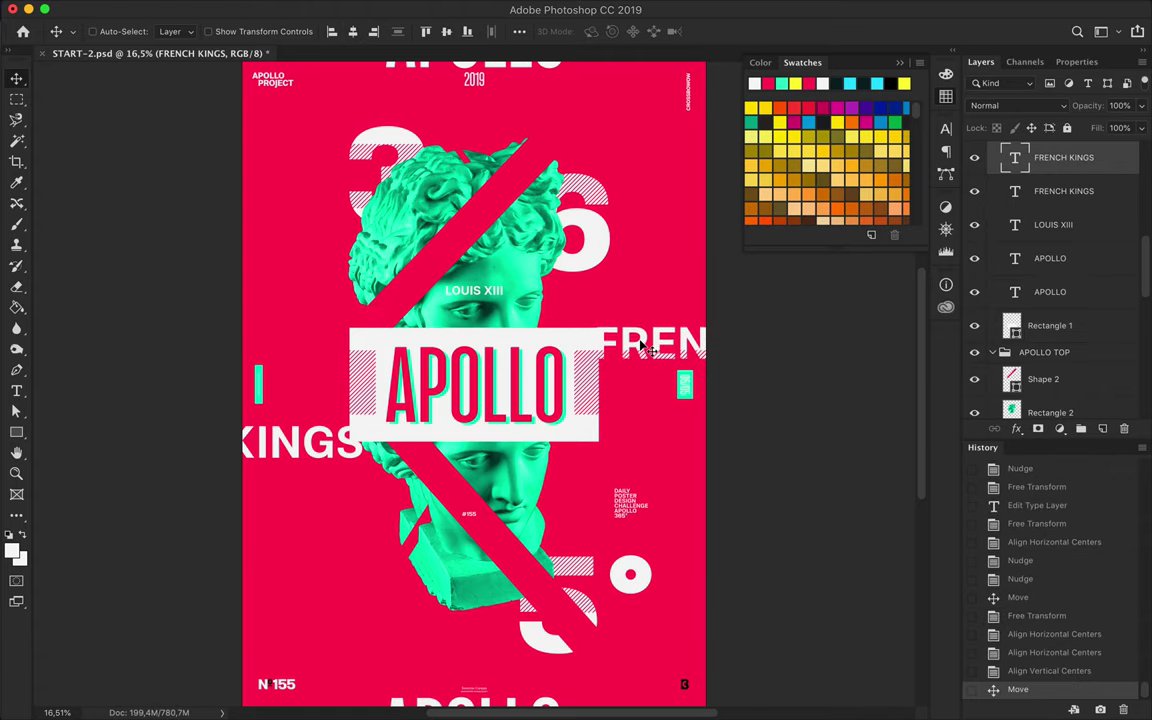
Move the FRENCH KINGS text right and lower in the layer stack
scroll(474, 388, "up", 3)
double_click(218, 458)
key("Escape")
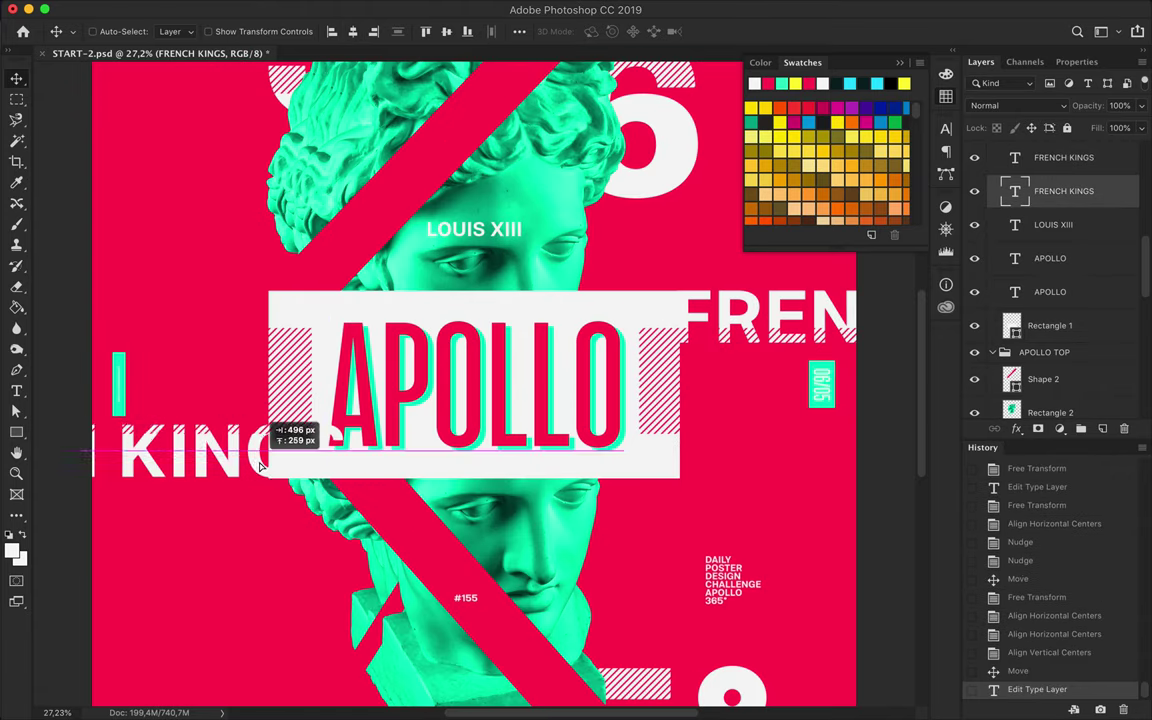
left_click_drag(213, 467, 292, 466)
mouse_move(1063, 190)
left_mouse_down()
mouse_move(1066, 463)
mouse_move(1066, 410)
left_mouse_up()
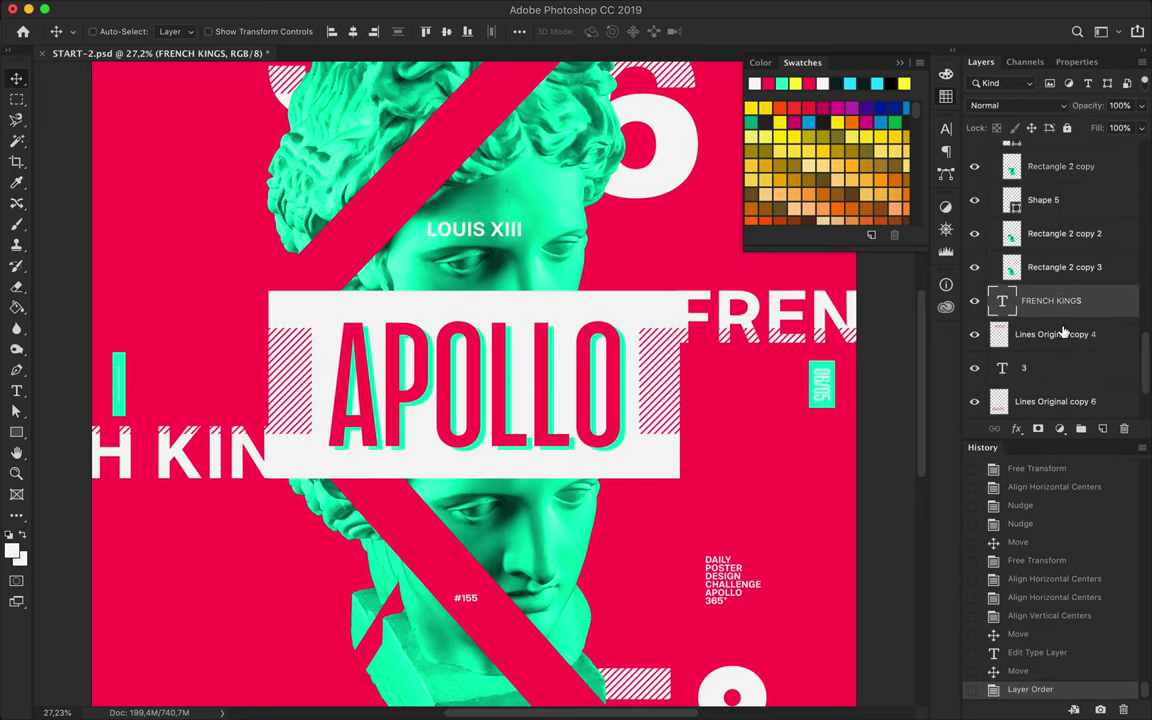
scroll(661, 322, "down", 3)
Rotate one FRENCH KINGS copy to vertical at lower left and reword it to FRENC
key("ctrl+t")
left_click_drag(352, 440, 258, 258)
left_click_drag(255, 535, 318, 537)
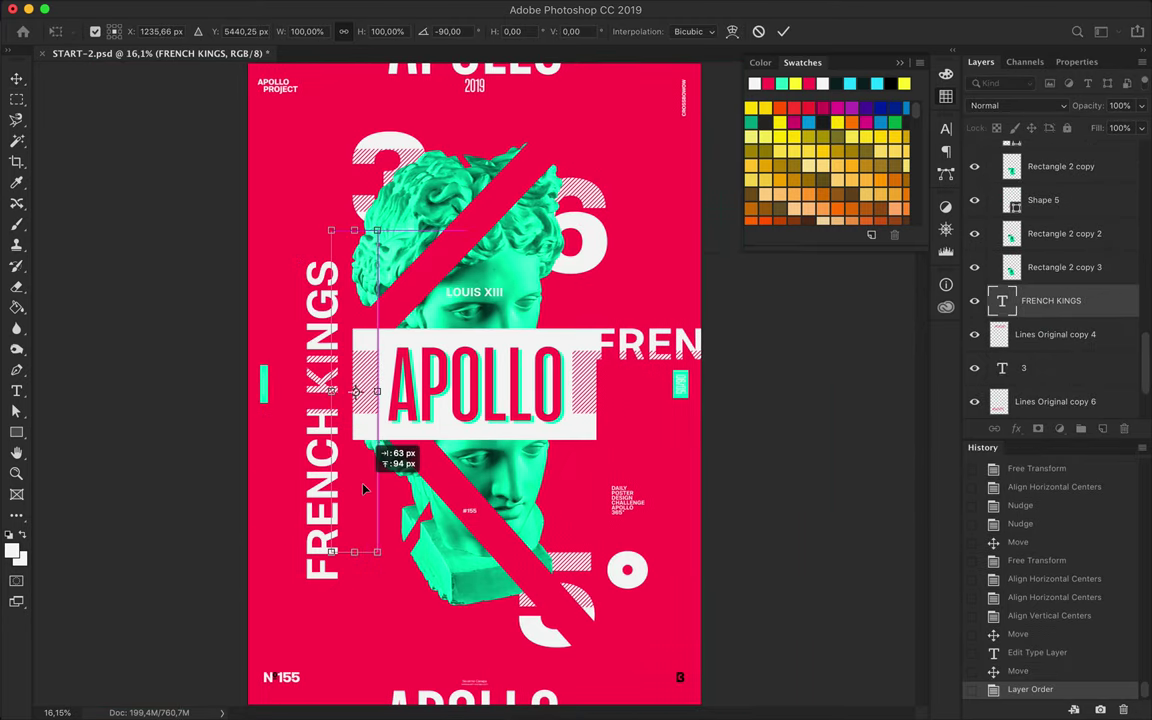
left_click_drag(326, 435, 384, 497)
key("Return")
double_click(378, 500)
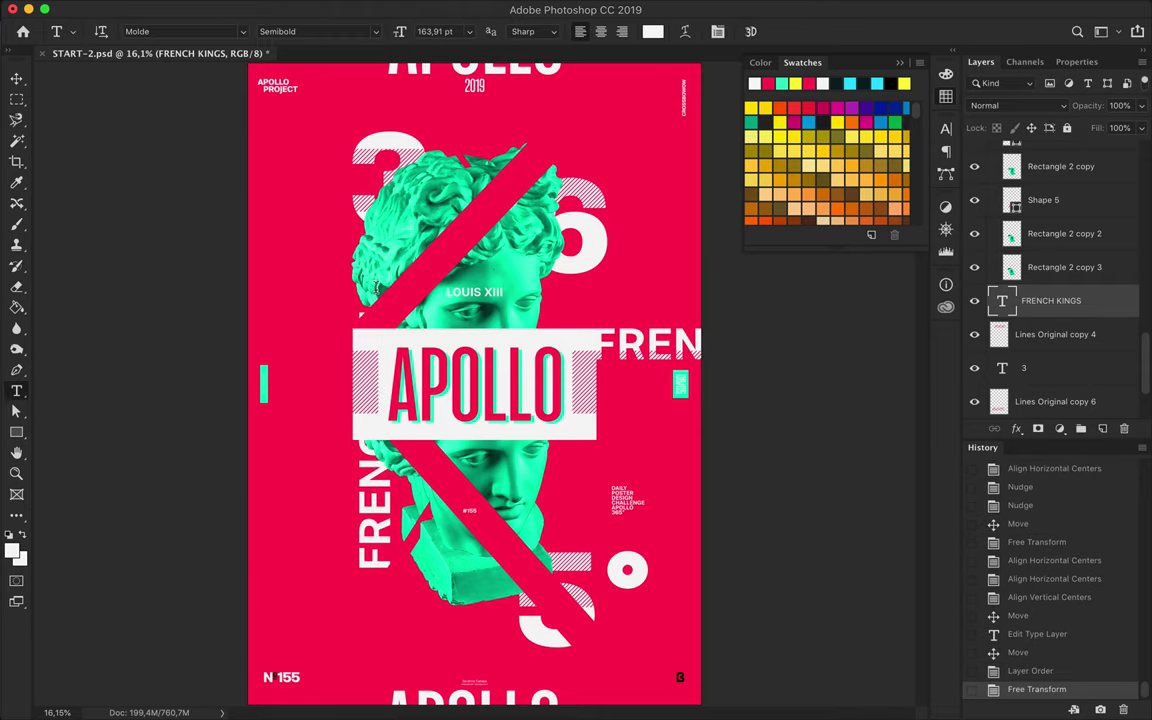
type("FRENCS")
key("ctrl+Return")
left_click_drag(380, 537, 374, 490)
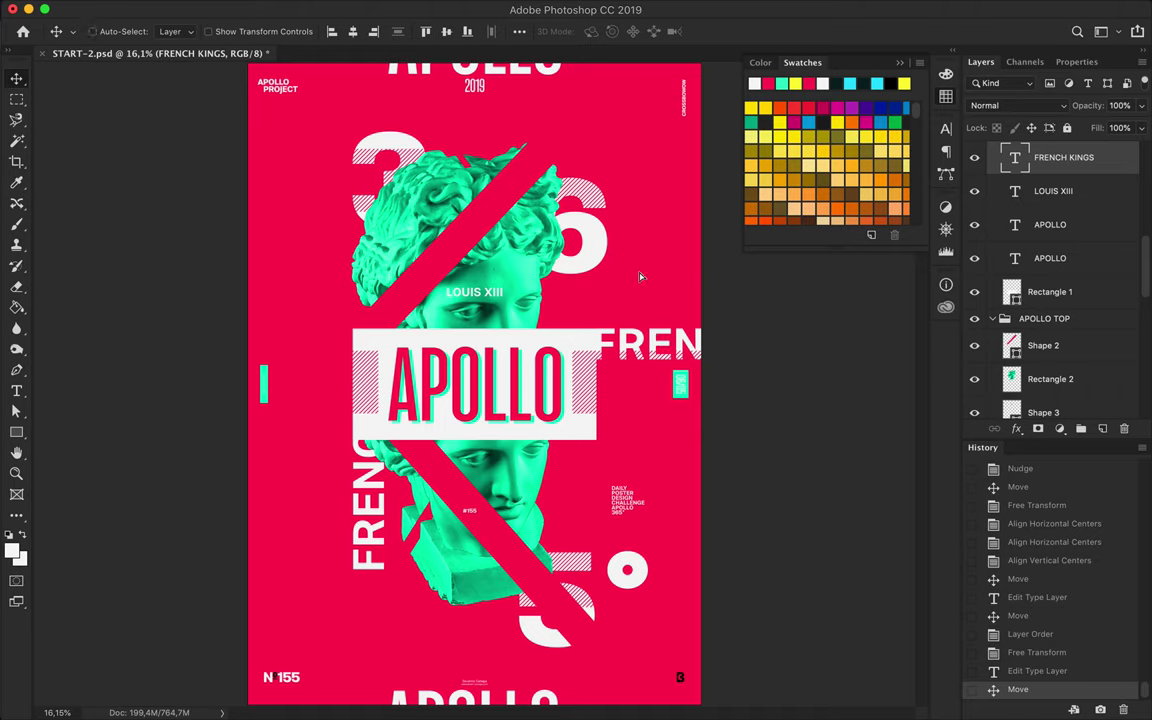
Reword the upper-right copy to KINGS and rotate it to run vertically
left_click_drag(662, 333, 674, 247)
key("t")
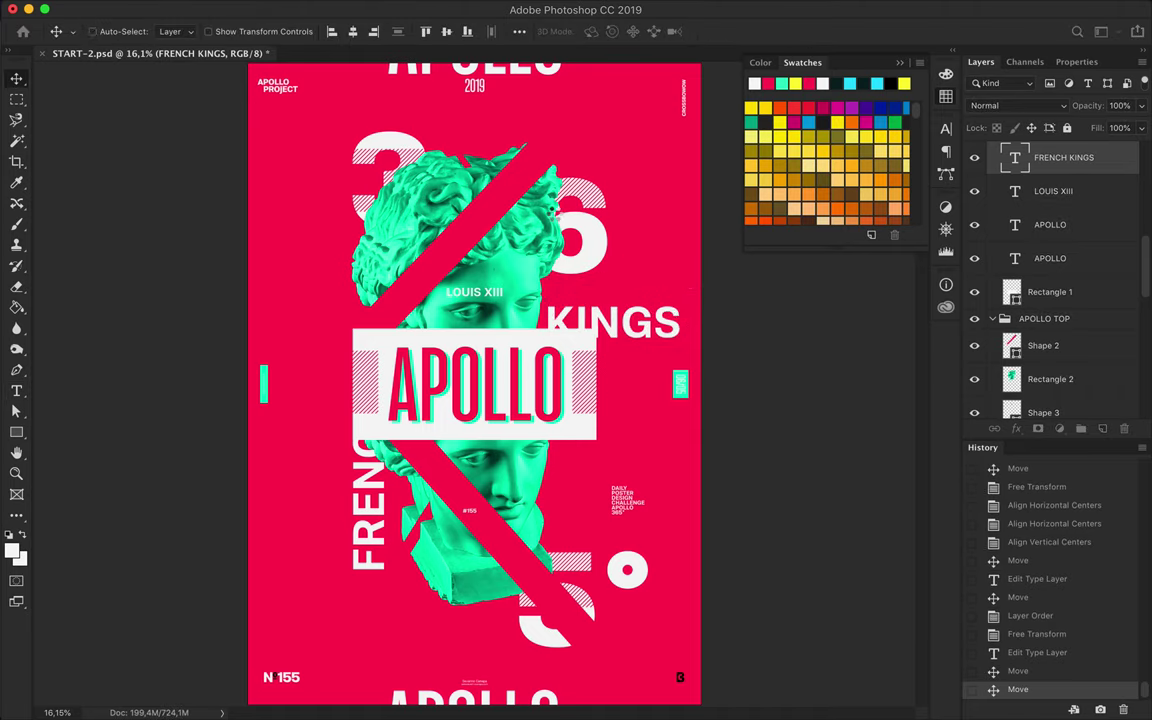
key("ctrl+Return")
key("ctrl+t")
left_click_drag(688, 295, 562, 268)
key("Return")
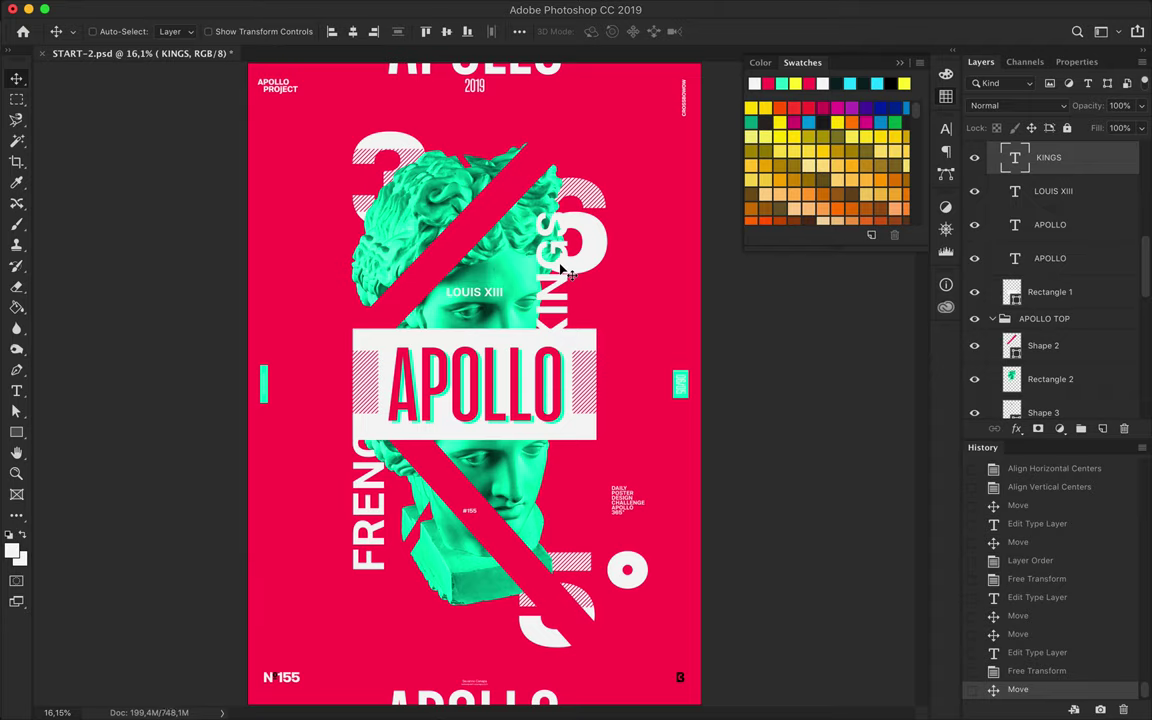
Delete a spare layer and make the fleur-de-lis layer visible
scroll(1098, 213, "down", 5)
scroll(1098, 240, "down", 5)
scroll(1098, 226, "down", 5)
scroll(1097, 229, "down", 5)
scroll(1098, 229, "up", 5)
left_click(1060, 340)
key("Delete")
scroll(1052, 240, "up", 5)
scroll(1053, 280, "up", 3)
scroll(1053, 345, "down", 3)
left_click(998, 382, "ctrl")
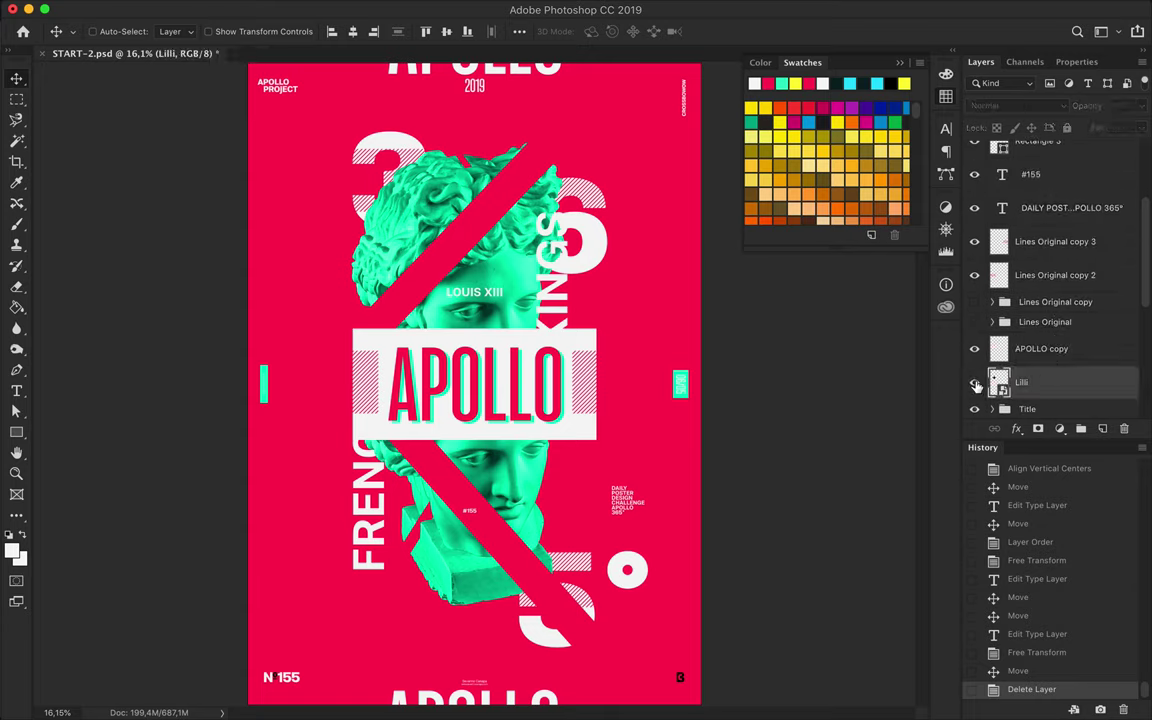
Rasterize the fleur-de-lis and paint it white through its loaded selection
key("b")
left_click(340, 257)
left_click(697, 249)
mouse_move(330, 250)
left_mouse_down()
mouse_move(355, 262)
mouse_move(348, 380)
left_mouse_up()
key("ctrl+d")
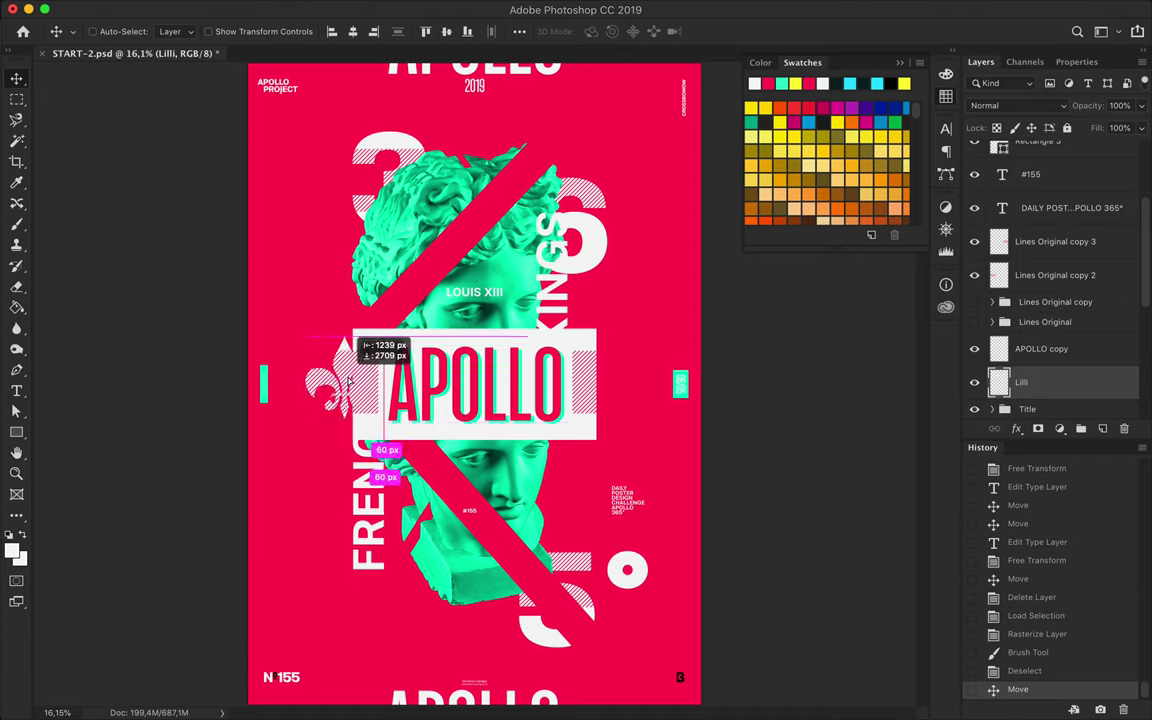
Reorder the fleur-de-lis layers and delete the duplicate copy
left_click_drag(348, 380, 630, 385)
left_click(1044, 290, "shift")
left_click_drag(1044, 290, 1055, 380)
left_click(1058, 312)
key("Delete")
Move the fleur-de-lis to the poster top, centred horizontally under 2019
left_click_drag(303, 367, 455, 120)
key("ctrl+t")
key("Return")
left_click(352, 31)
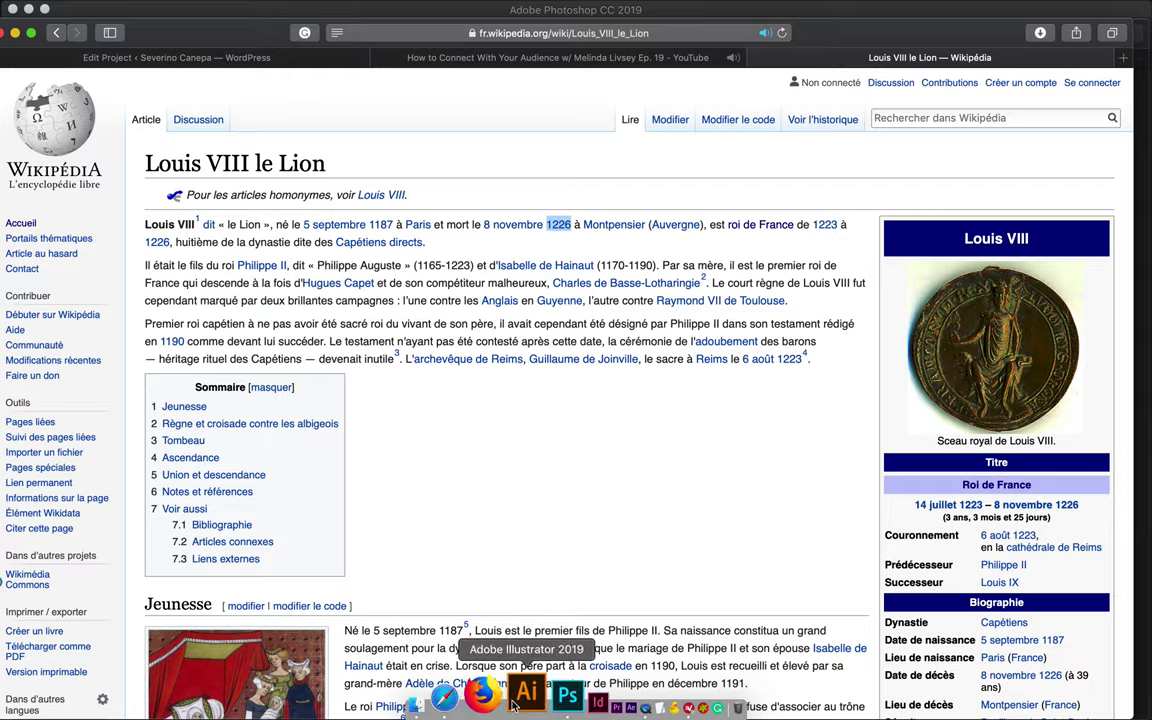
scroll(303, 290, "up", 3)
scroll(310, 340, "left", 3)
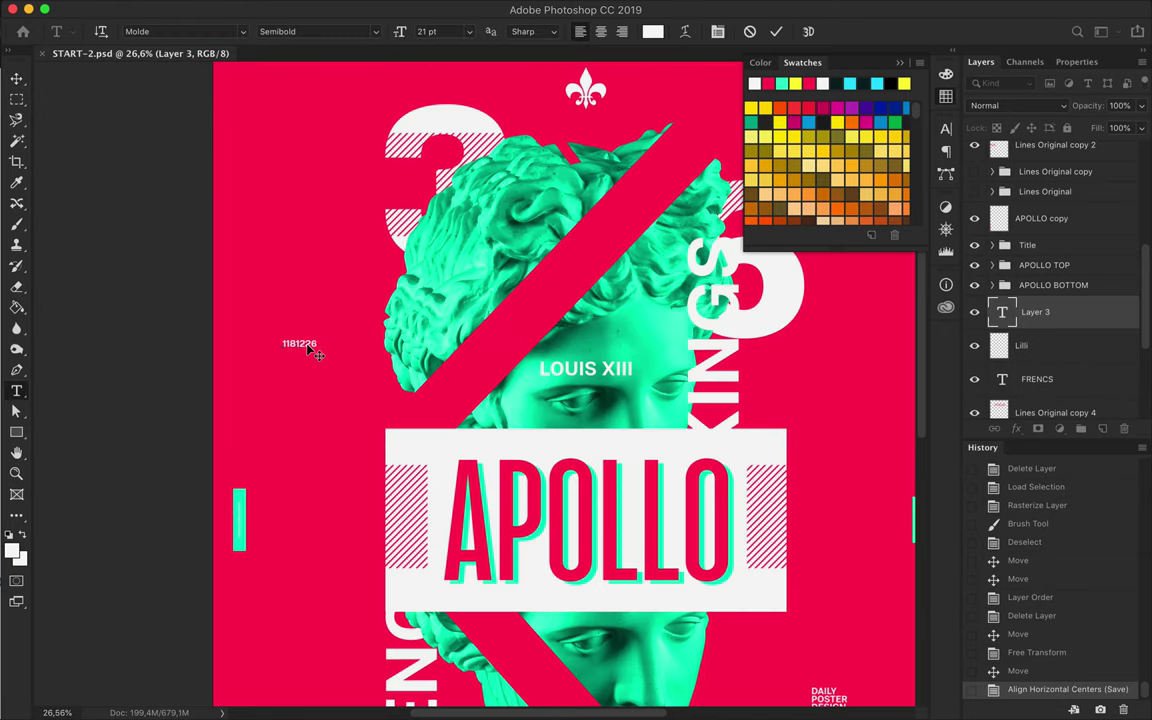
left_click(17, 84)
Move the 1187-1226 dates above LOUIS XIII and stack their layer above APOLLO TOP
left_click_drag(303, 343, 578, 372)
left_click_drag(1035, 312, 1035, 262)
left_click_drag(575, 330, 573, 372)
Draw a short Pen line near the dates with a red 6,1 pt stroke
key("p")
left_click(580, 353)
left_click(593, 353)
scroll(654, 365, "up", 5)
left_click(295, 31)
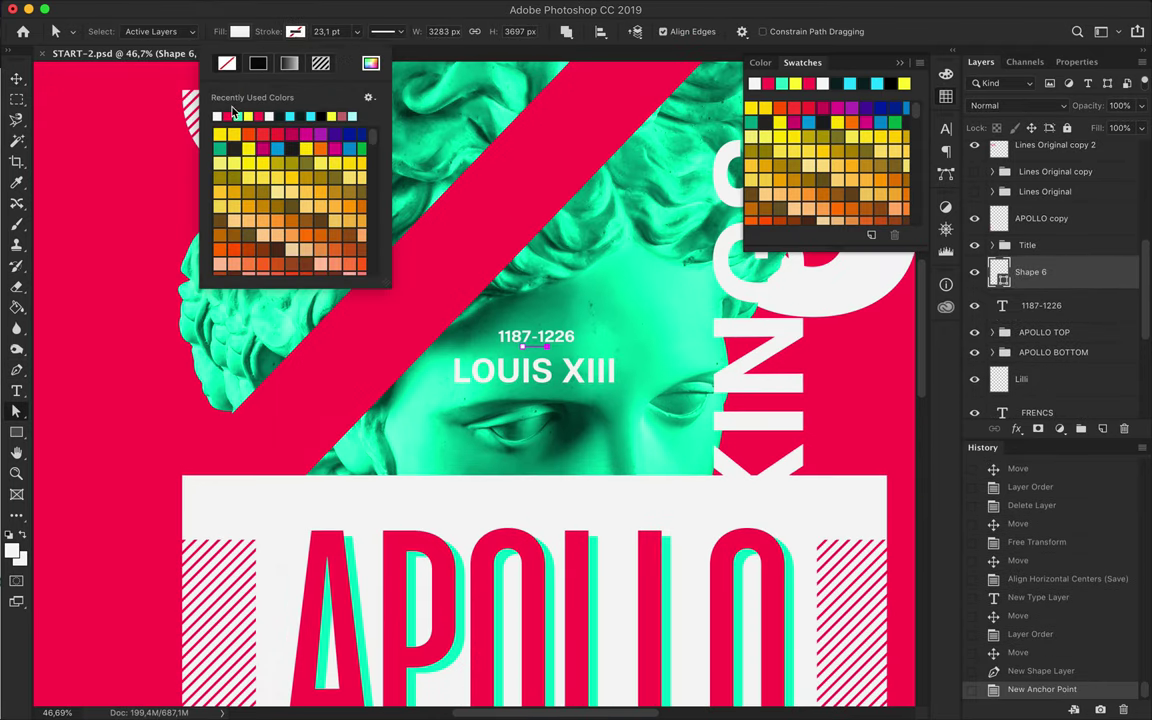
left_click(215, 110)
key("Down")
key("Down")
key("Down")
Nudge the line slightly lower and centre it horizontally
left_click_drag(525, 351, 526, 352)
key("Down")
key("v")
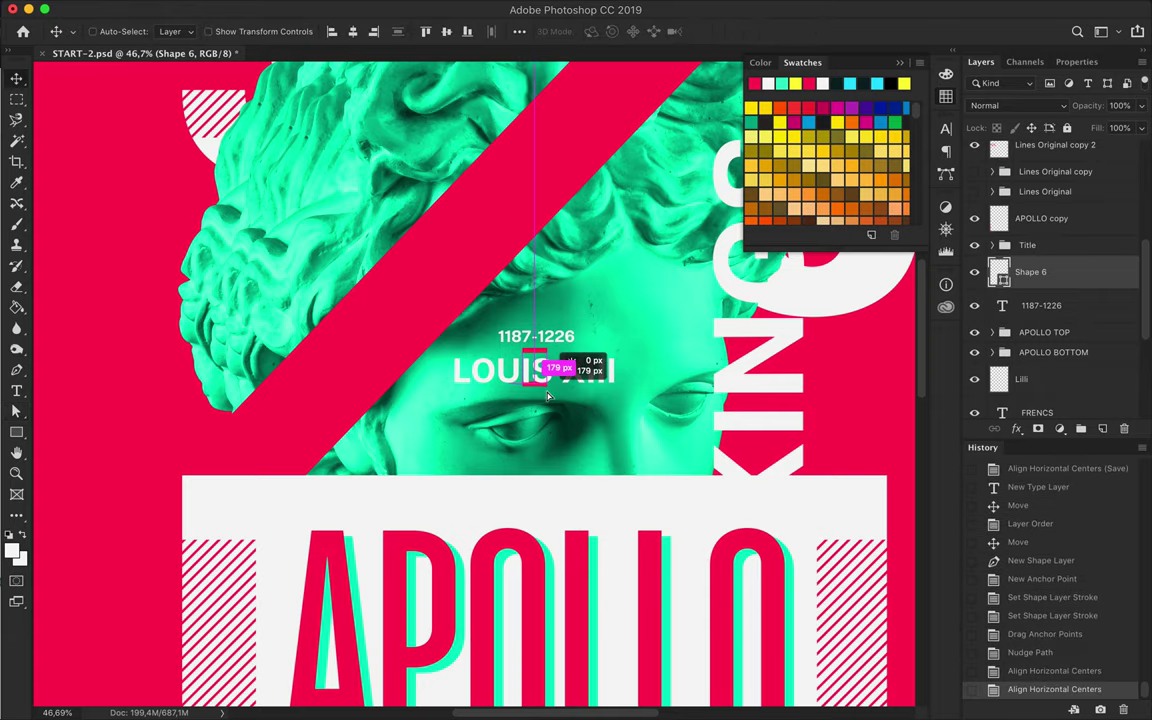
Duplicate the line, nudge the copy, then delete the duplicate
left_click_drag(548, 397, 545, 404)
key("Down")
scroll(477, 387, "down", 2)
key("Delete")
scroll(477, 387, "down", 3)
scroll(527, 480, "down", 2)
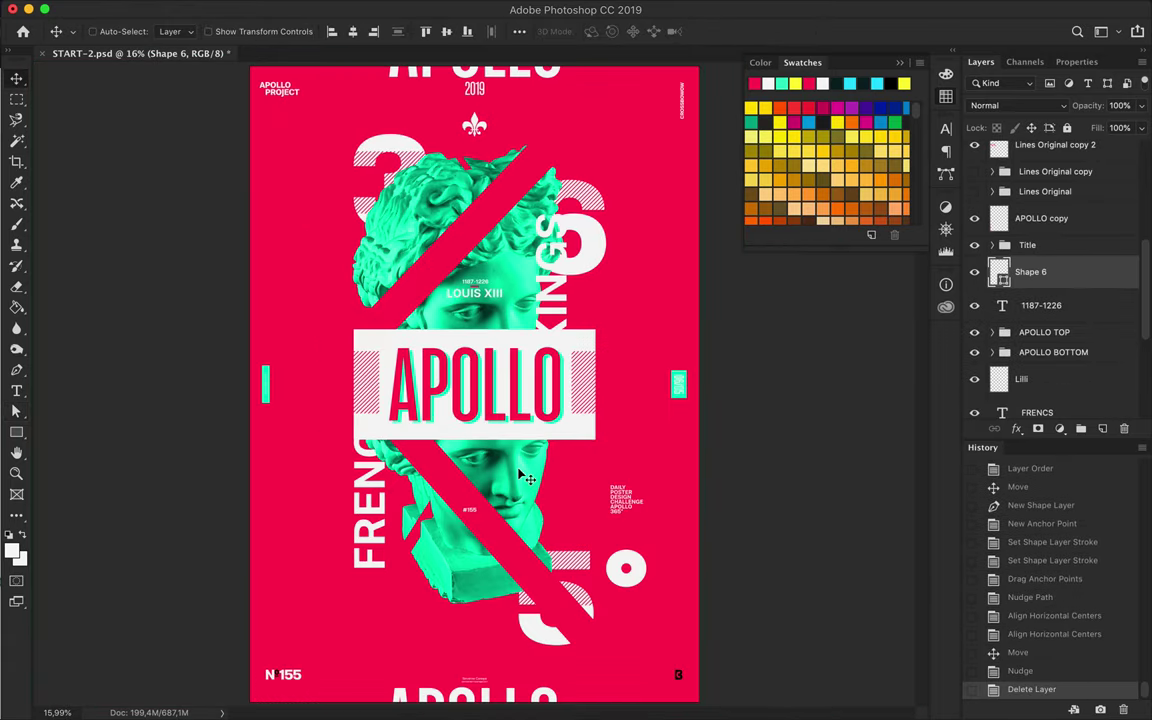